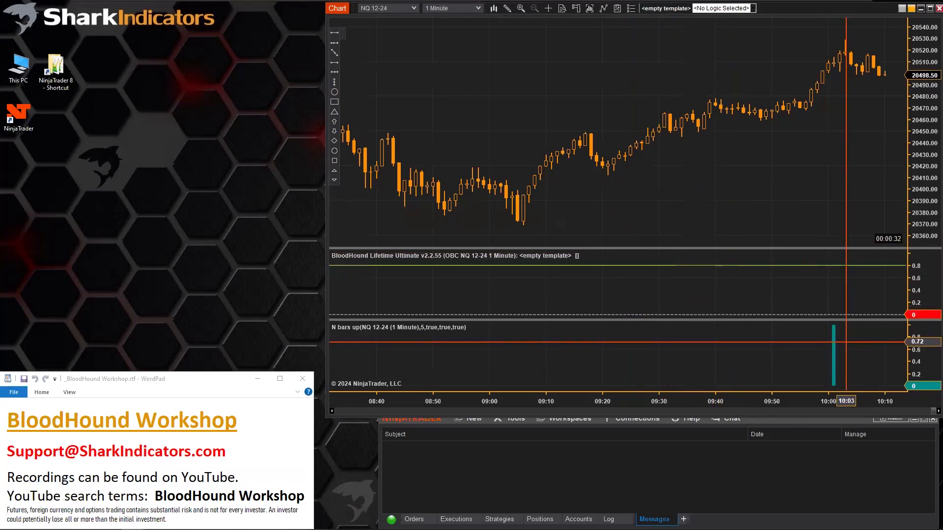
# Move the N bars up indicator panel above the BloodHound panel on the chart
pyautogui.click(833, 344)
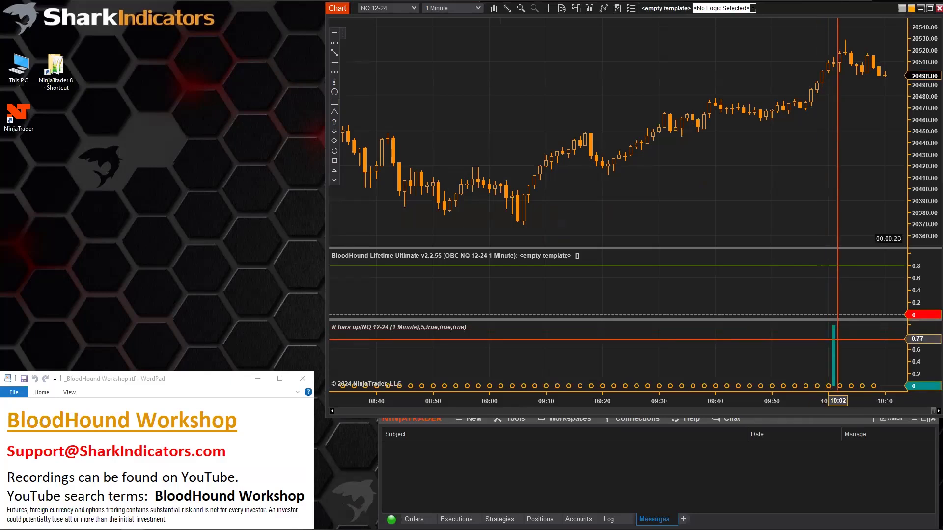
pyautogui.rightClick(912, 341)
pyautogui.click(890, 350)
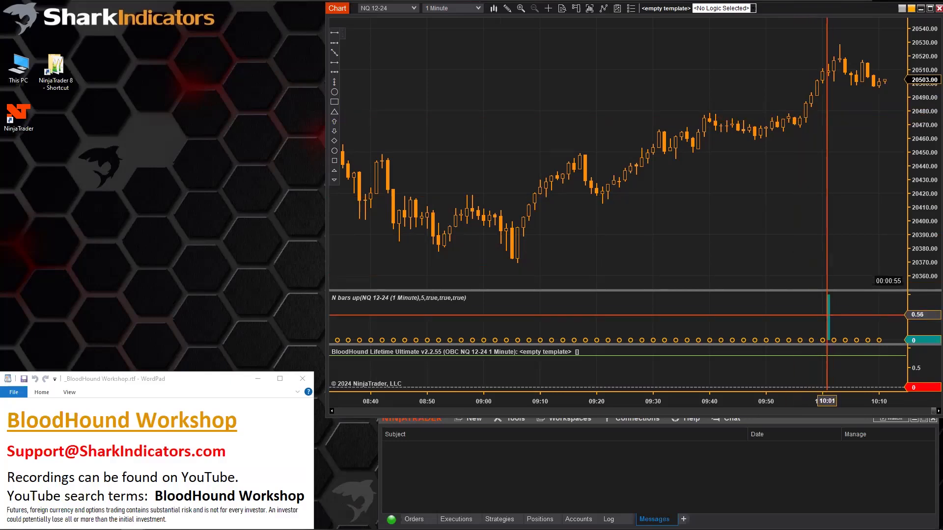
# Check the N bars up indicator's parameters without changing them, and review its earlier signals in the chart history
pyautogui.doubleClick(830, 314)
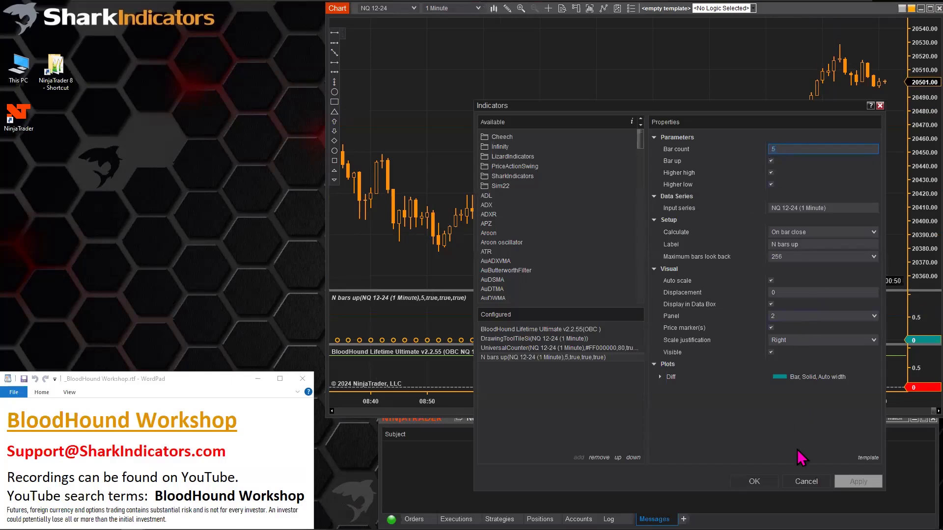
pyautogui.click(803, 483)
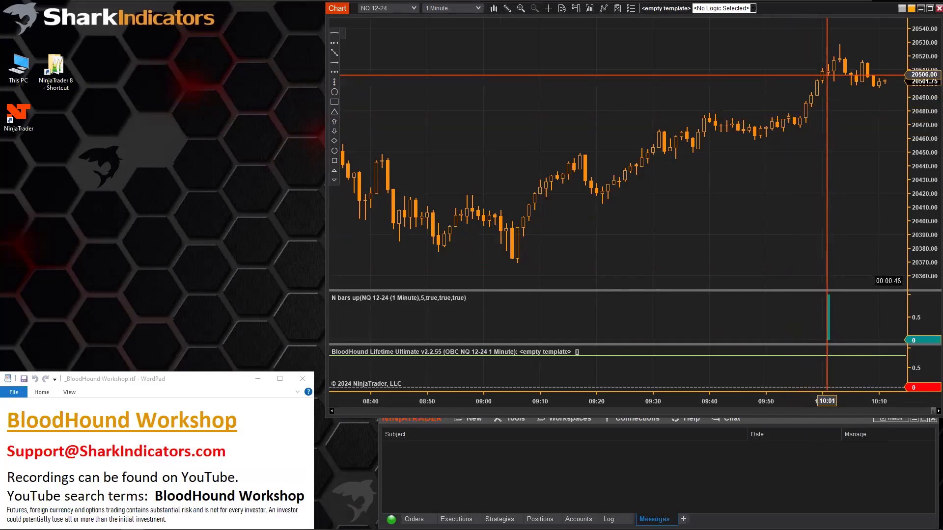
pyautogui.scroll(15, 829, 75)
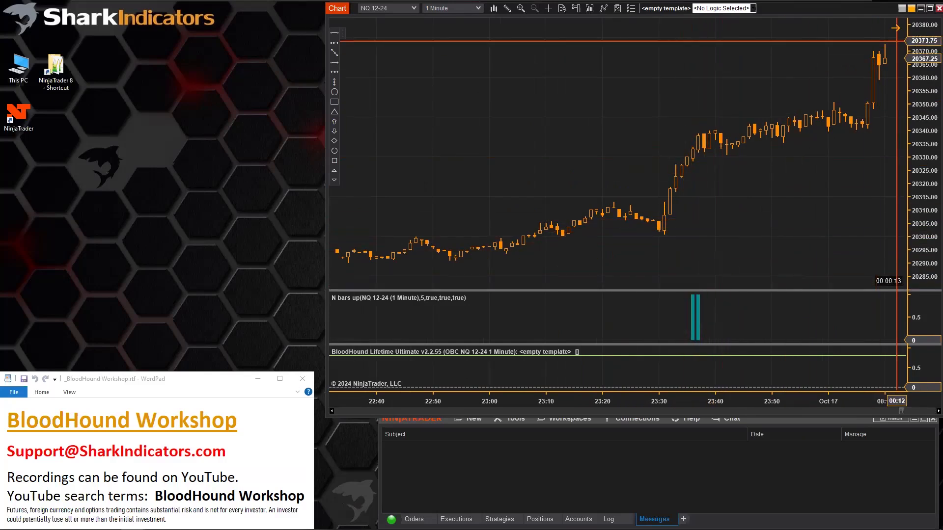
pyautogui.scroll(-15, 829, 73)
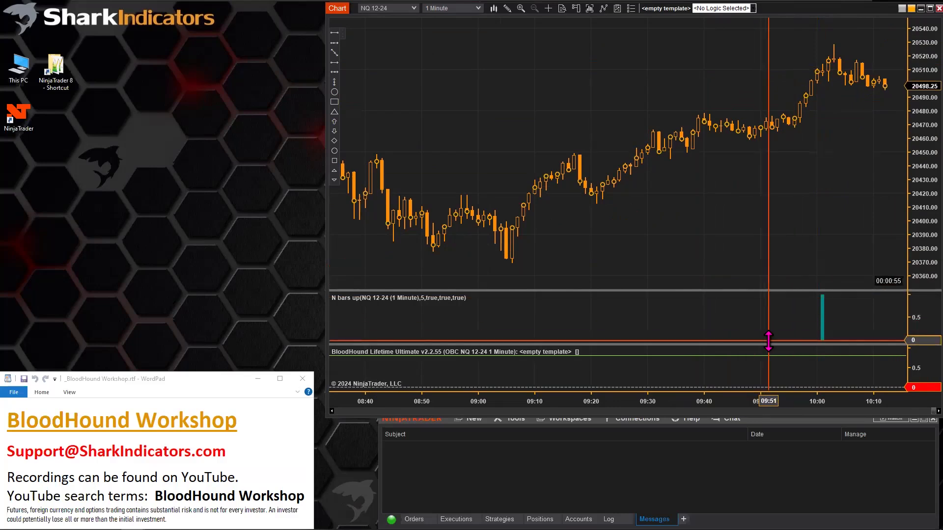
# Enlarge the N bars up panel slightly at the expense of the BloodHound panel beneath it
pyautogui.click(823, 316)
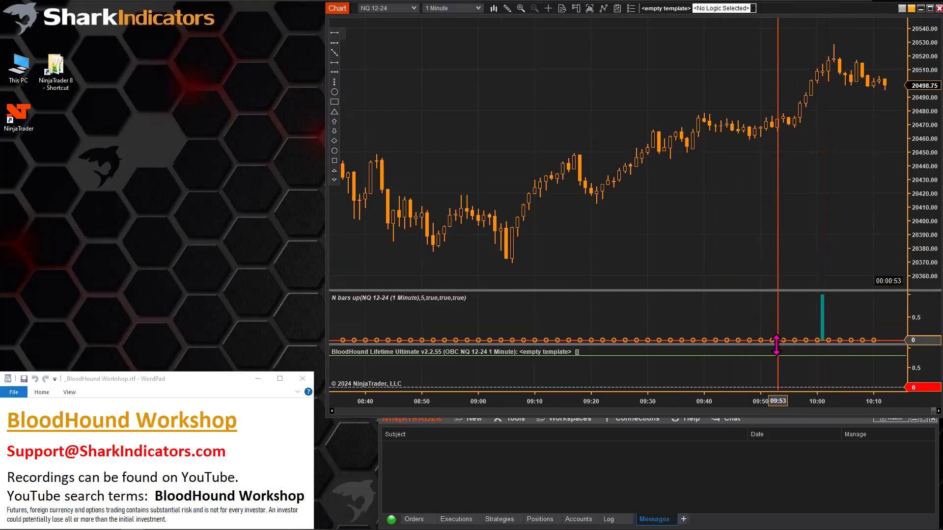
pyautogui.moveTo(776, 346); pyautogui.dragTo(776, 351)
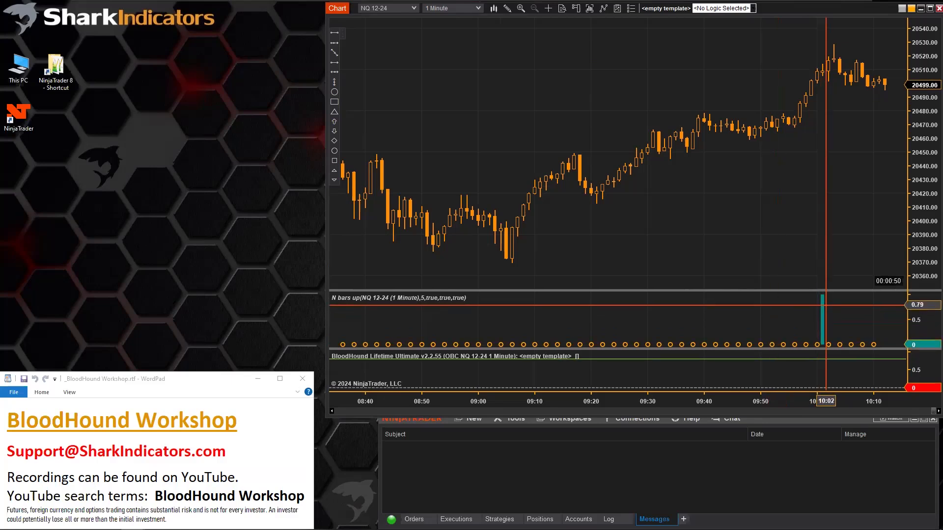
# Open the BloodHound logic editor, add a Threshold solver feeding the Result node, and name it N Bars Up (5)
pyautogui.click(667, 10)
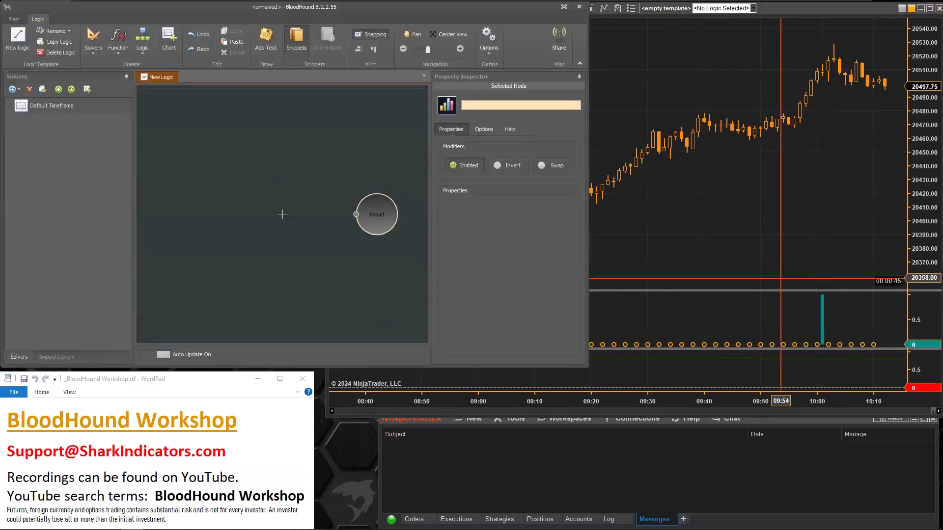
pyautogui.click(823, 313)
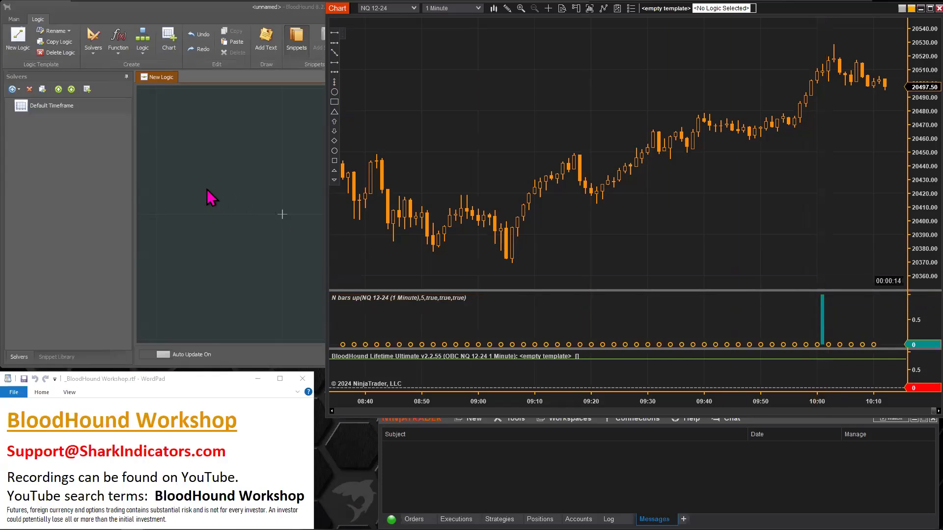
pyautogui.rightClick(179, 191)
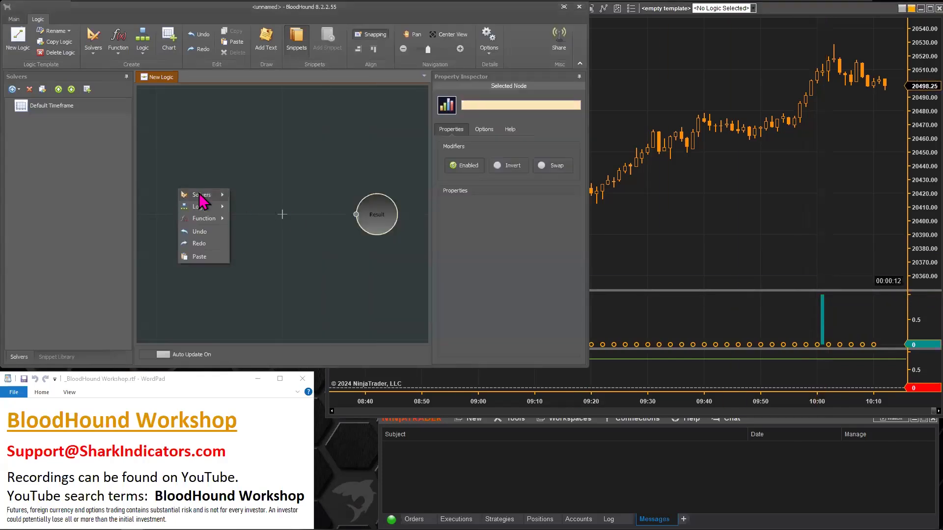
pyautogui.moveTo(201, 199)
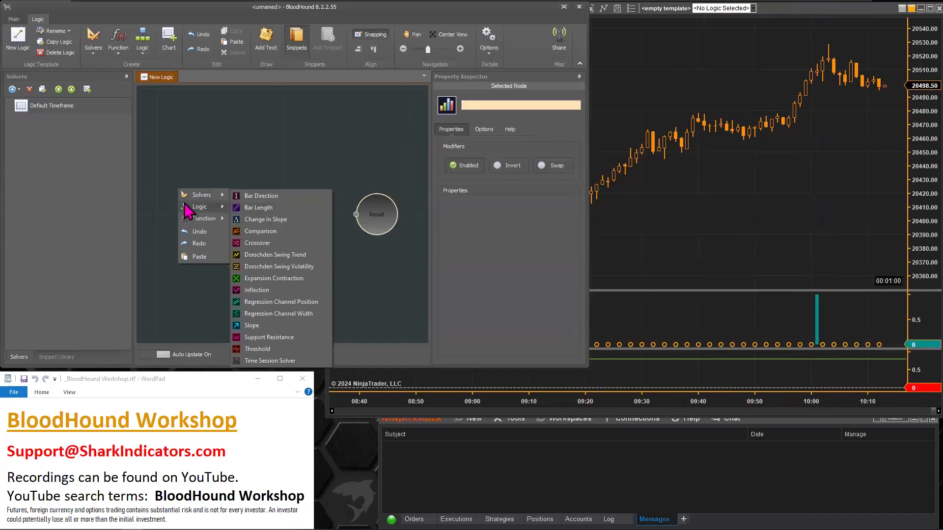
pyautogui.click(271, 347)
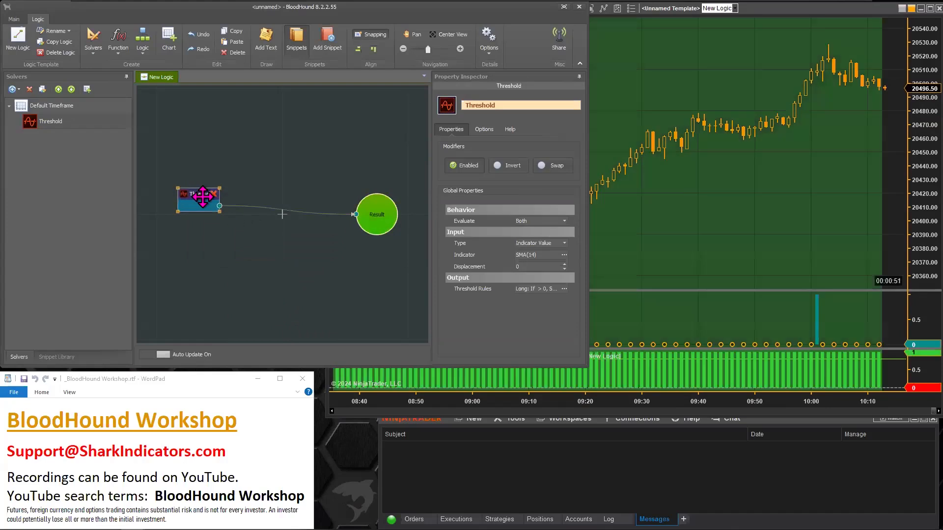
pyautogui.click(271, 206)
pyautogui.write('N Bars Up (5)')
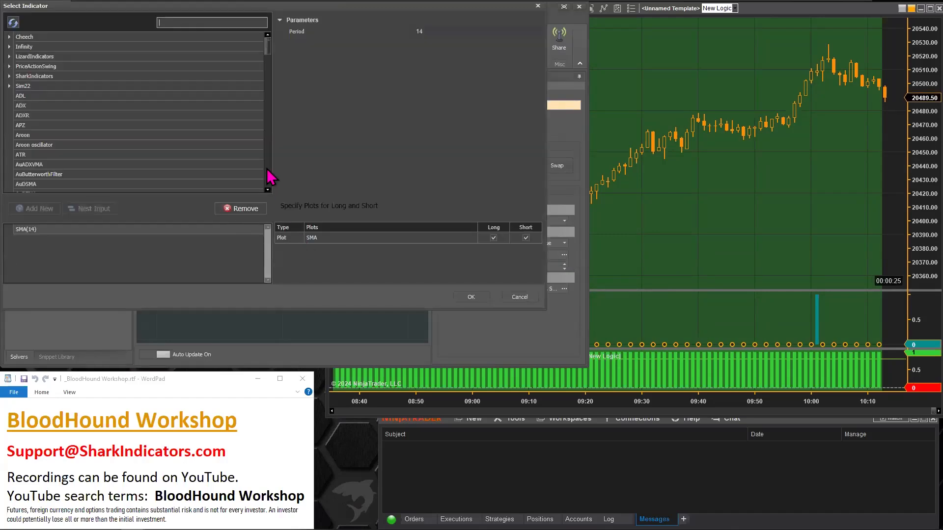
# Assign the N bars up indicator to the Threshold solver, keeping a bar count of 5
pyautogui.scroll(-5, 271, 177)
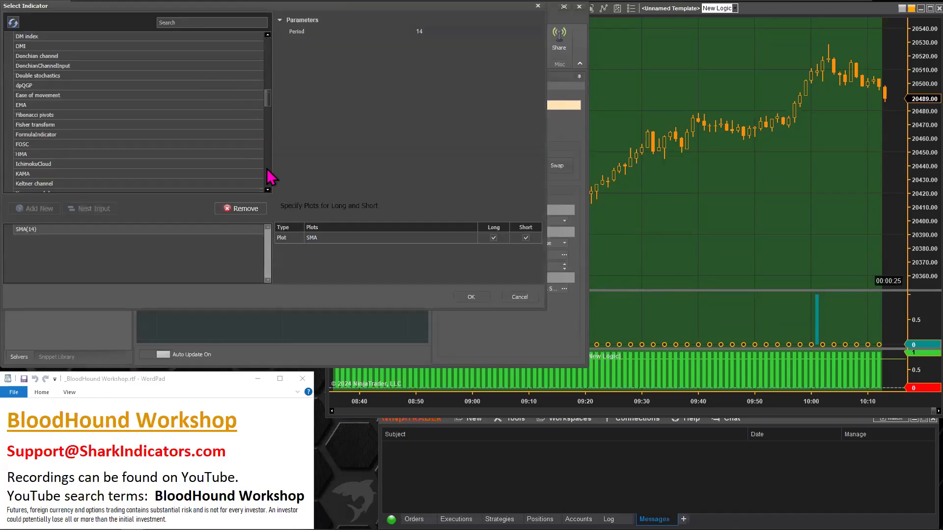
pyautogui.scroll(-5, 268, 170)
pyautogui.scroll(-1, 87, 189)
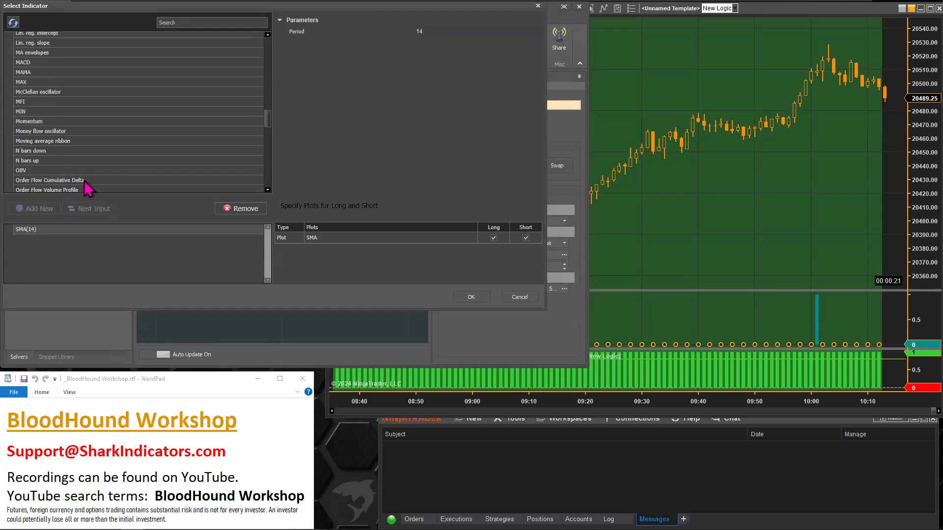
pyautogui.click(33, 161)
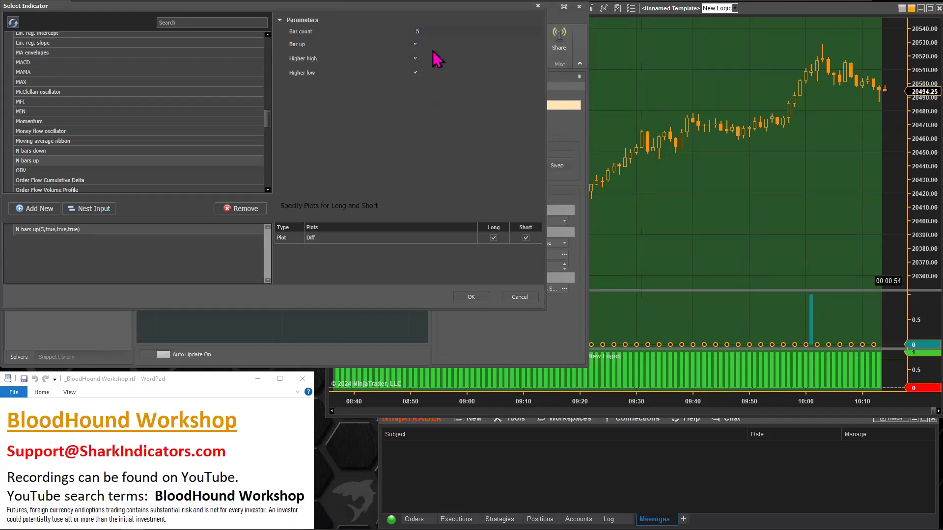
pyautogui.moveTo(351, 6); pyautogui.dragTo(392, 48)
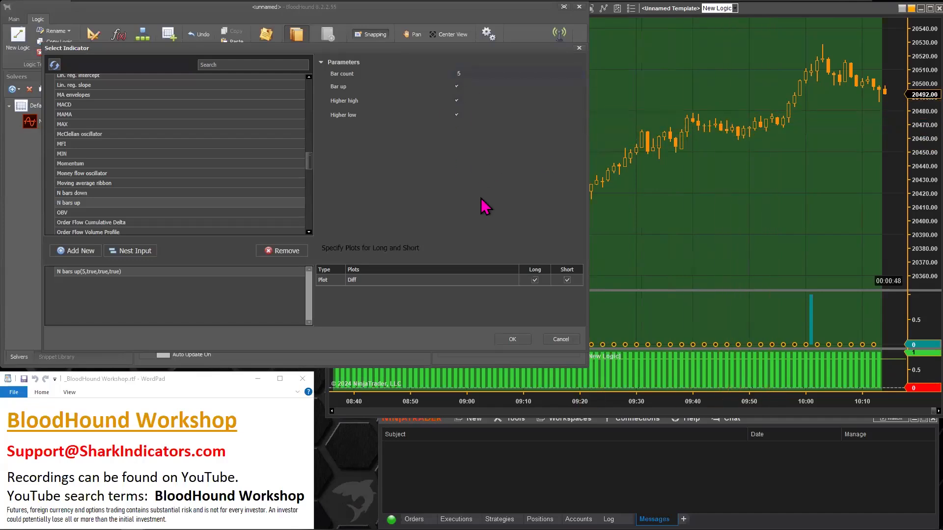
pyautogui.click(512, 339)
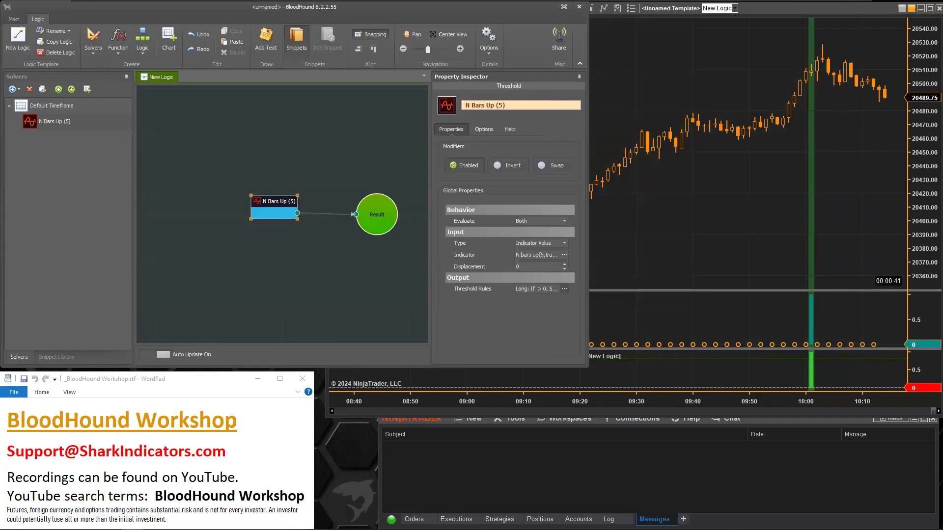
# Set the solver's short threshold rule to N bars up = 0 and apply it
pyautogui.click(564, 288)
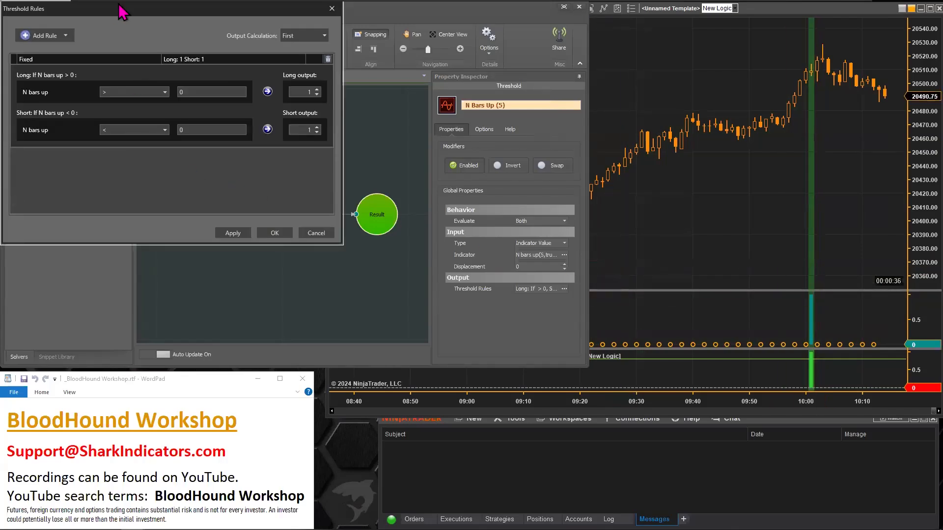
pyautogui.moveTo(121, 12); pyautogui.dragTo(175, 60)
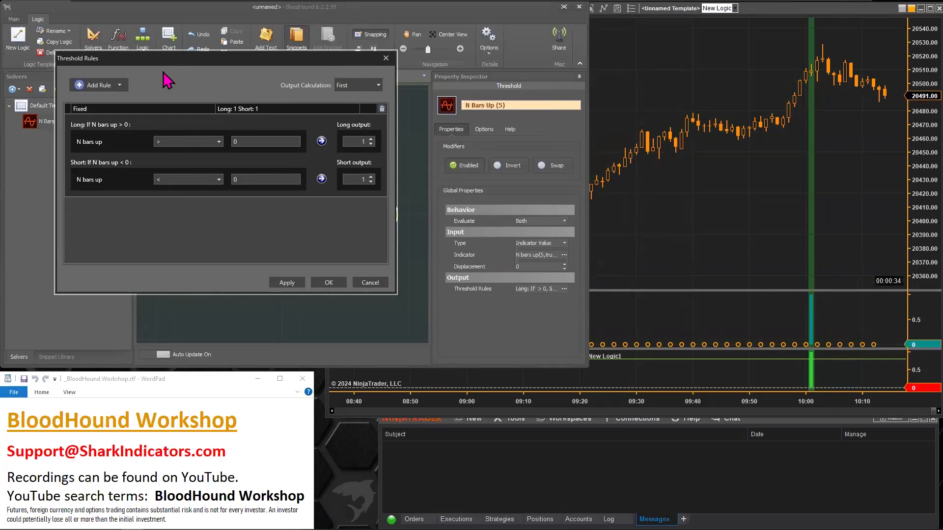
pyautogui.moveTo(162, 61); pyautogui.dragTo(173, 100)
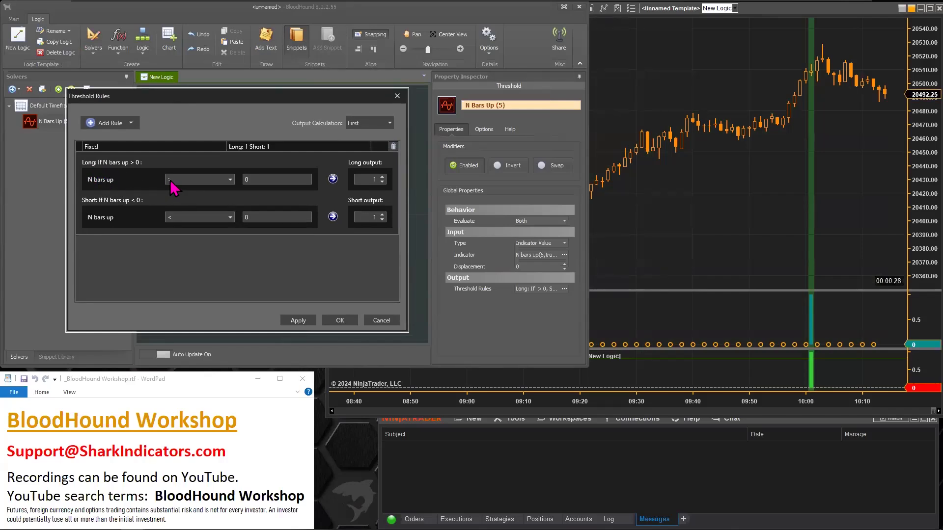
pyautogui.click(252, 181)
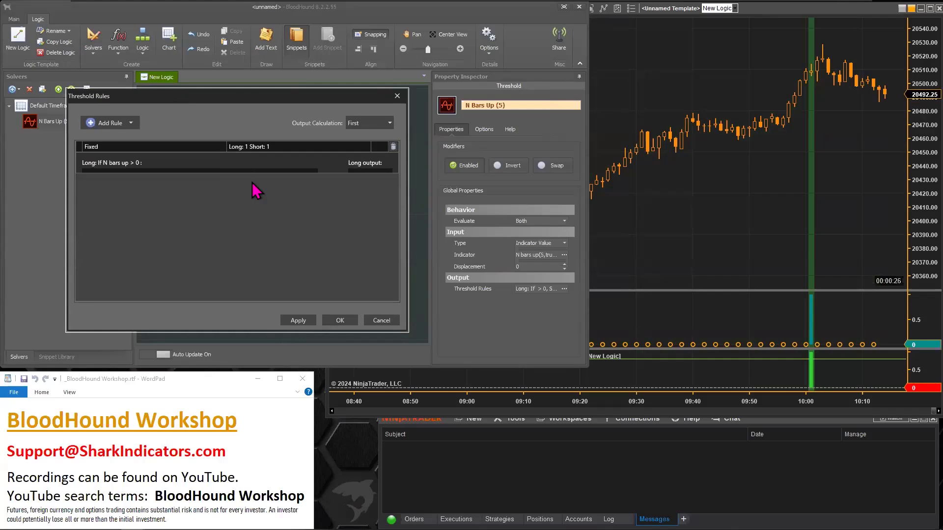
pyautogui.click(283, 150)
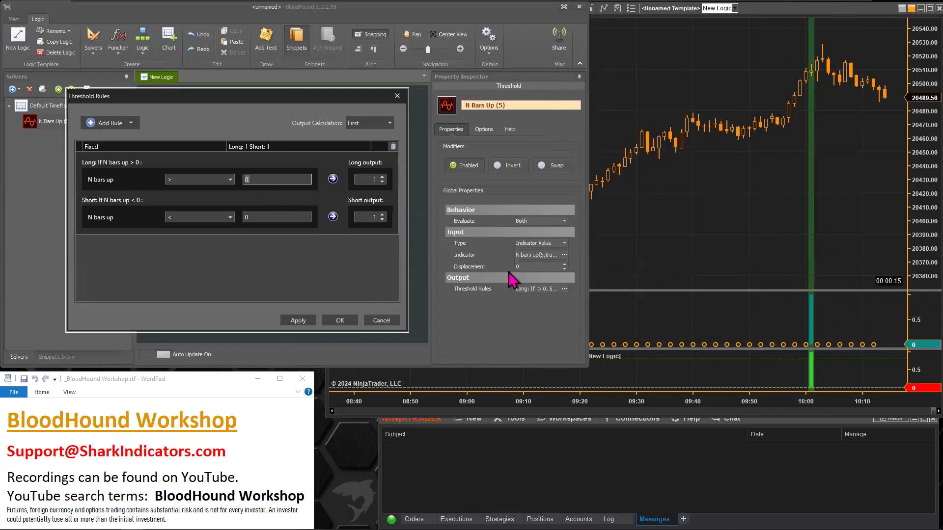
pyautogui.click(229, 218)
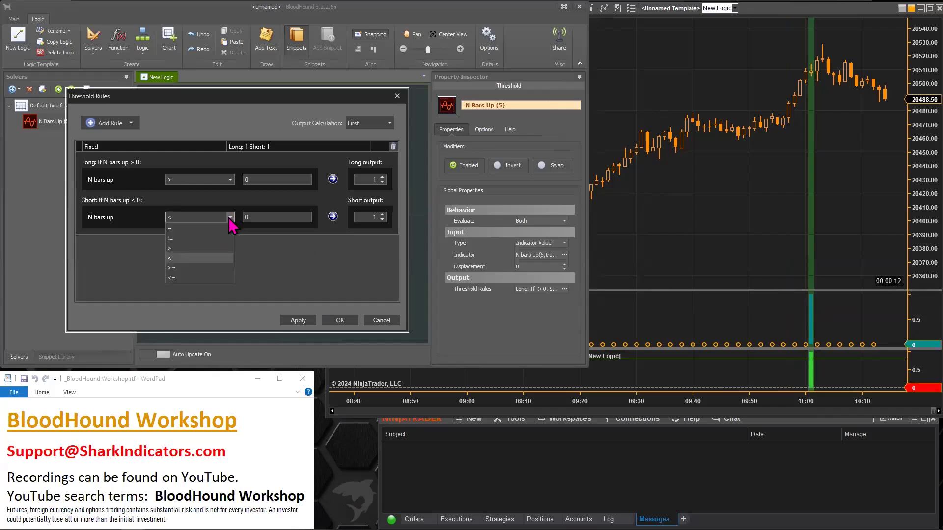
pyautogui.click(185, 229)
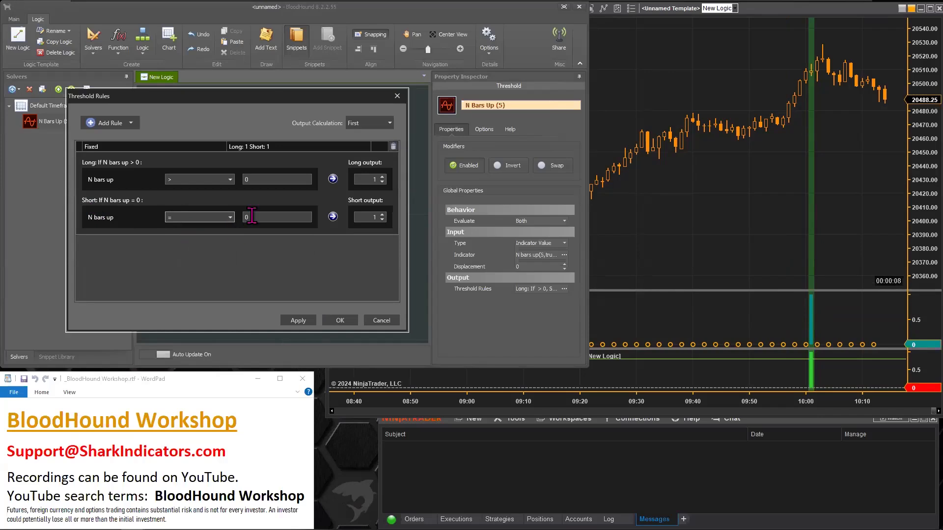
pyautogui.click(298, 321)
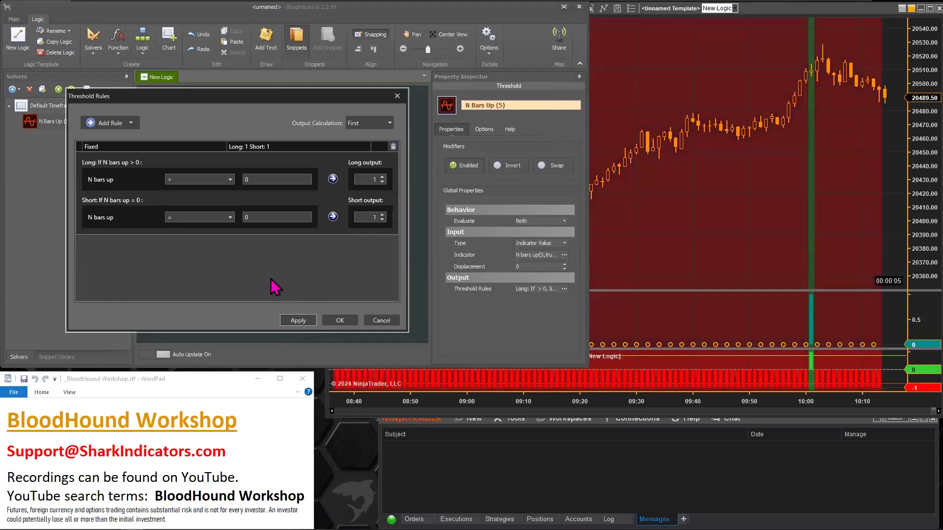
pyautogui.click(339, 322)
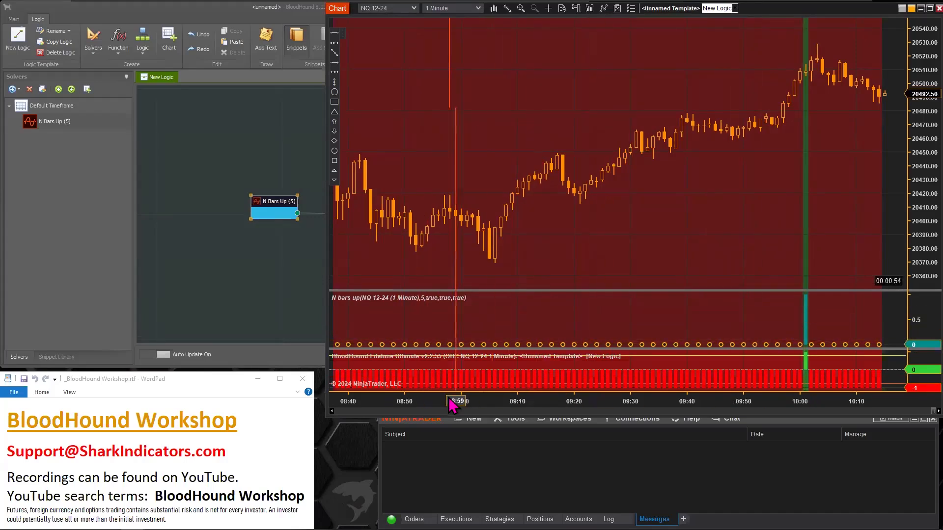
# Look back through earlier chart history to compare the N bars up plot with the BloodHound signals
pyautogui.click(442, 412)
pyautogui.click(441, 412)
pyautogui.click(441, 412)
pyautogui.click(441, 411)
pyautogui.click(442, 412)
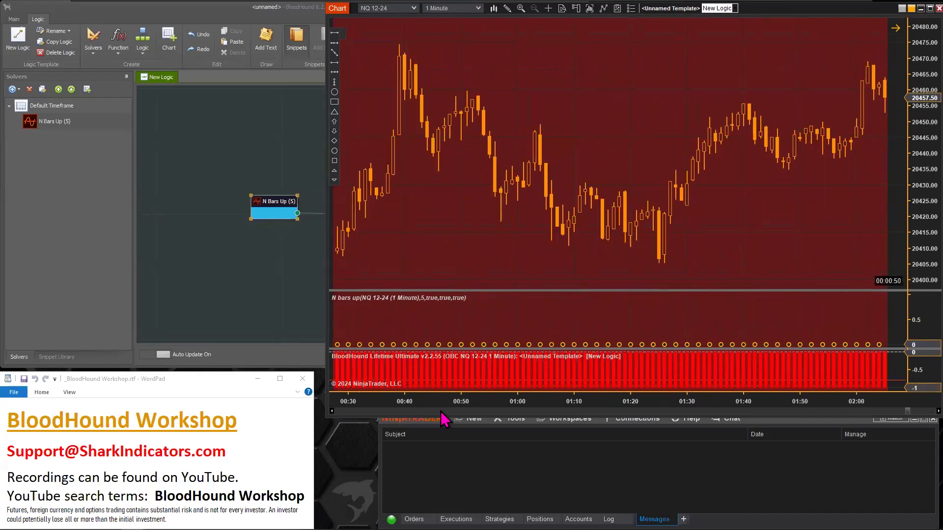
pyautogui.click(441, 411)
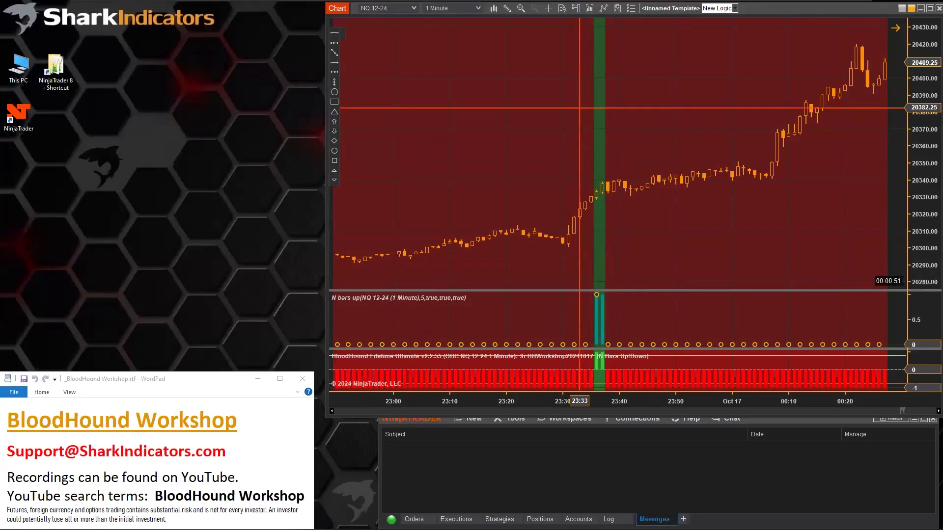
# Add the N bars down indicator to the chart with a bar count of 5 and its Trigger plot matching the data series width
pyautogui.rightClick(571, 91)
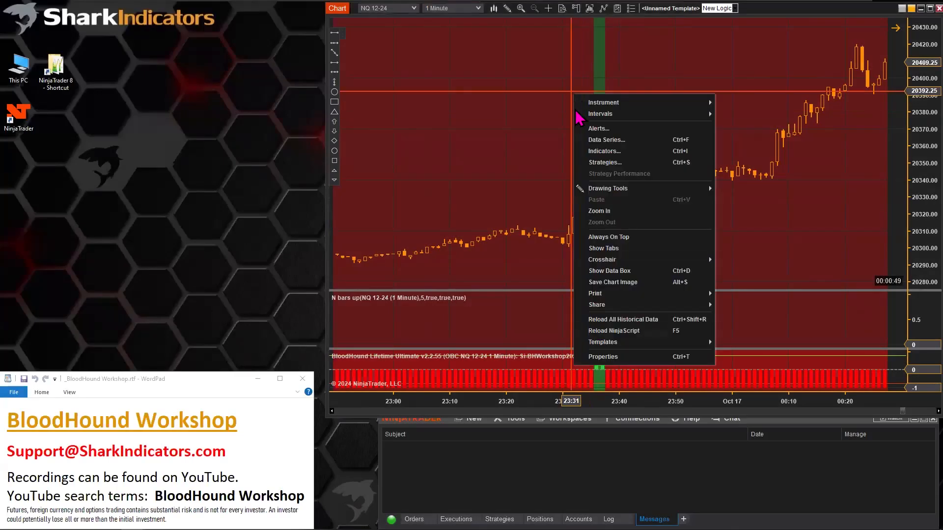
pyautogui.click(611, 151)
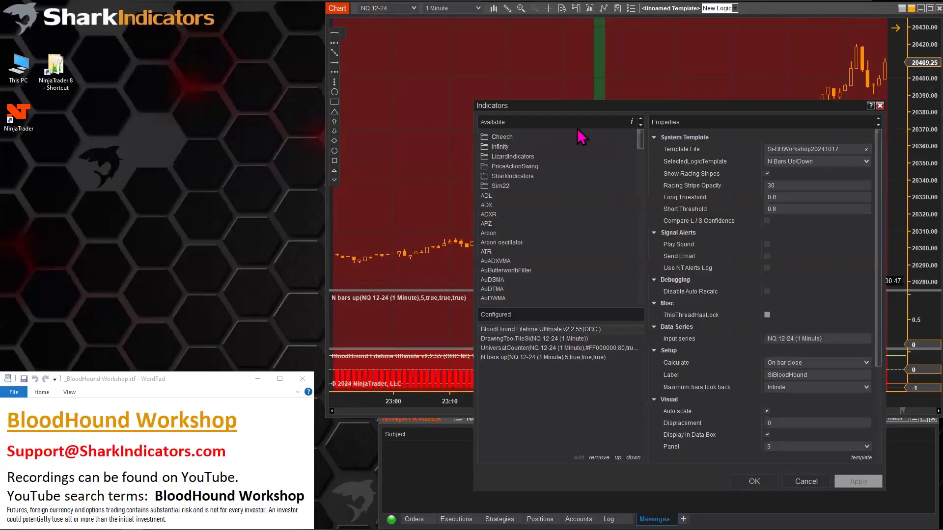
pyautogui.moveTo(576, 110); pyautogui.dragTo(469, 43)
pyautogui.scroll(-15, 400, 184)
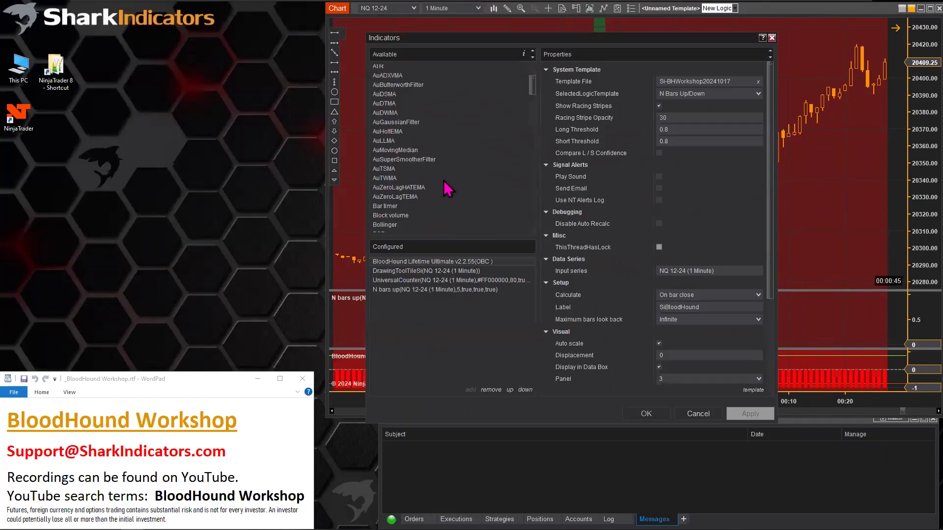
pyautogui.doubleClick(400, 178)
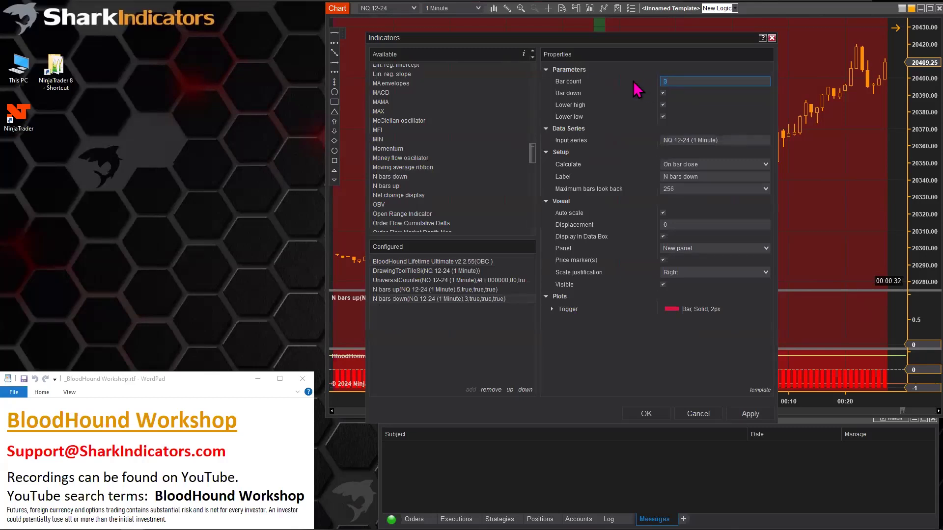
pyautogui.write('5')
pyautogui.click(570, 311)
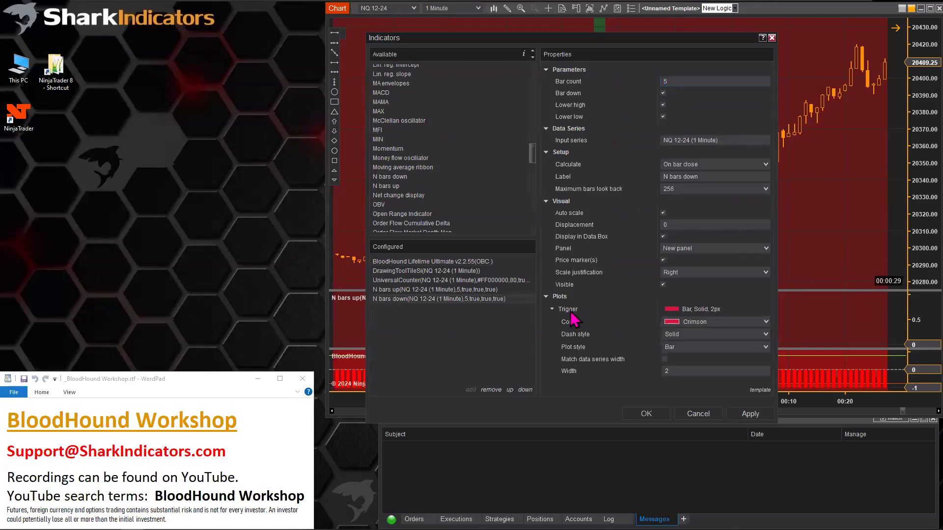
pyautogui.click(664, 359)
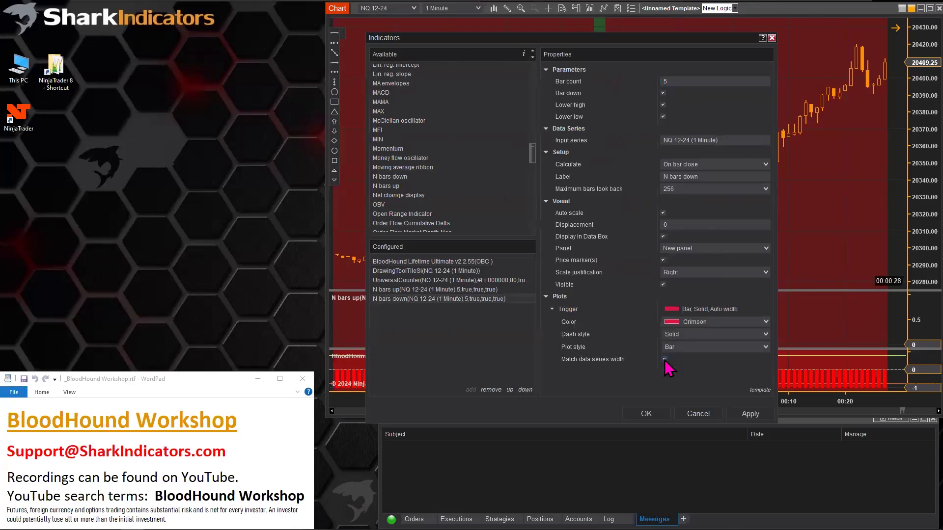
pyautogui.click(646, 414)
# Place the N bars down panel above the BloodHound panel and shrink the indicator panels to enlarge the price chart
pyautogui.rightClick(904, 353)
pyautogui.click(878, 352)
pyautogui.moveTo(692, 332); pyautogui.dragTo(687, 357)
pyautogui.moveTo(670, 271); pyautogui.dragTo(666, 302)
pyautogui.moveTo(664, 211); pyautogui.dragTo(652, 333)
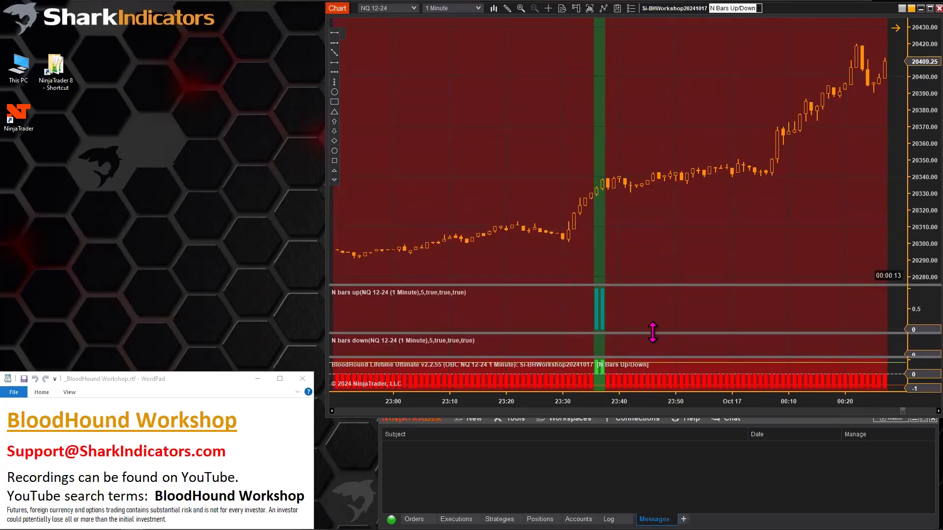
pyautogui.moveTo(656, 286); pyautogui.dragTo(654, 307)
# Go back in chart history to the N bars down plot near 20:40 and make its panel slightly taller
pyautogui.scroll(10, 650, 278)
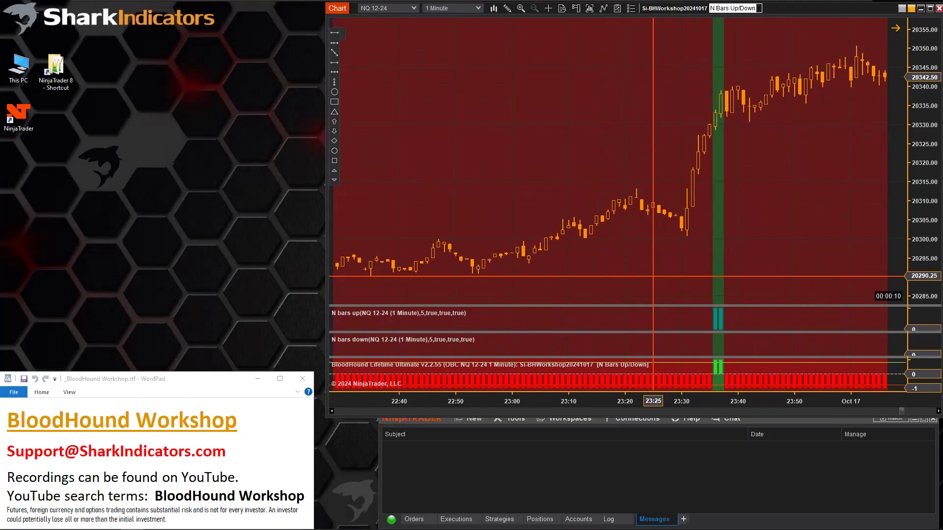
pyautogui.scroll(12, 651, 278)
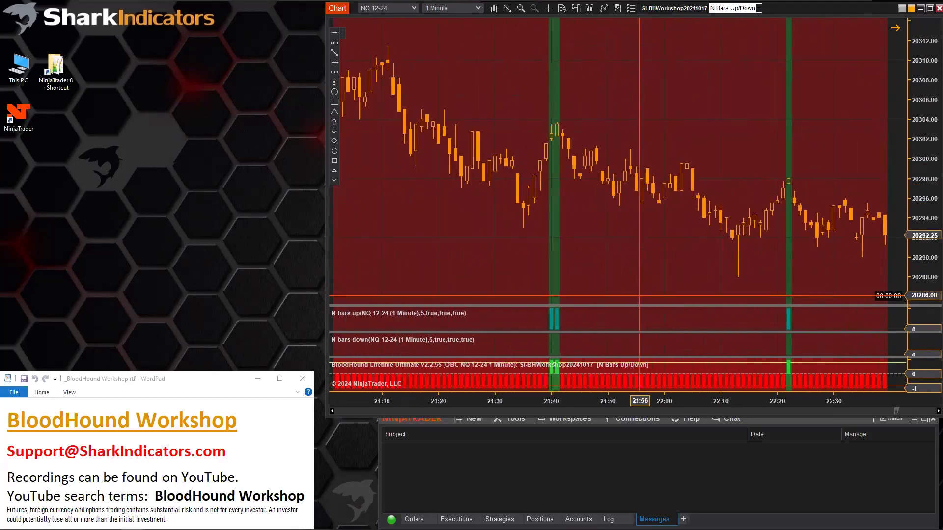
pyautogui.scroll(8, 641, 297)
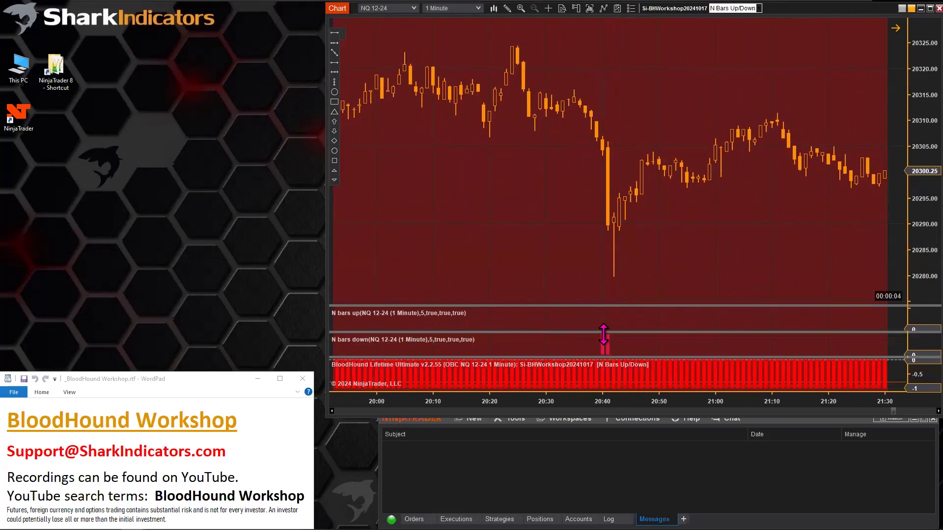
pyautogui.moveTo(603, 333); pyautogui.dragTo(604, 329)
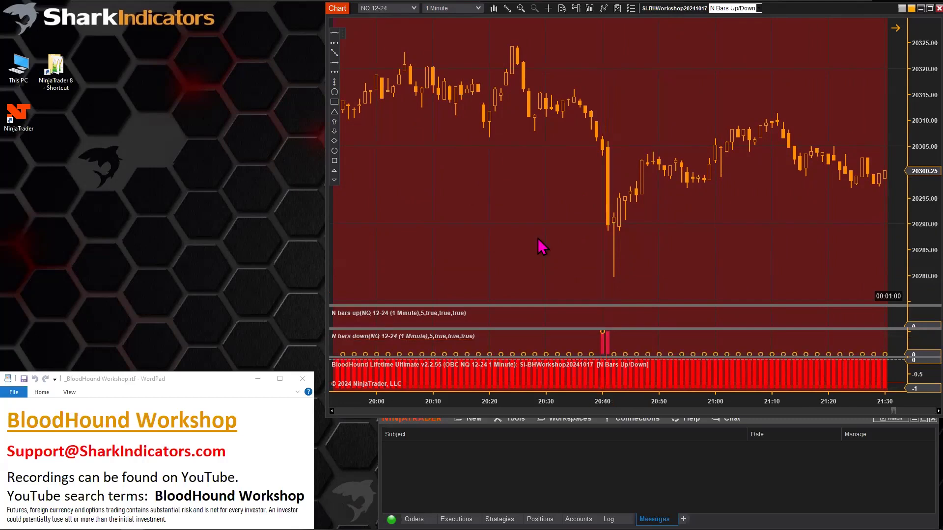
# Change the Trigger plot of the N bars down indicator to a darker red
pyautogui.hotkey('ctrl', 'i')
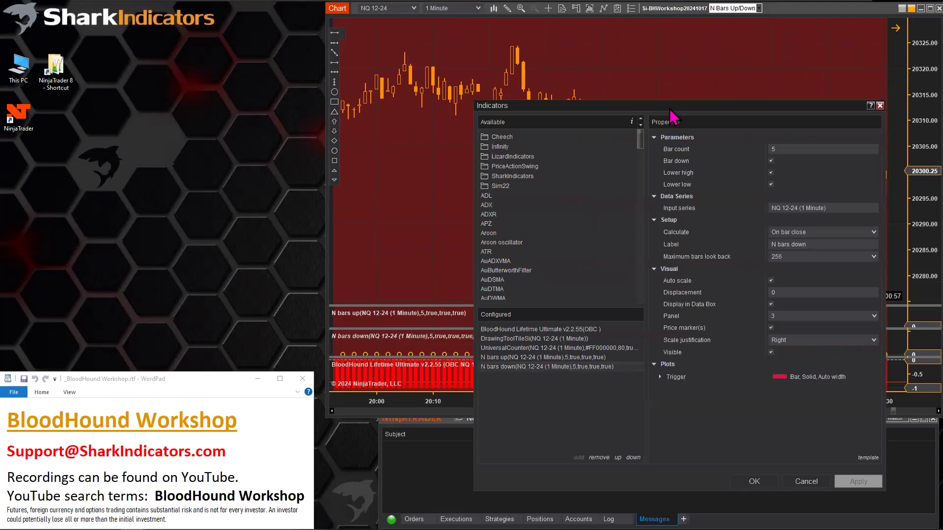
pyautogui.moveTo(670, 110); pyautogui.dragTo(504, 47)
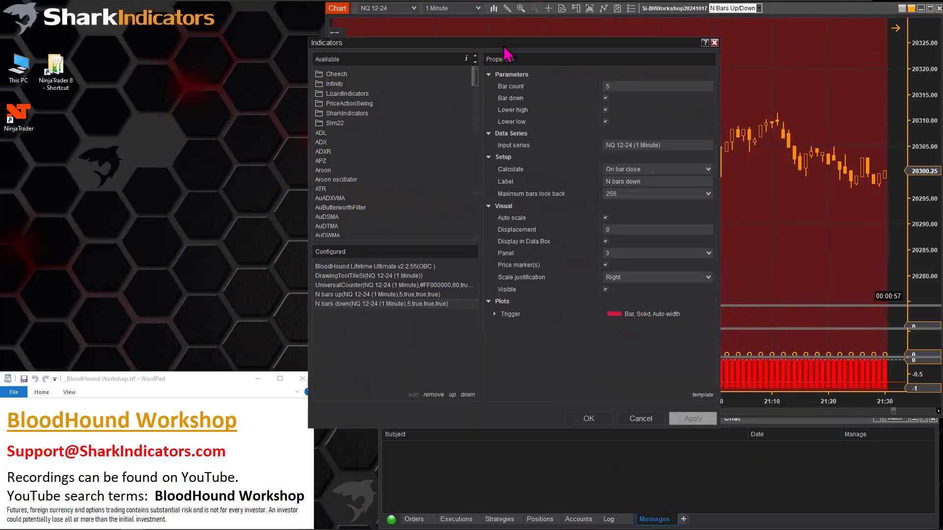
pyautogui.click(514, 315)
pyautogui.click(658, 328)
pyautogui.scroll(5, 657, 290)
pyautogui.click(657, 288)
pyautogui.click(590, 416)
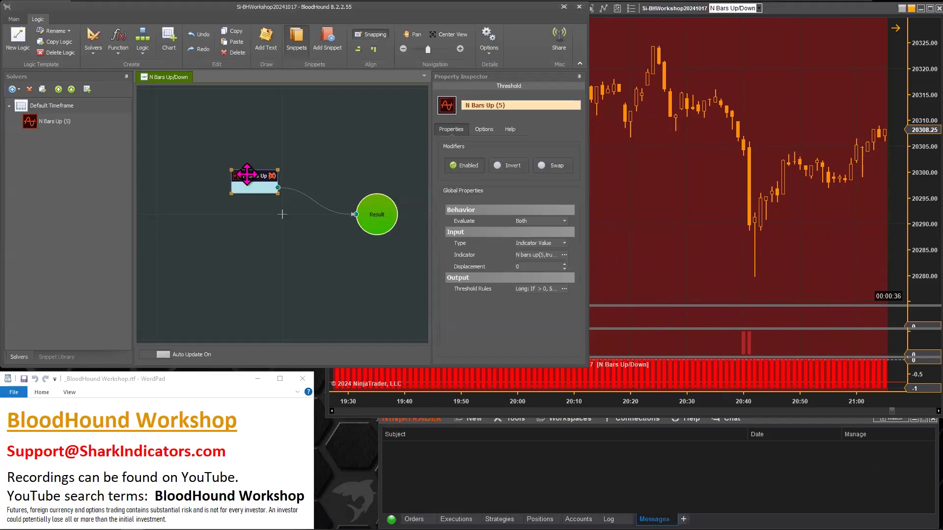
# Change the short threshold rule of the N Bars Up (5) solver to N bars up < 0
pyautogui.click(245, 179)
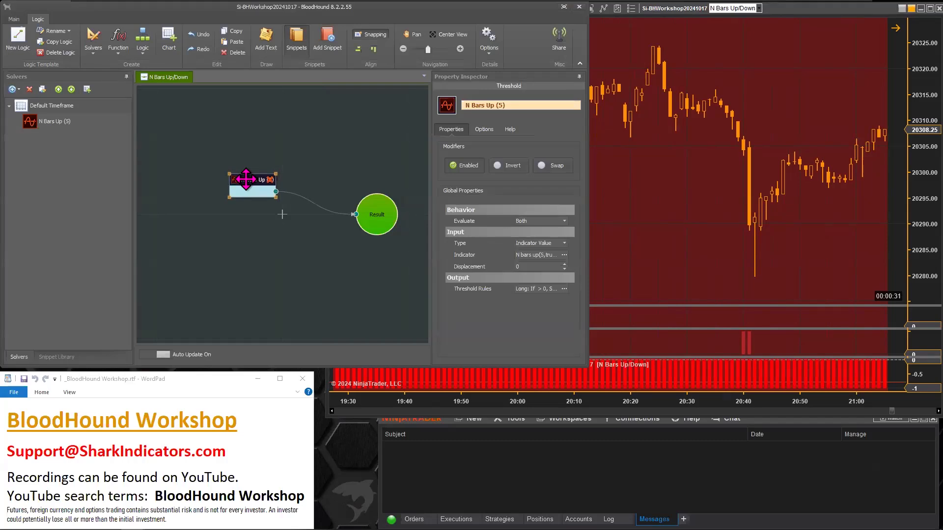
pyautogui.click(564, 288)
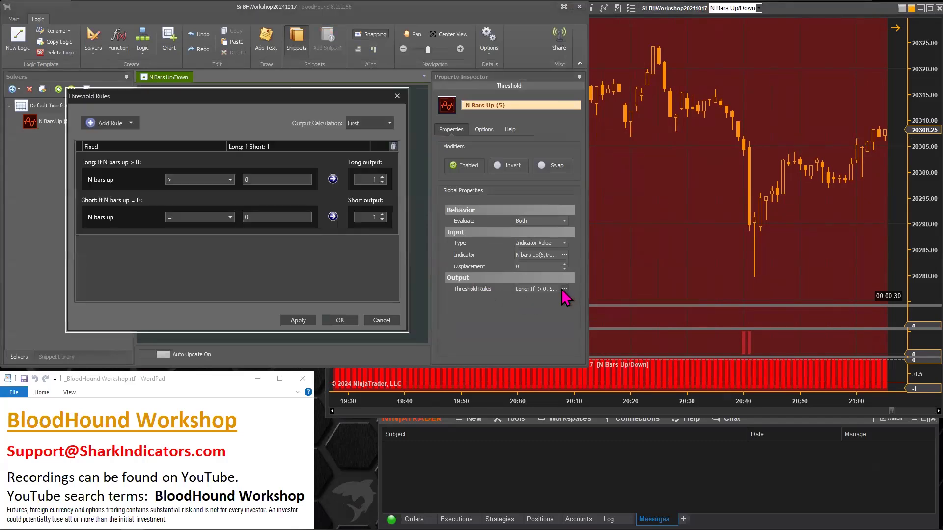
pyautogui.moveTo(235, 106); pyautogui.dragTo(213, 237)
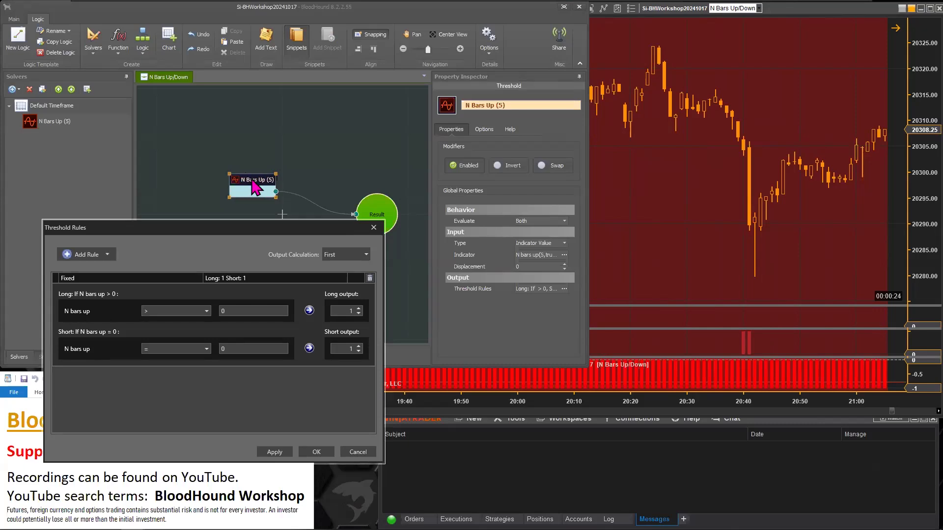
pyautogui.click(207, 349)
pyautogui.click(162, 391)
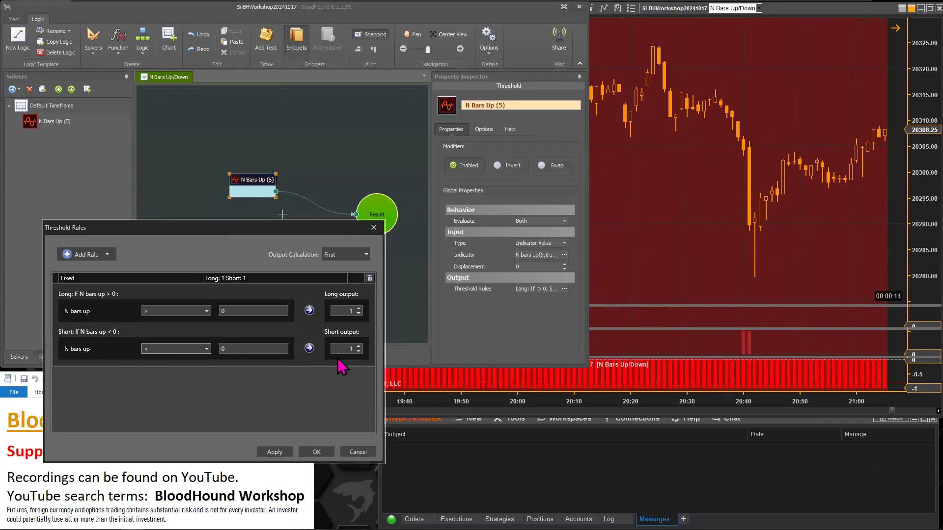
# Set the short output of the N Bars Up (5) solver to 0 and accept the threshold rules
pyautogui.click(358, 352)
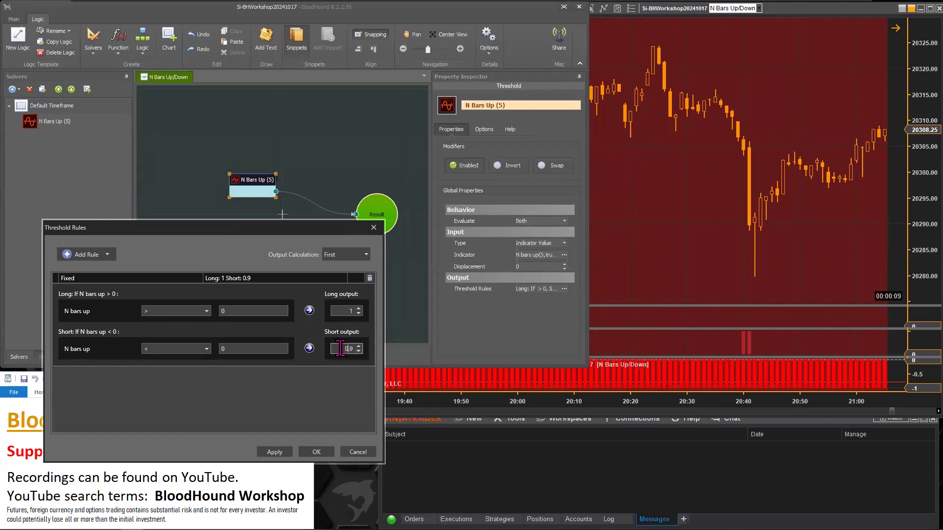
pyautogui.click(147, 351)
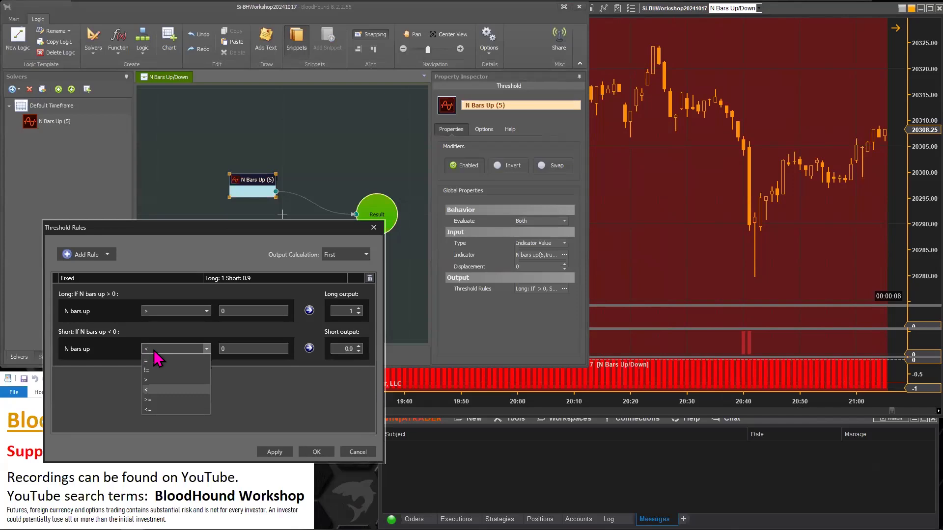
pyautogui.click(229, 347)
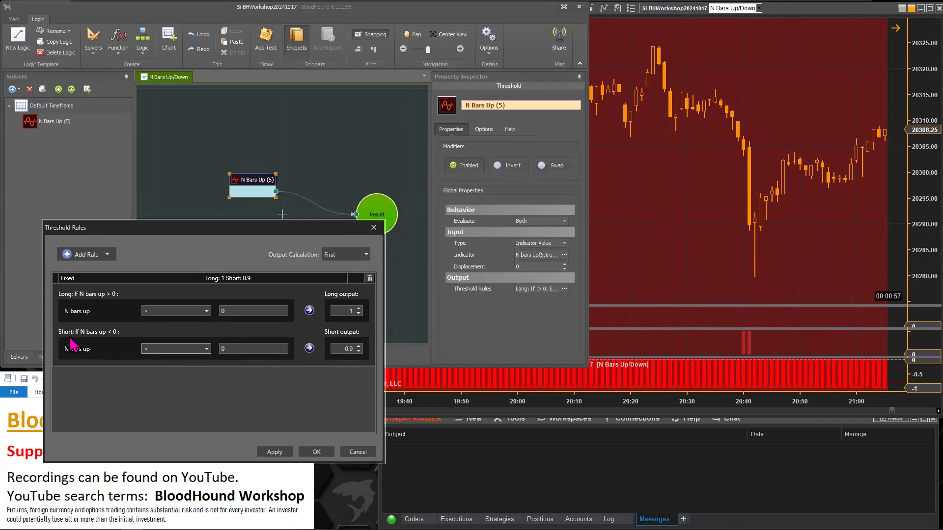
pyautogui.click(276, 453)
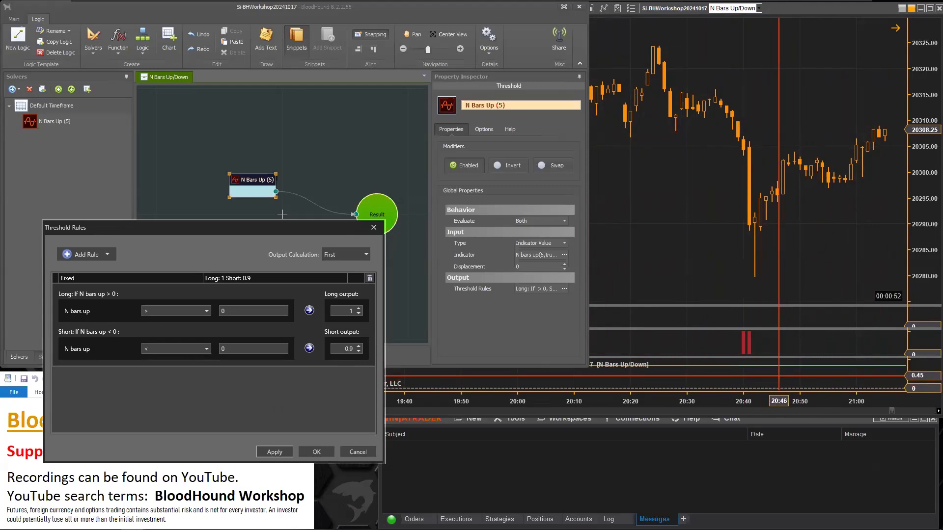
pyautogui.click(341, 349)
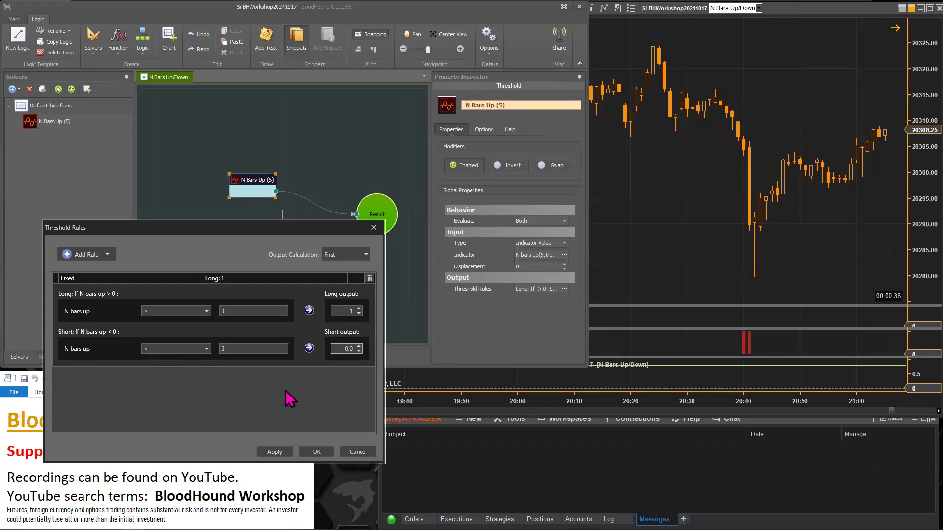
pyautogui.click(317, 452)
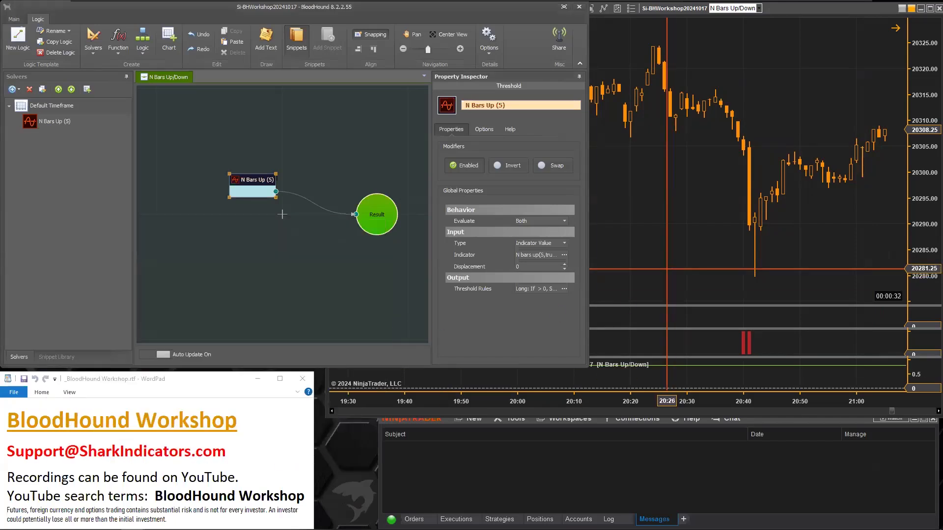
# Compress the chart's time scale and compare the N bars up plot with the BloodHound signal near 18:30
pyautogui.click(658, 266)
pyautogui.moveTo(624, 403); pyautogui.dragTo(697, 406)
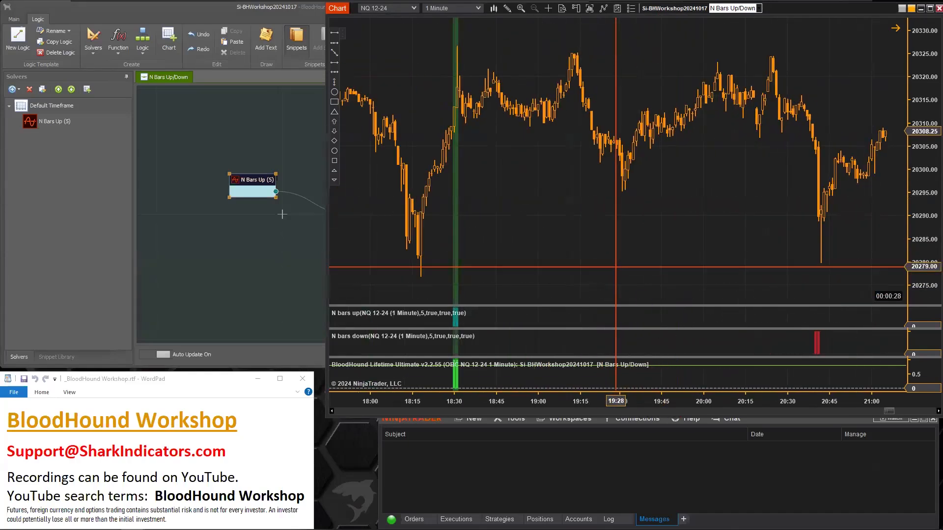
pyautogui.moveTo(624, 275); pyautogui.dragTo(669, 273)
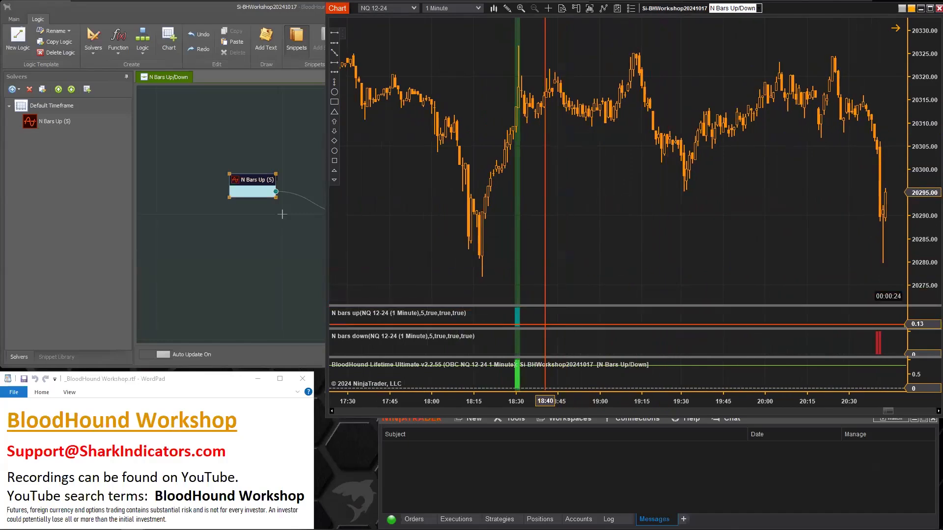
pyautogui.click(518, 313)
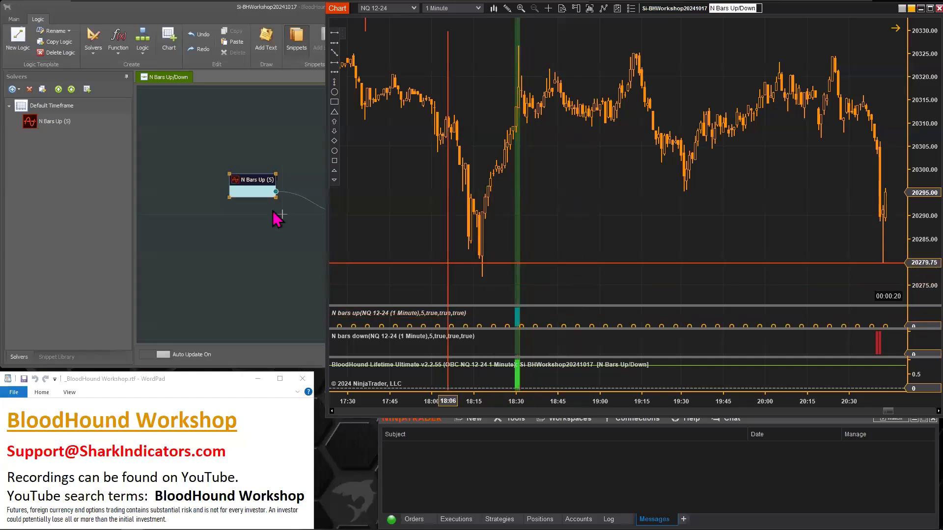
# Shift the N Bars Up (5) node, add a Threshold solver beneath it and connect the new solver to the Result node
pyautogui.click(245, 178)
pyautogui.moveTo(245, 178); pyautogui.dragTo(229, 177)
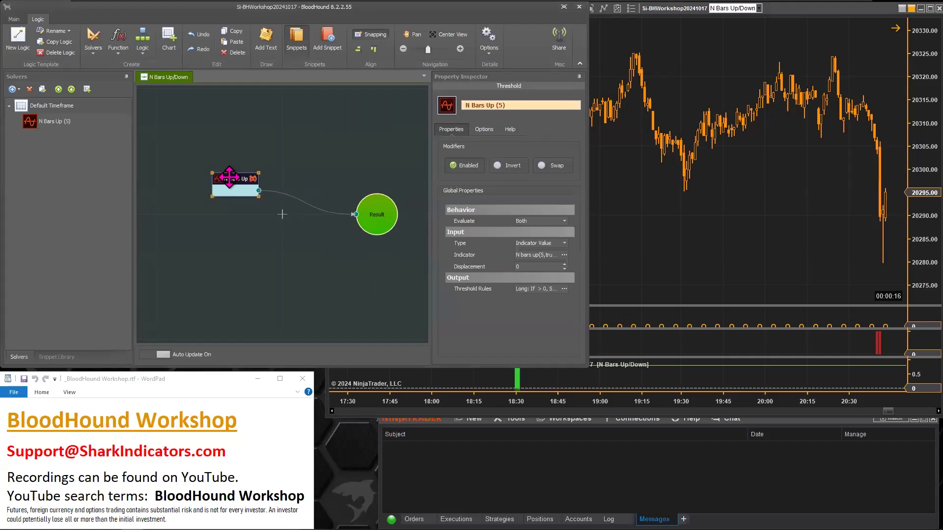
pyautogui.rightClick(211, 209)
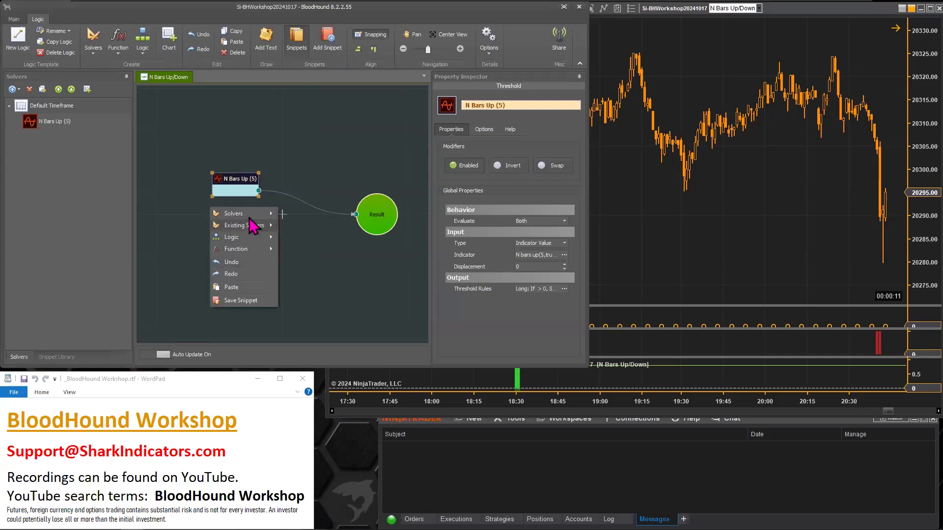
pyautogui.moveTo(250, 214)
pyautogui.click(305, 368)
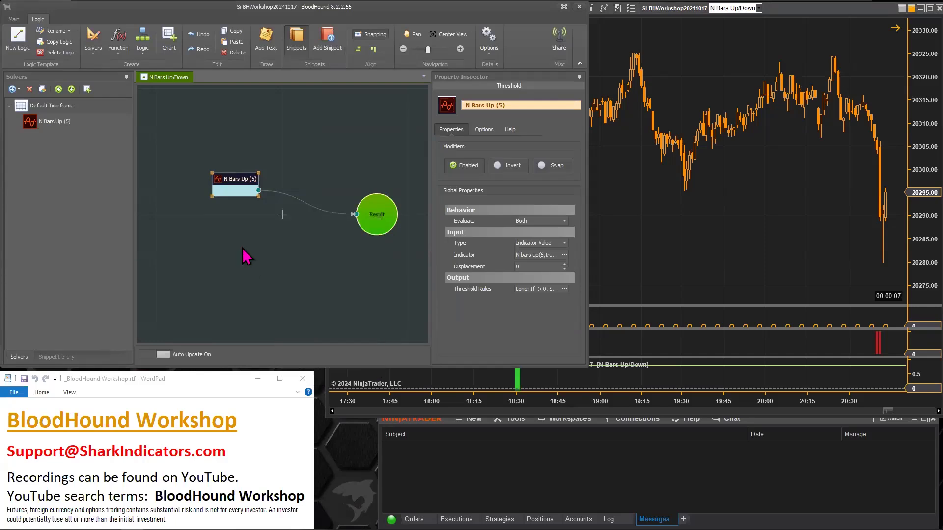
pyautogui.moveTo(259, 225); pyautogui.dragTo(366, 215)
# Name the new Threshold solver N Bars Down (5) and line it up under N Bars Up (5)
pyautogui.moveTo(511, 105); pyautogui.dragTo(431, 110)
pyautogui.write('N Bars Down (5)')
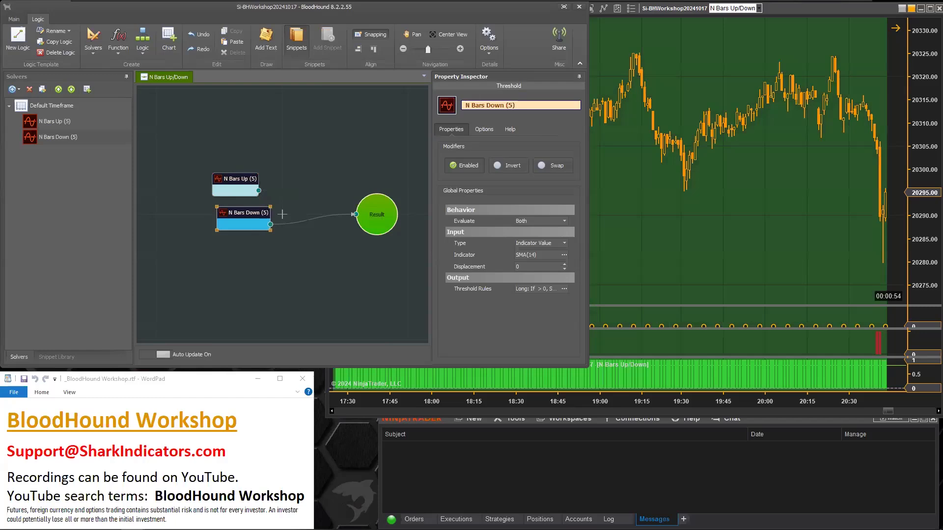
pyautogui.moveTo(257, 212); pyautogui.dragTo(245, 213)
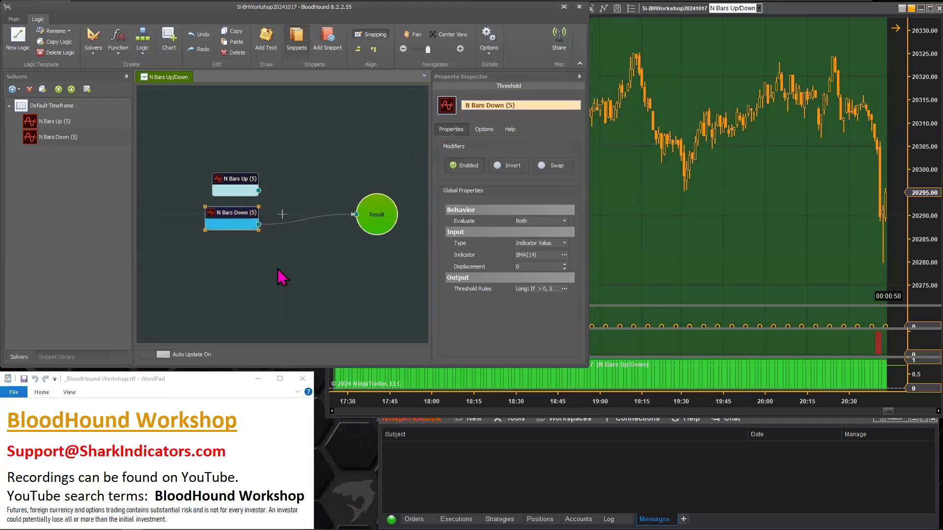
# Replace the N Bars Down (5) solver's indicator with N bars down, searching the indicator list for "n bar"
pyautogui.click(462, 257)
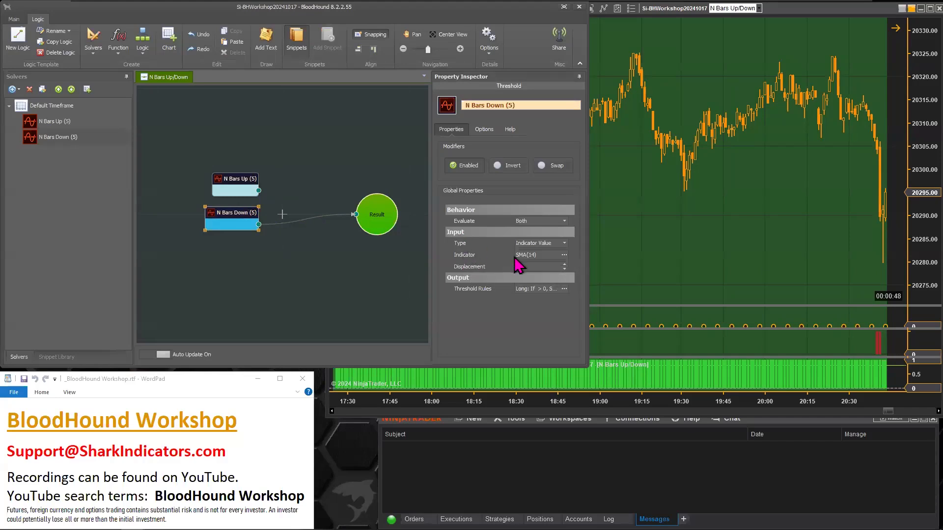
pyautogui.click(564, 256)
pyautogui.click(220, 65)
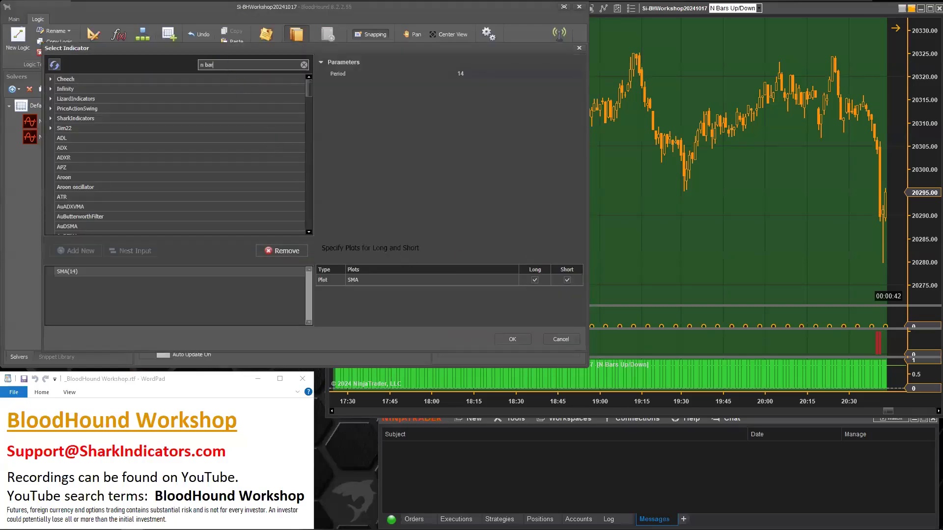
pyautogui.write('n bar')
pyautogui.press('BackSpace')
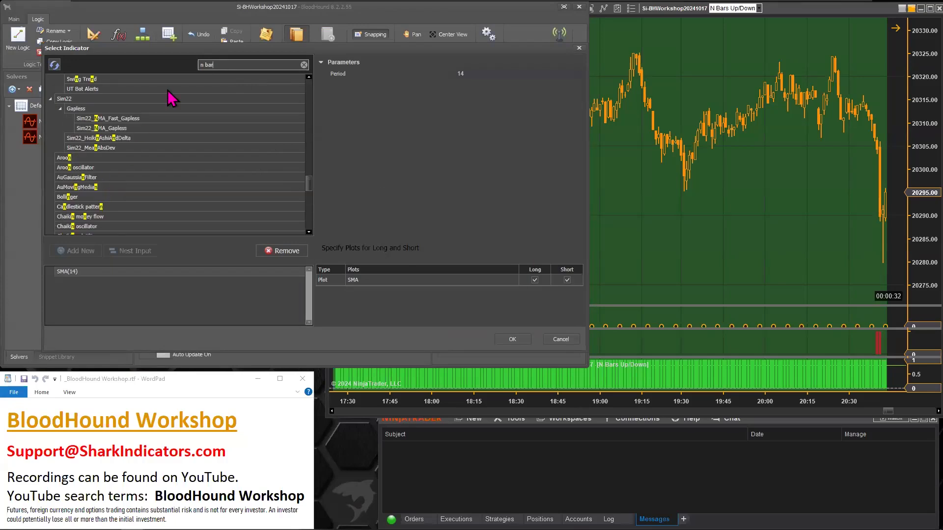
pyautogui.write('r')
pyautogui.scroll(-2, 124, 169)
pyautogui.scroll(-9, 129, 177)
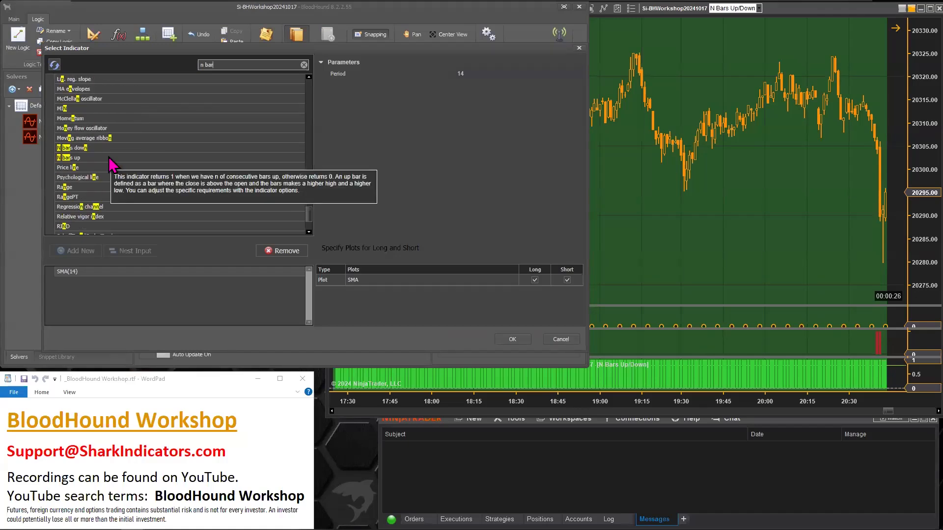
pyautogui.click(96, 149)
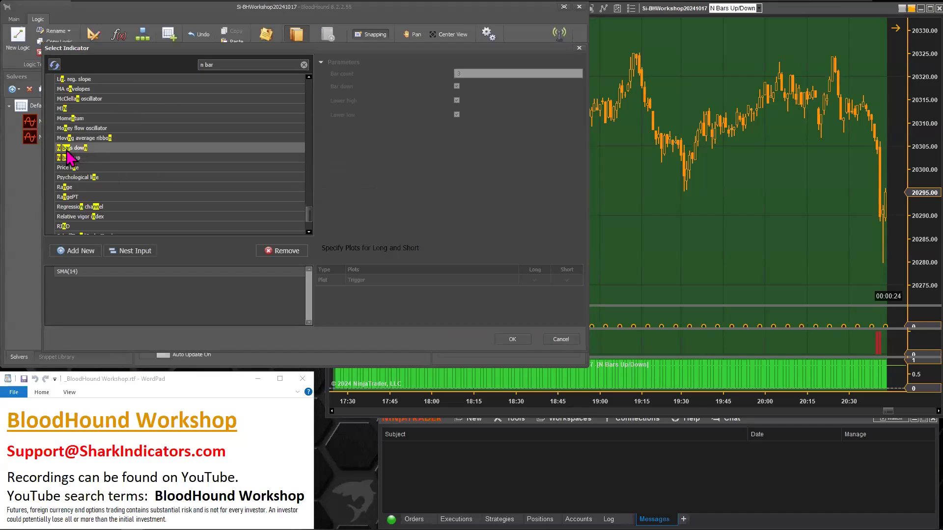
pyautogui.doubleClick(83, 148)
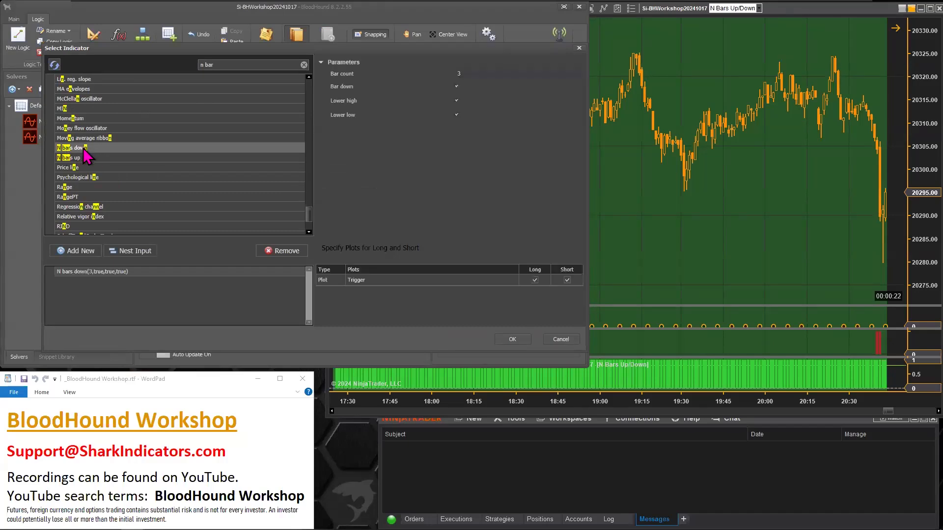
# Set the bar count to 5, accept the indicator and compare the N bars down plot with the BloodHound signal near 20:43
pyautogui.click(459, 74)
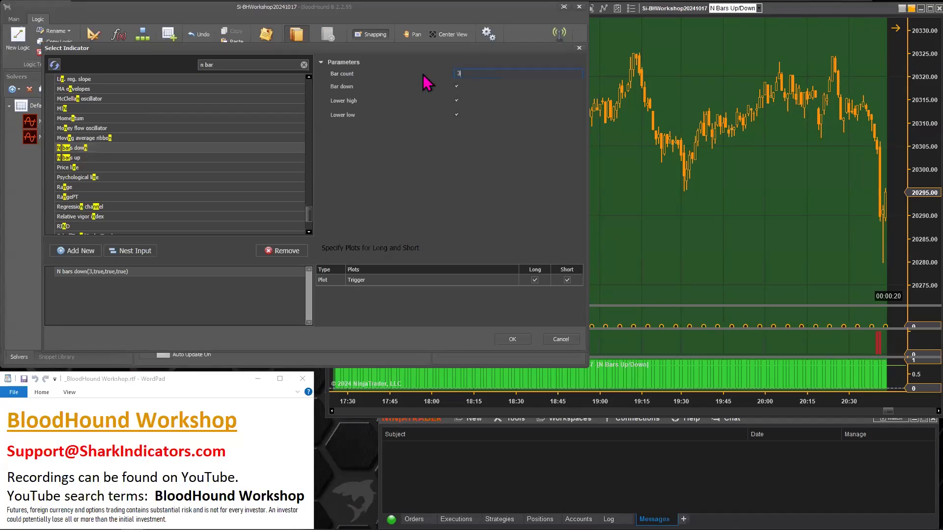
pyautogui.press('Return')
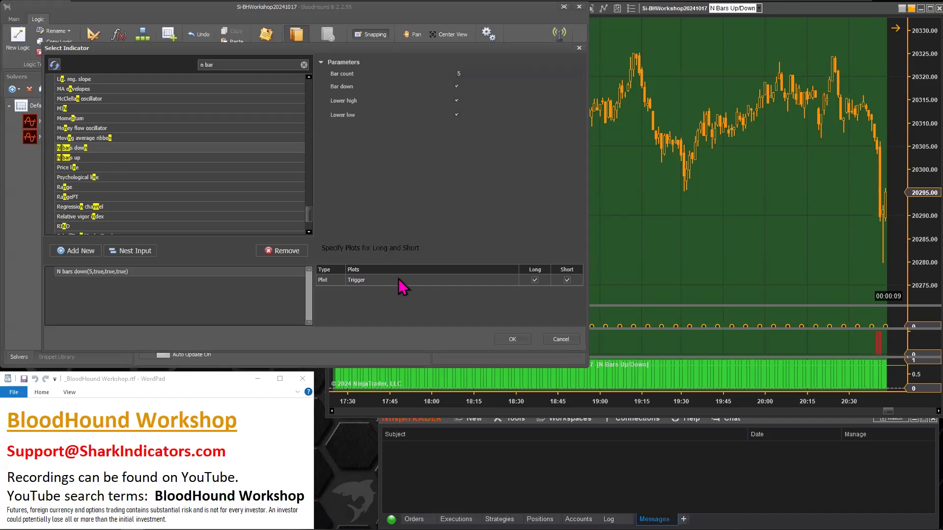
pyautogui.click(508, 339)
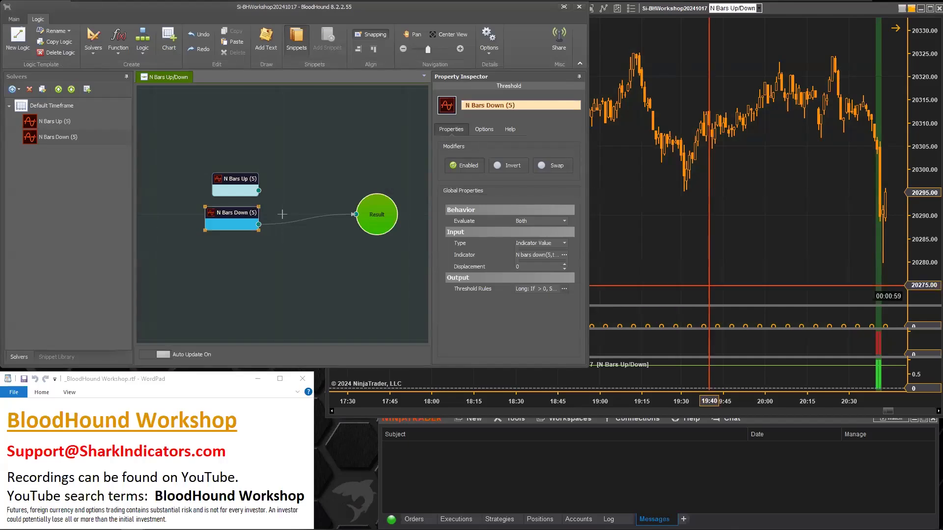
pyautogui.click(625, 264)
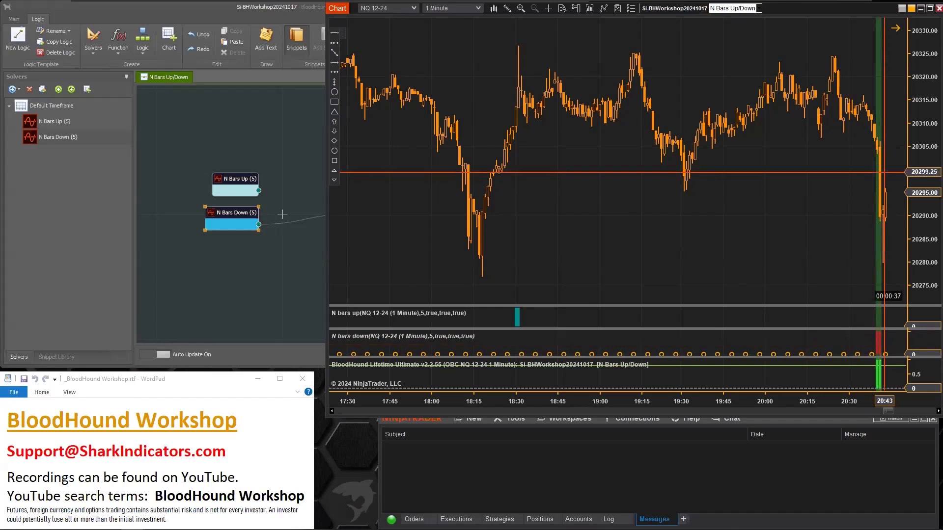
pyautogui.click(224, 210)
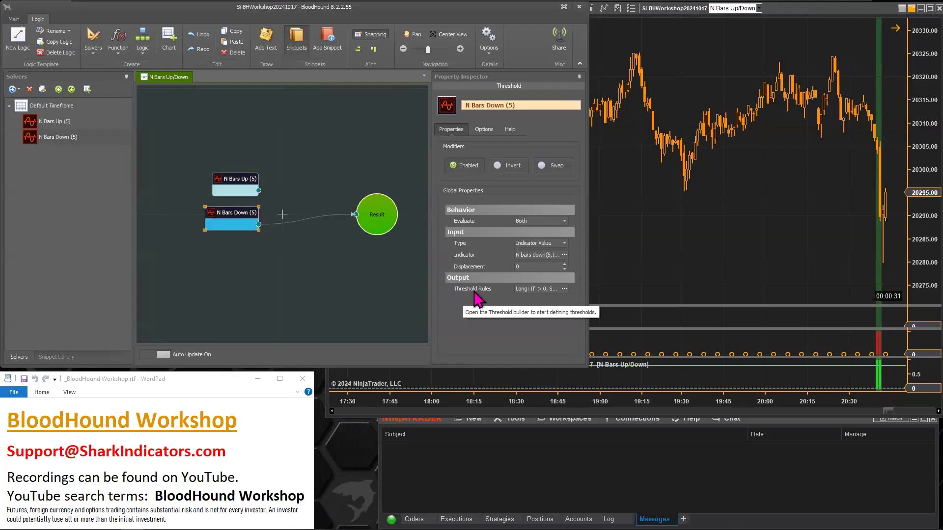
# In the N Bars Down (5) threshold rules, change the short condition to N bars down > 0 and apply it
pyautogui.click(564, 289)
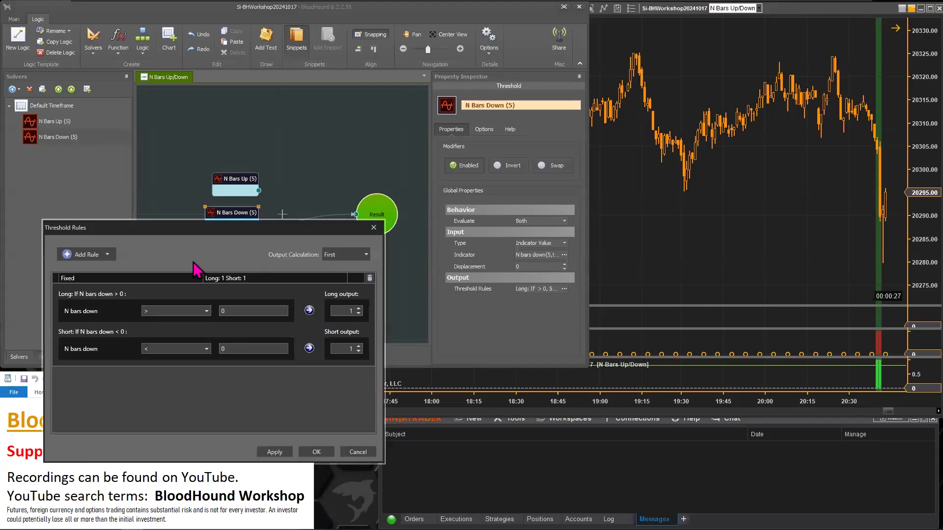
pyautogui.moveTo(185, 231); pyautogui.dragTo(160, 83)
pyautogui.click(43, 182)
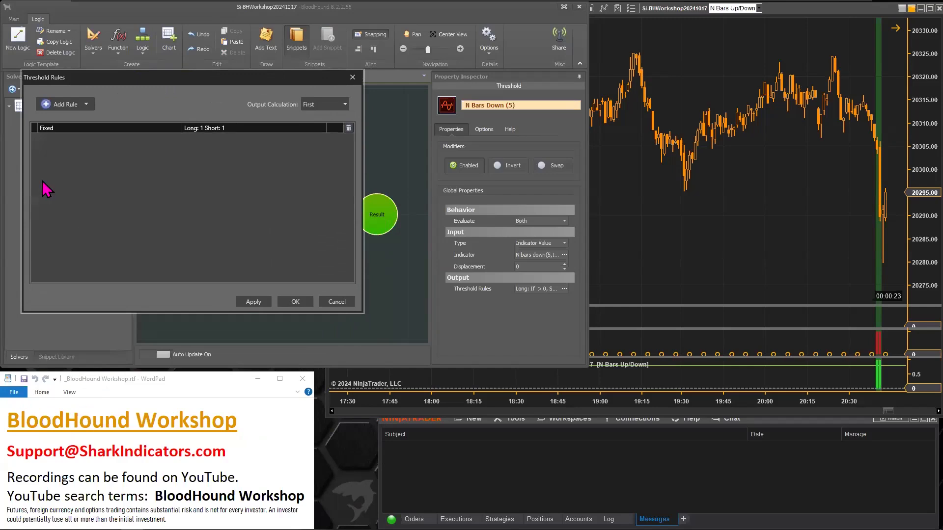
pyautogui.click(86, 129)
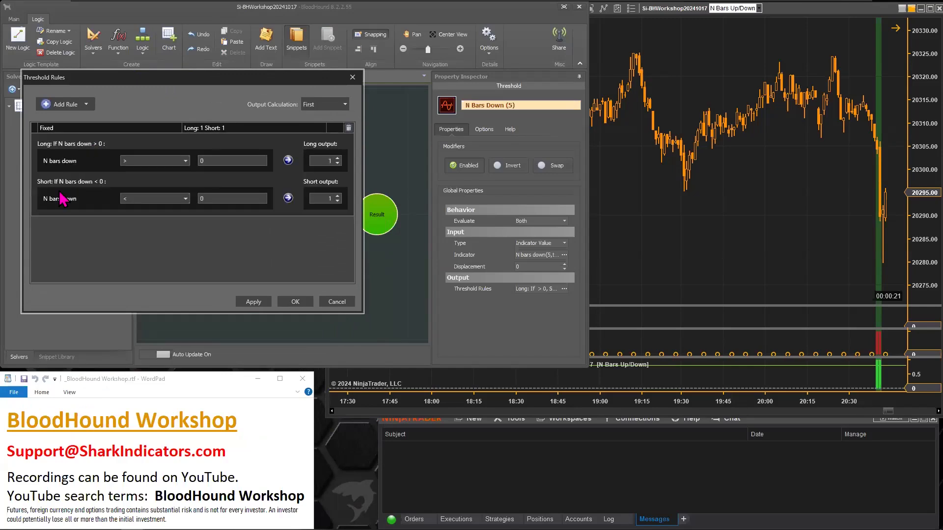
pyautogui.click(186, 199)
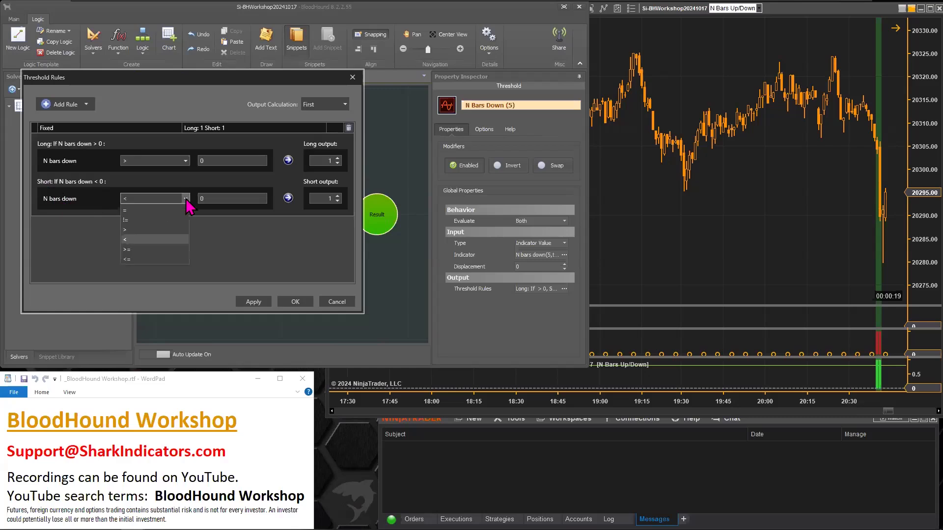
pyautogui.click(136, 230)
pyautogui.doubleClick(210, 198)
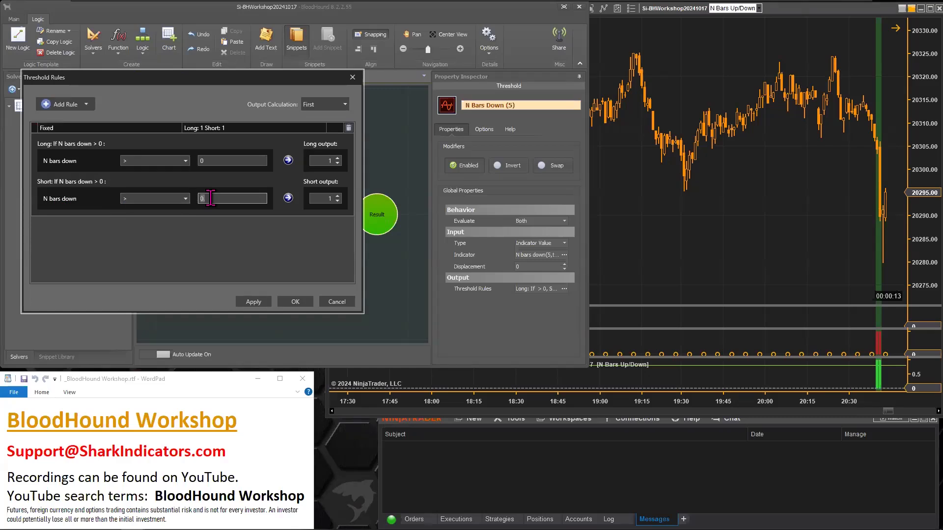
pyautogui.click(252, 309)
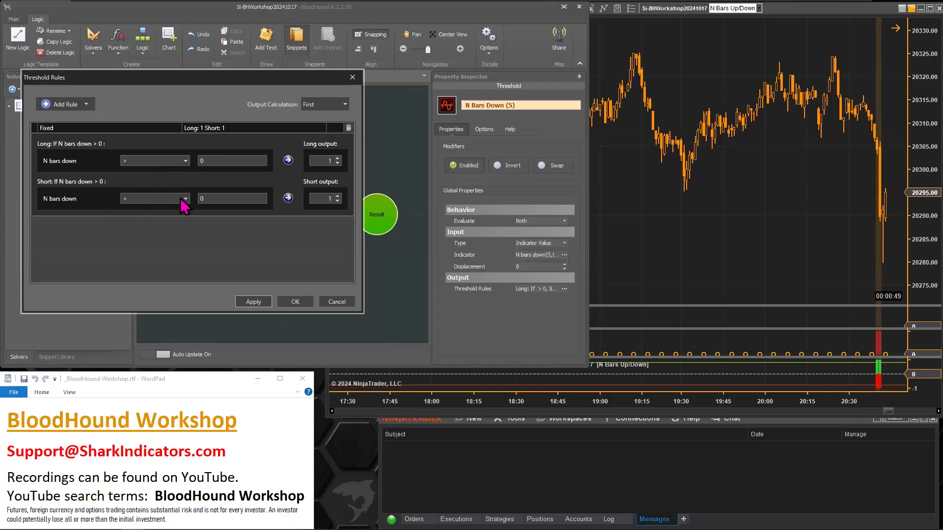
# Change the long condition to N bars down < 0, set the long output to 0 and accept the threshold rules
pyautogui.click(185, 161)
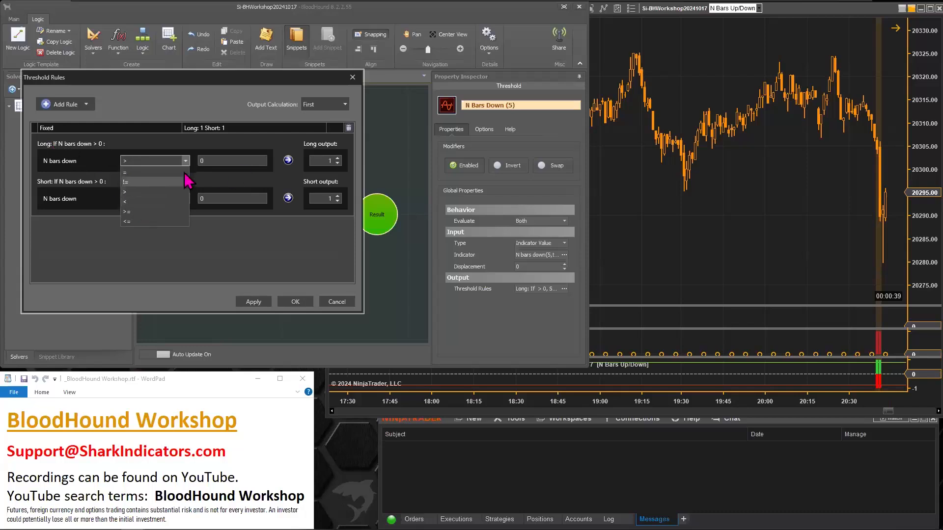
pyautogui.click(141, 201)
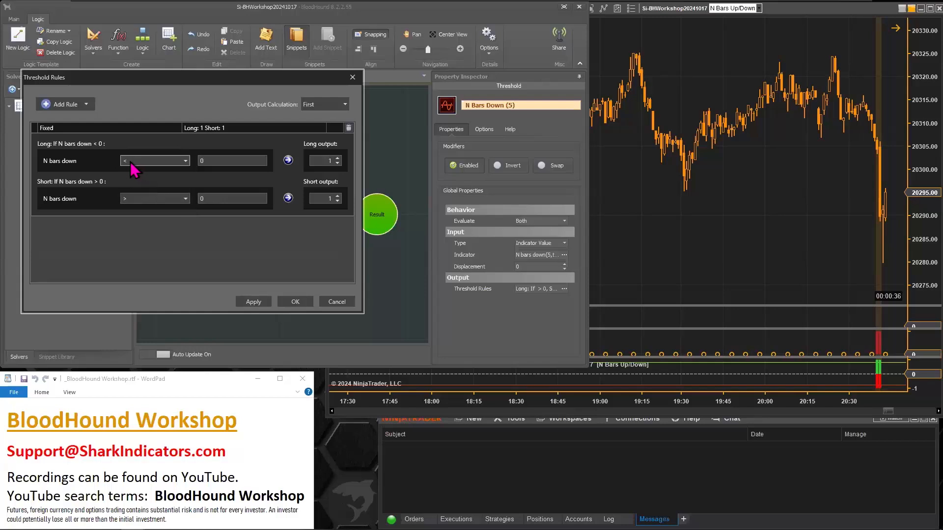
pyautogui.click(335, 159)
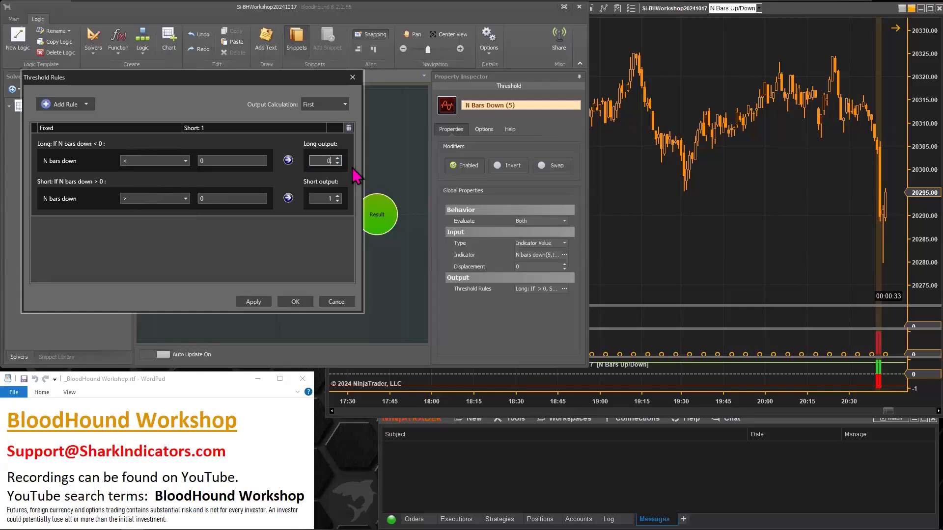
pyautogui.write('0.')
pyautogui.click(253, 302)
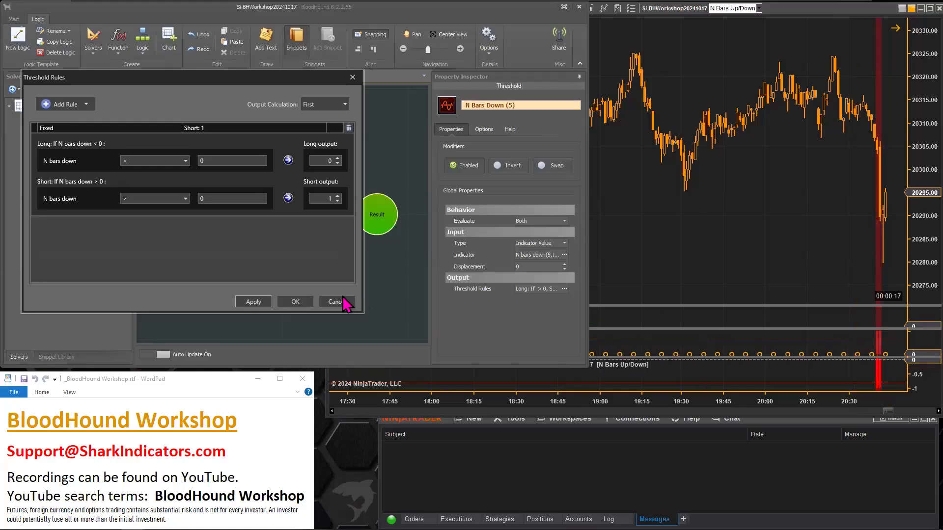
pyautogui.click(294, 302)
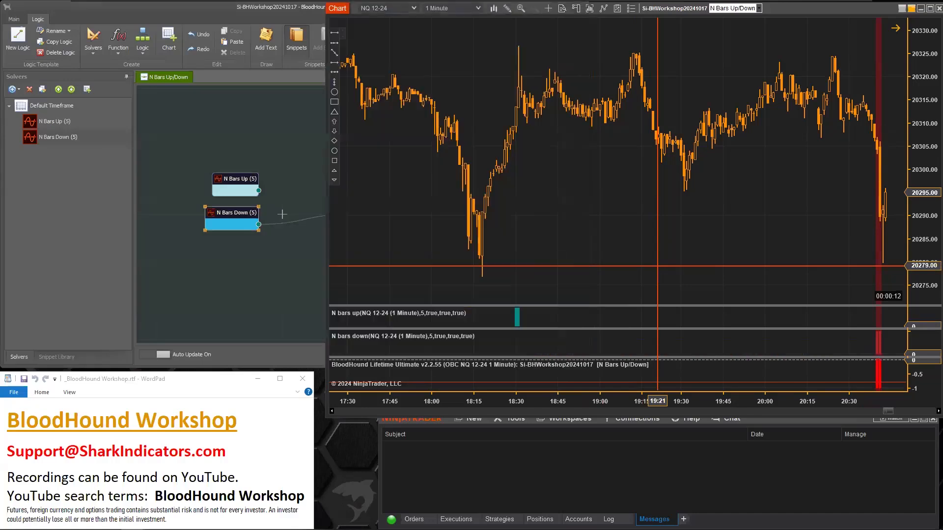
# Make the chart's N bars up panel slightly taller and move both solver nodes further away from the Result node
pyautogui.moveTo(569, 305); pyautogui.dragTo(625, 298)
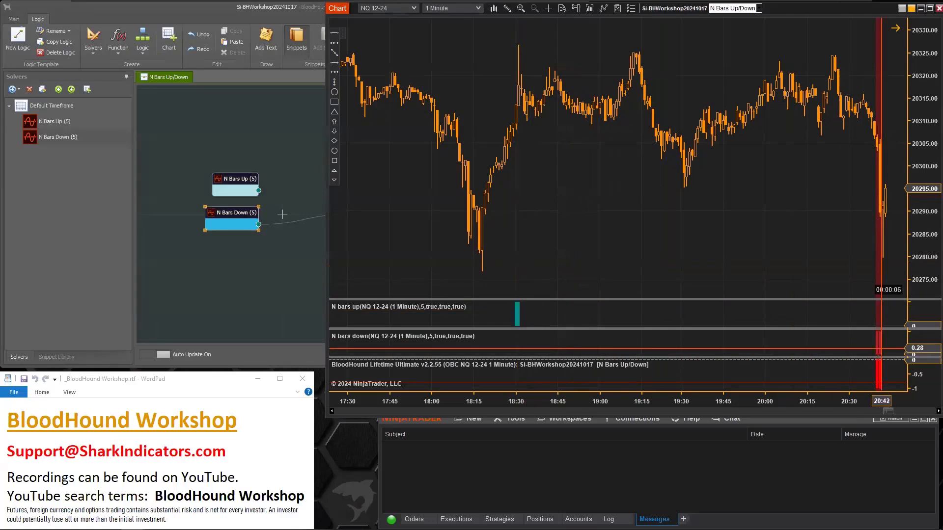
pyautogui.moveTo(258, 249); pyautogui.dragTo(224, 170)
pyautogui.moveTo(231, 178); pyautogui.dragTo(179, 175)
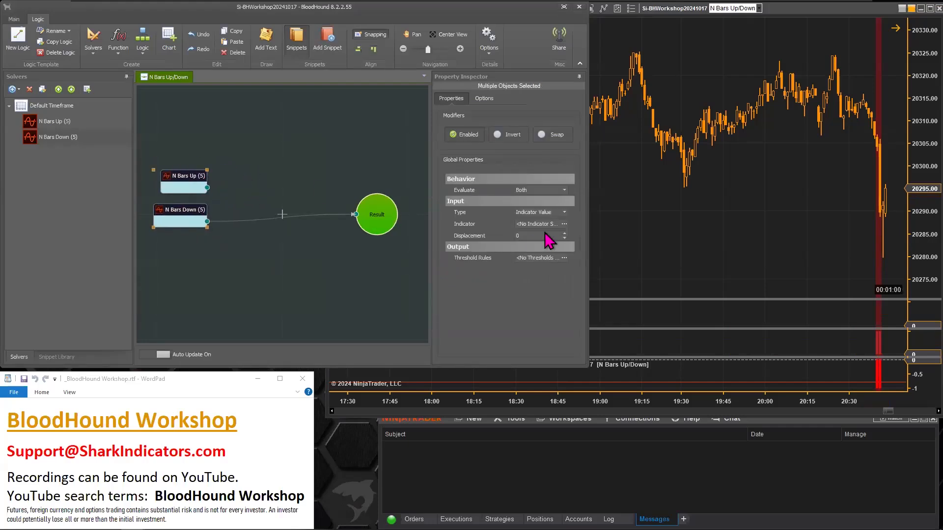
# Insert an Or (Max) node before Result and connect both N Bars Up (5) and N Bars Down (5) to its inputs
pyautogui.rightClick(237, 172)
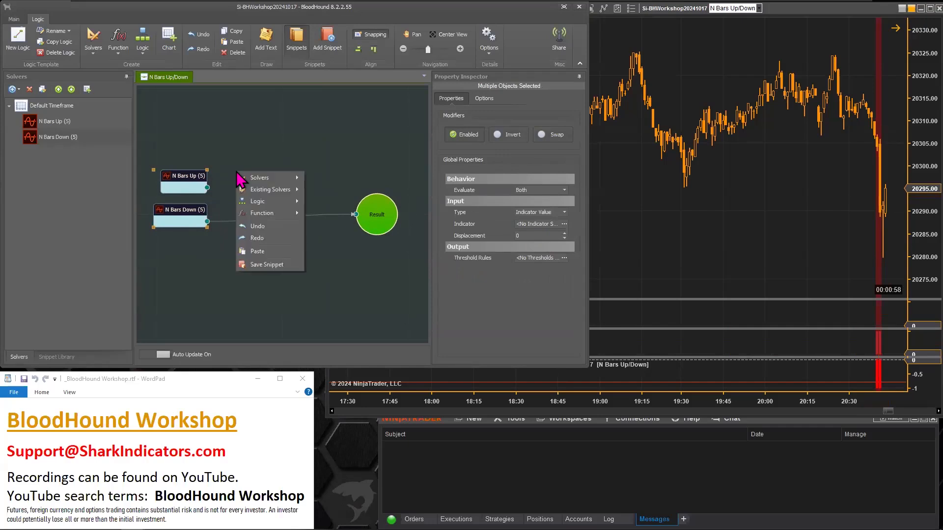
pyautogui.moveTo(280, 202)
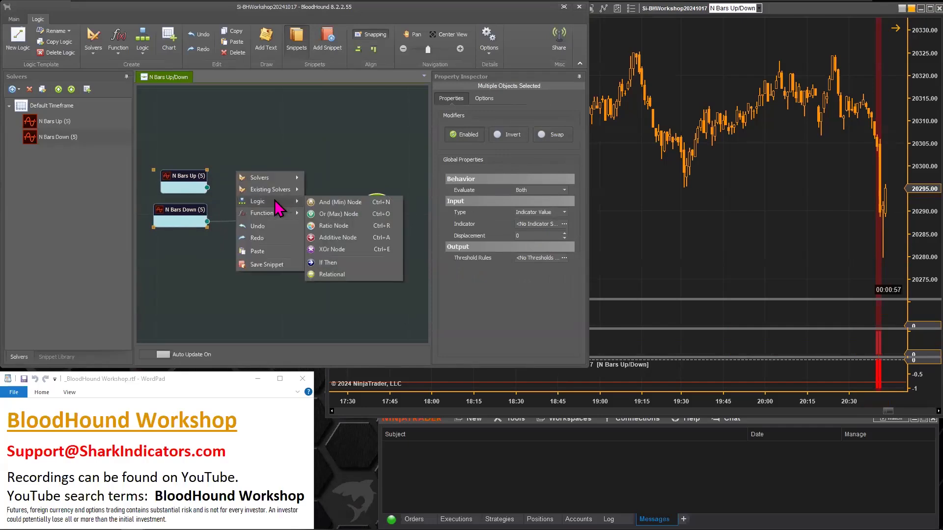
pyautogui.click(331, 216)
pyautogui.moveTo(208, 187); pyautogui.dragTo(242, 191)
pyautogui.moveTo(207, 221); pyautogui.dragTo(225, 204)
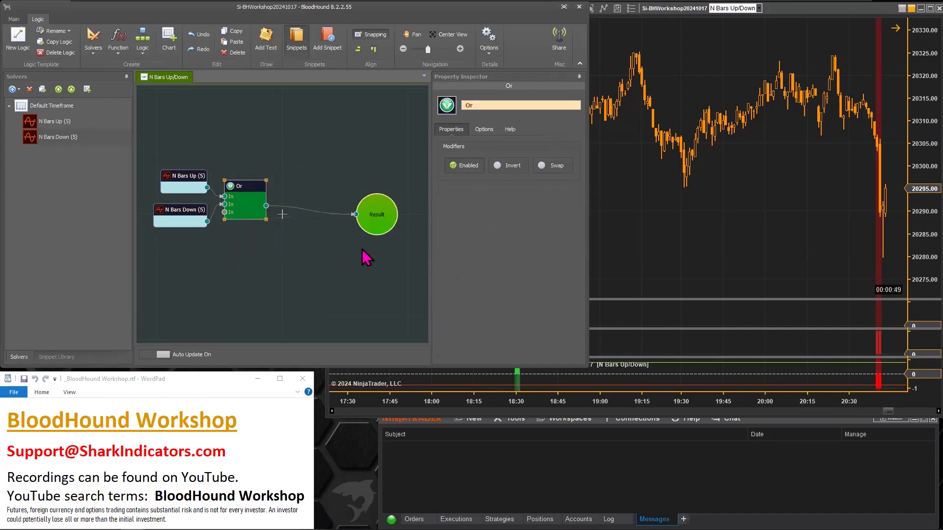
# Examine the chart from 17:30 through 10:00 the following morning, comparing the long and short signals with both N bars plots
pyautogui.click(651, 274)
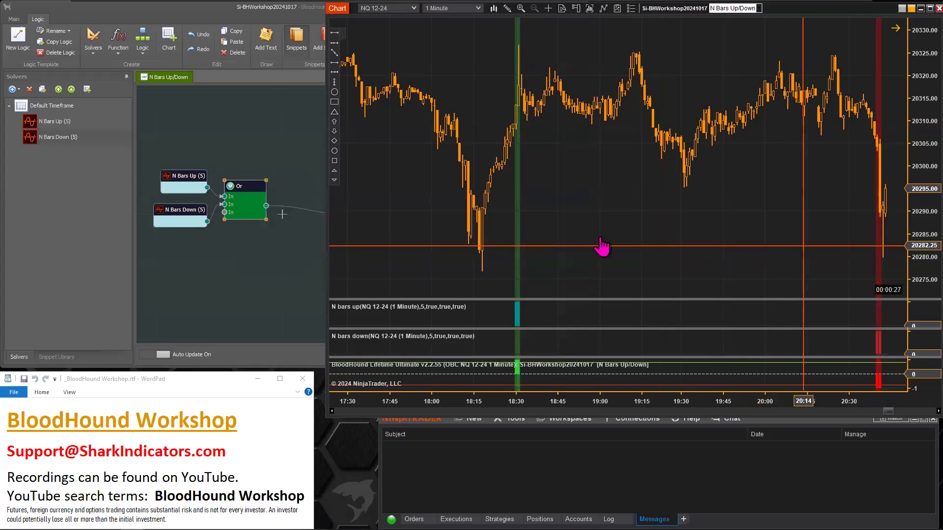
pyautogui.scroll(-10, 676, 246)
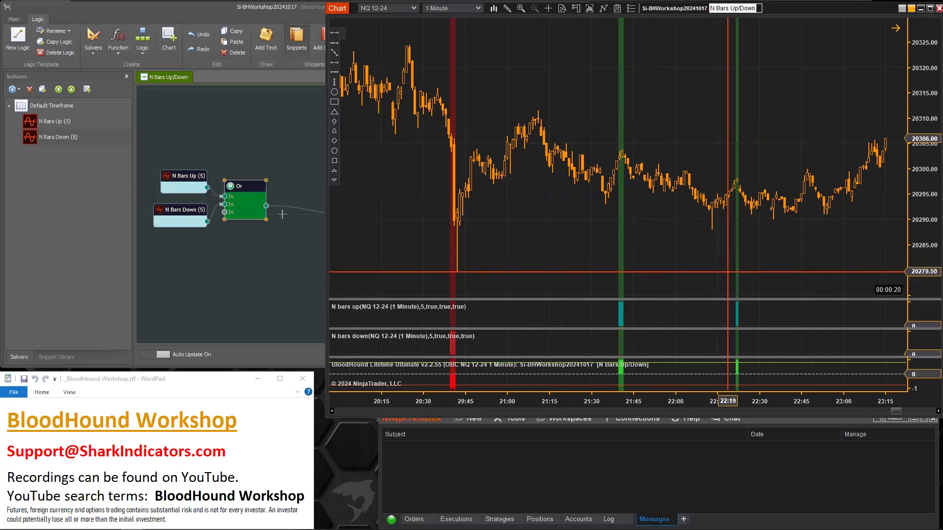
pyautogui.scroll(-10, 748, 265)
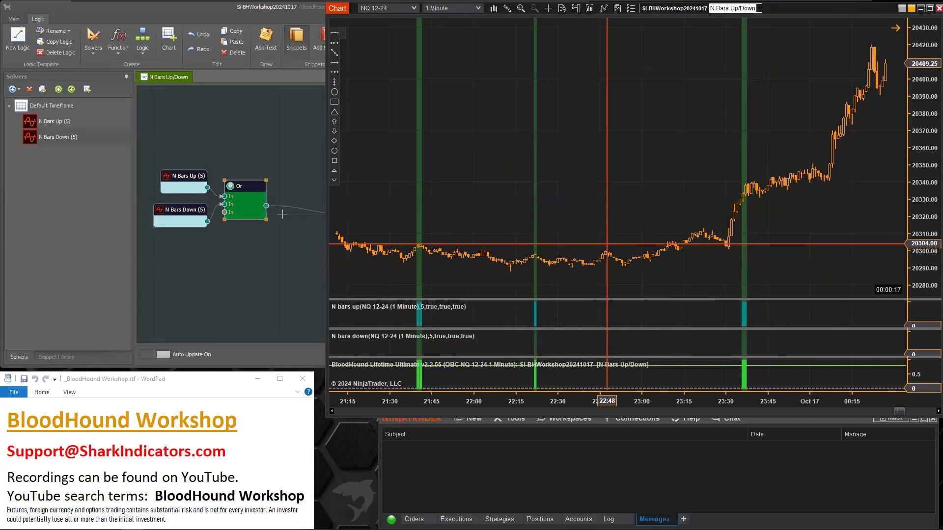
pyautogui.scroll(-20, 612, 245)
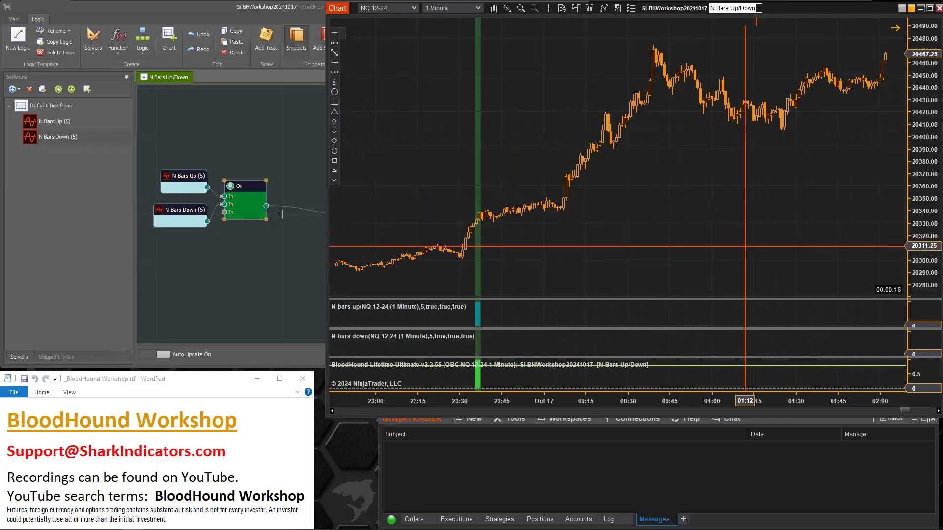
pyautogui.scroll(-18, 442, 236)
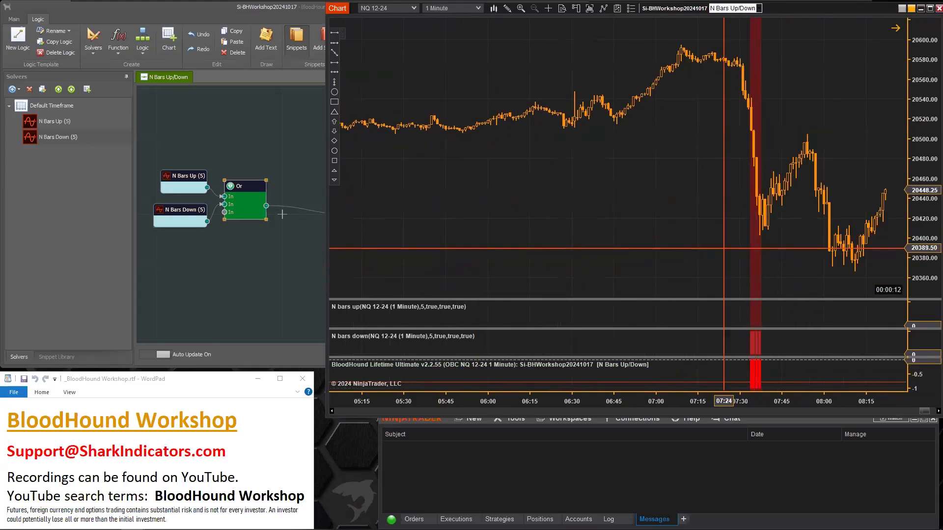
pyautogui.scroll(-12, 535, 246)
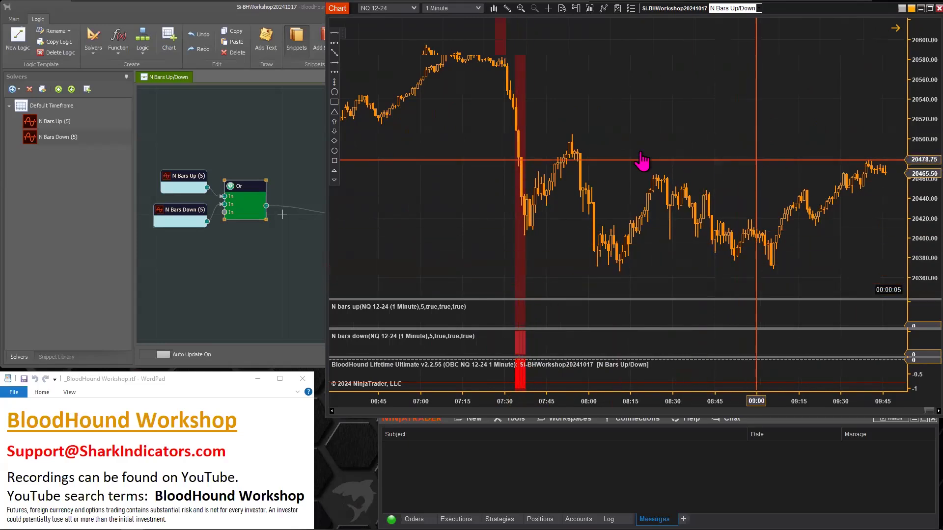
pyautogui.scroll(-10, 744, 221)
pyautogui.moveTo(641, 240); pyautogui.dragTo(785, 251)
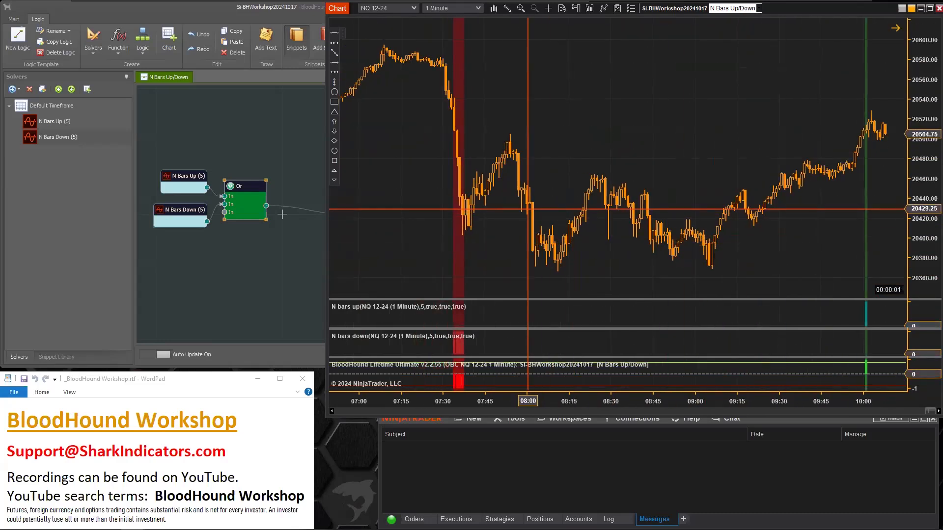
# Narrow the Solvers pane to give the logic canvas more room
pyautogui.moveTo(133, 248); pyautogui.dragTo(108, 245)
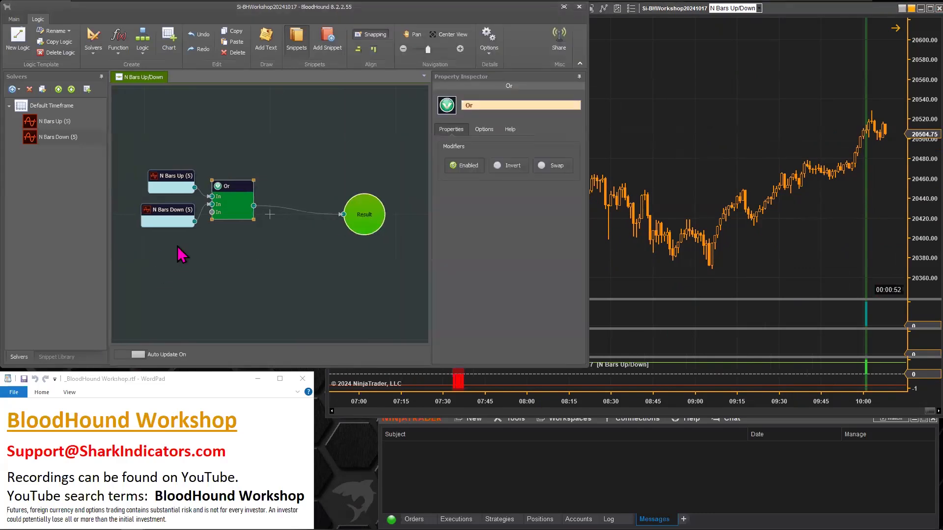
# Select the Or node with both of its solver nodes and move the group higher on the logic canvas
pyautogui.moveTo(227, 234); pyautogui.dragTo(166, 182)
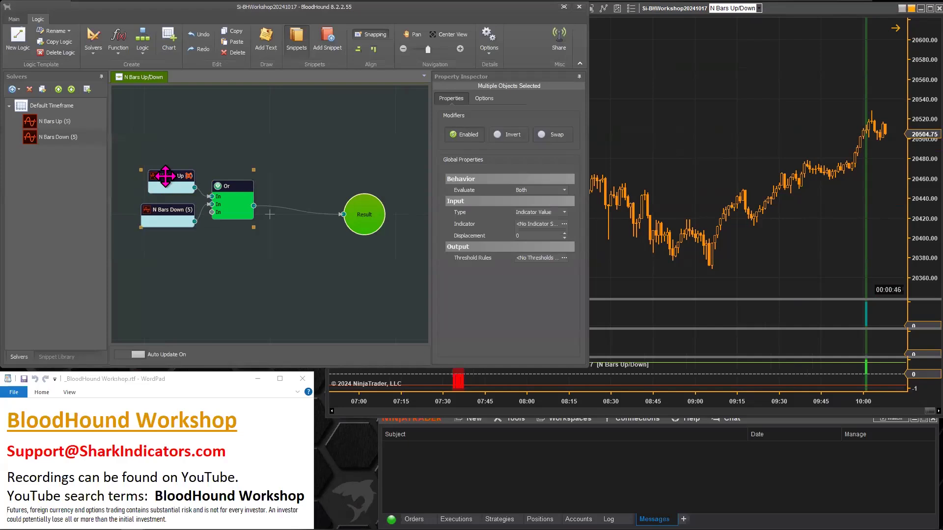
pyautogui.moveTo(165, 176); pyautogui.dragTo(165, 174)
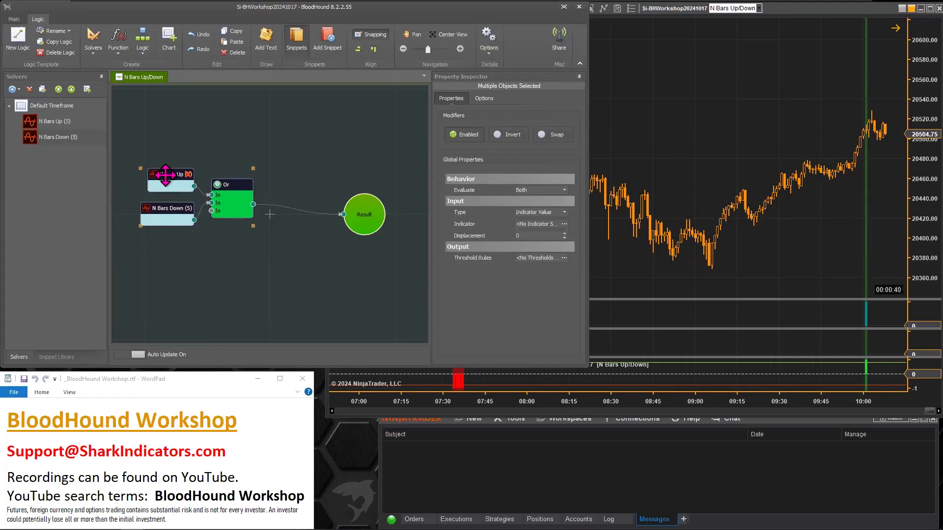
pyautogui.moveTo(166, 174); pyautogui.dragTo(171, 144)
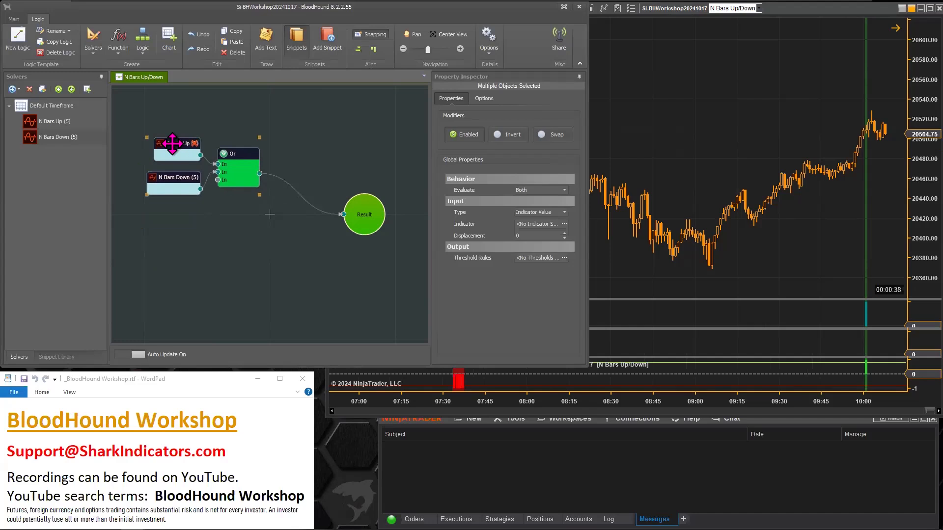
# Rename the Or node that combines both N Bars solvers as "With Trend"
pyautogui.click(712, 253)
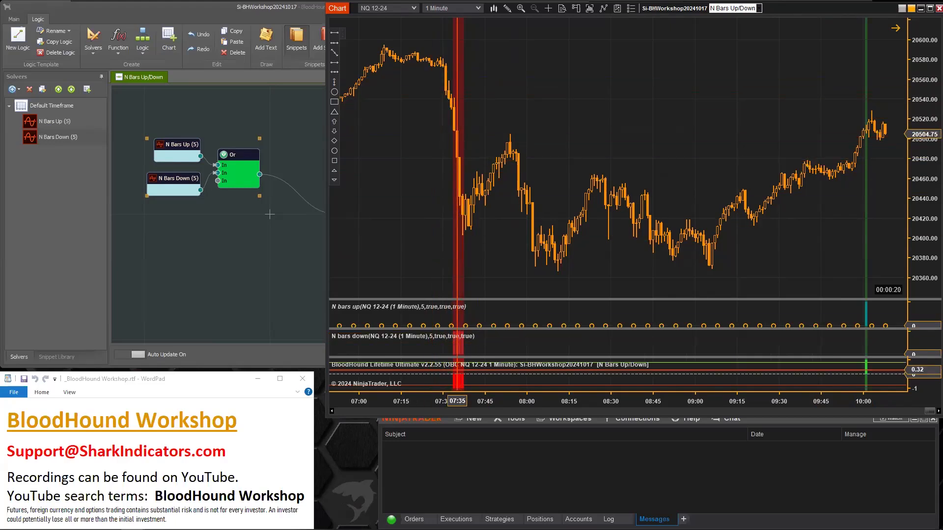
pyautogui.click(457, 382)
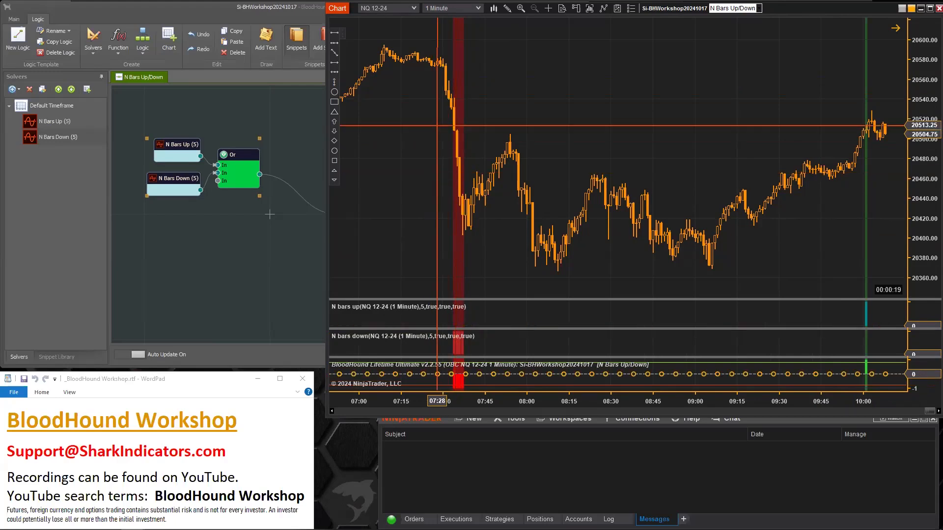
pyautogui.click(244, 167)
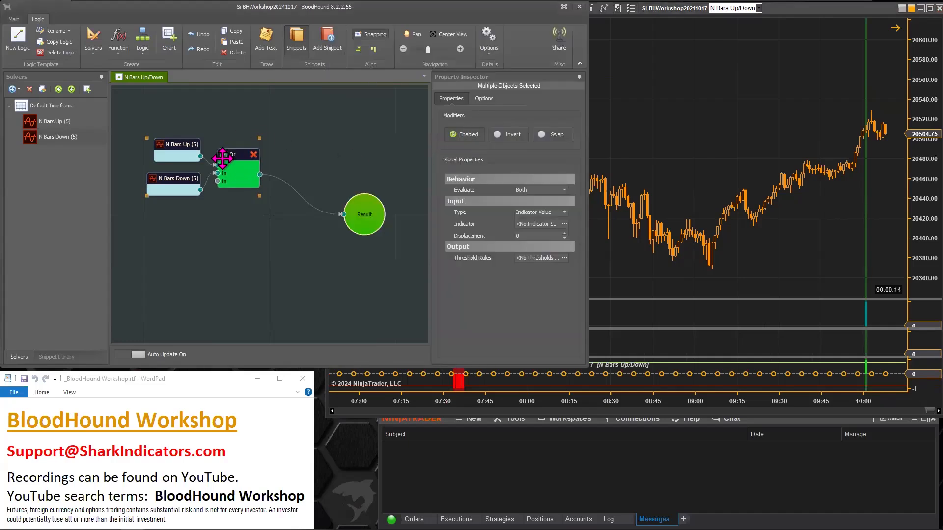
pyautogui.click(334, 140)
pyautogui.click(238, 153)
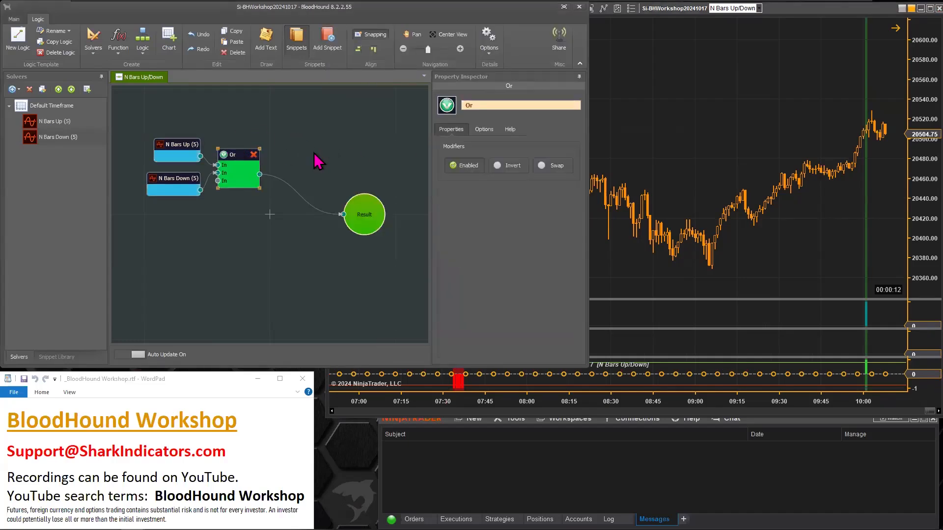
pyautogui.moveTo(480, 105); pyautogui.dragTo(448, 105)
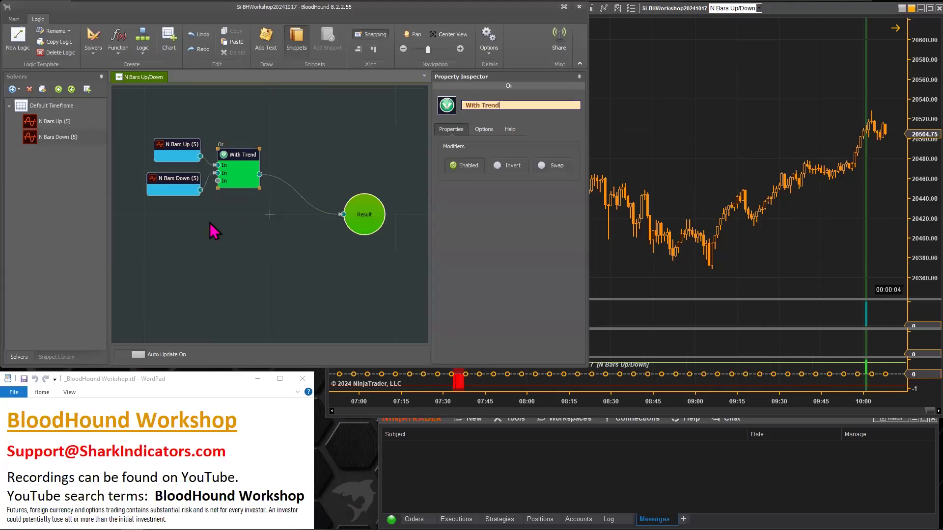
pyautogui.click(196, 237)
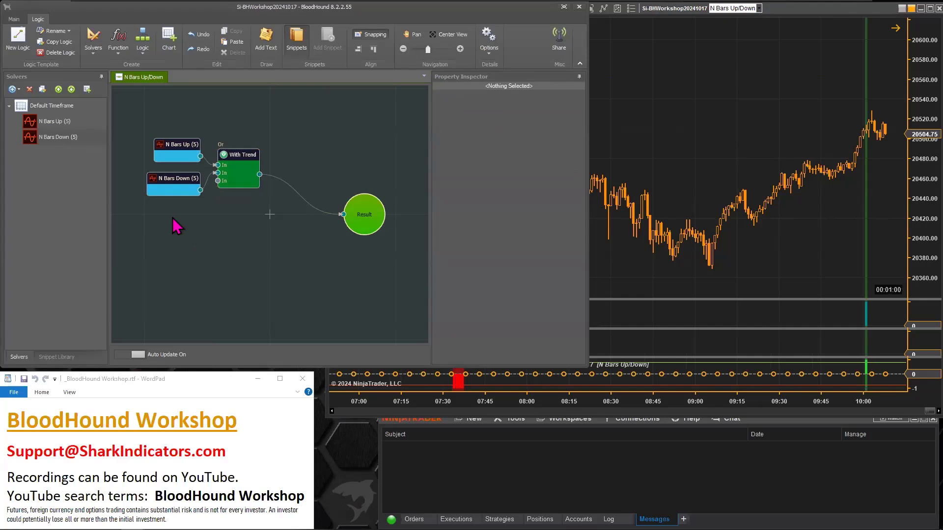
# Paste a copy of the Or node and its two solvers below With Trend, and connect the copied Or to Result
pyautogui.click(605, 174)
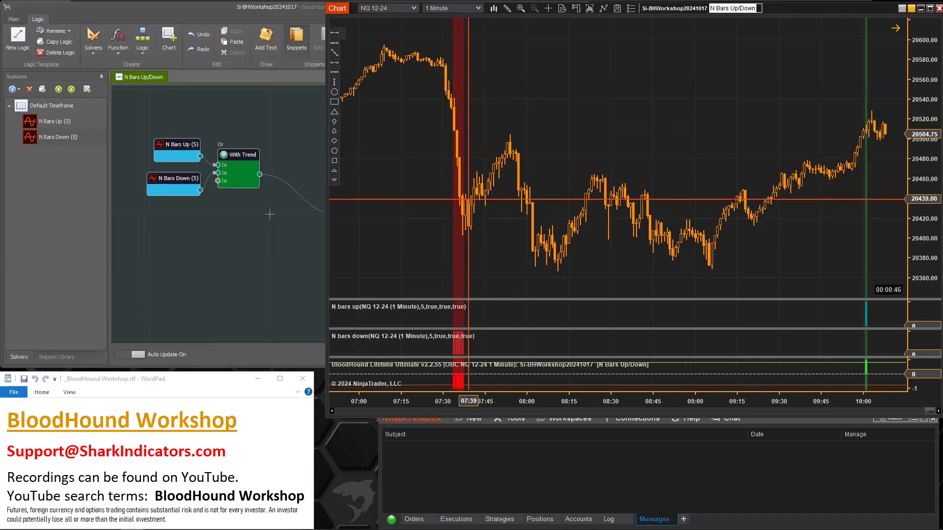
pyautogui.click(191, 226)
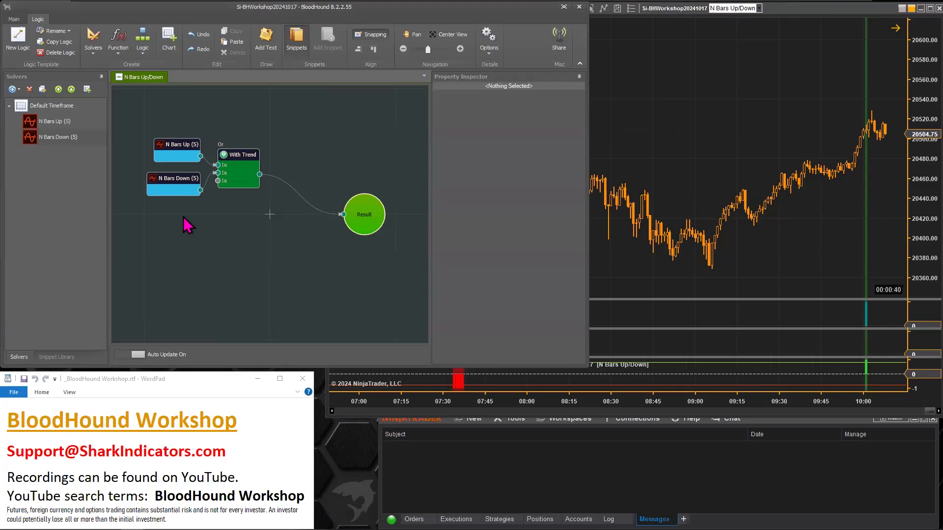
pyautogui.hotkey('ctrl', 'v')
pyautogui.click(236, 224)
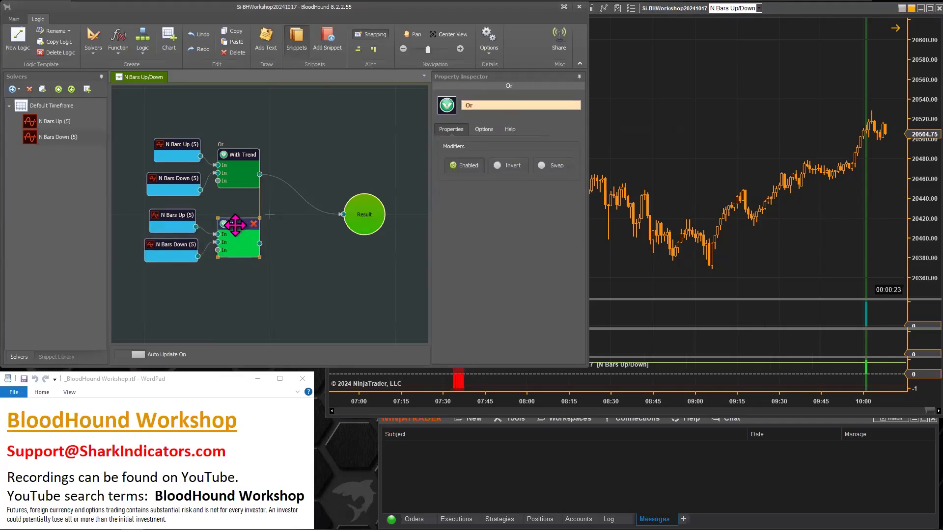
pyautogui.moveTo(259, 244); pyautogui.dragTo(348, 221)
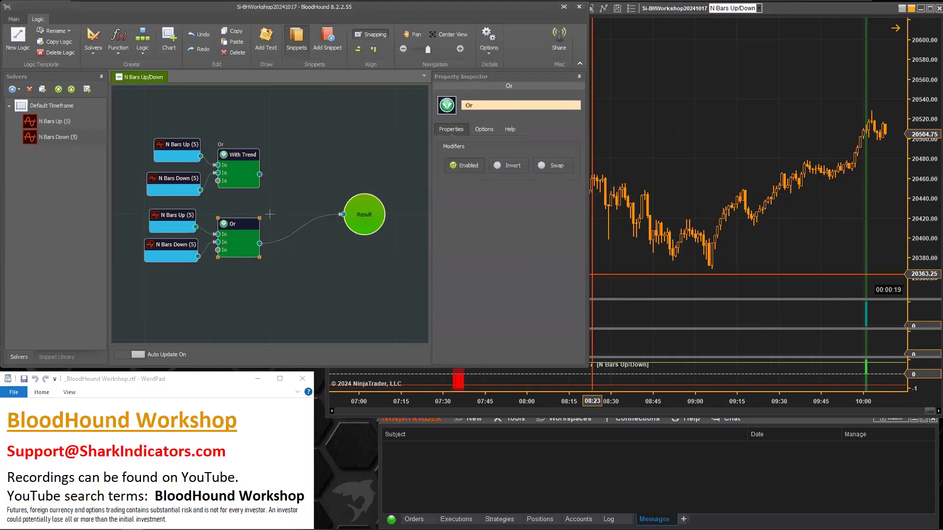
# Review the threshold rules of the copied N Bars Up (5) solver, including the comparison operators available for its long condition
pyautogui.click(612, 271)
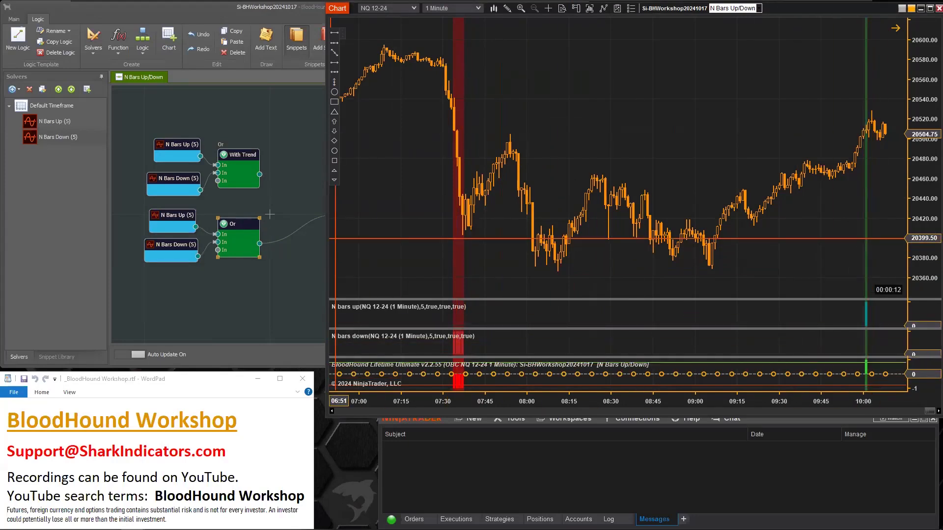
pyautogui.click(233, 224)
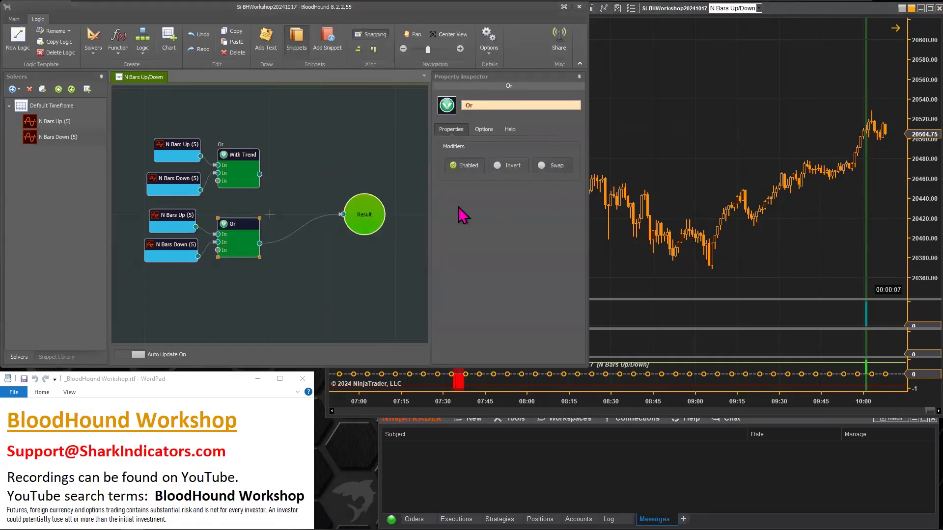
pyautogui.moveTo(232, 239); pyautogui.dragTo(243, 225)
pyautogui.click(166, 220)
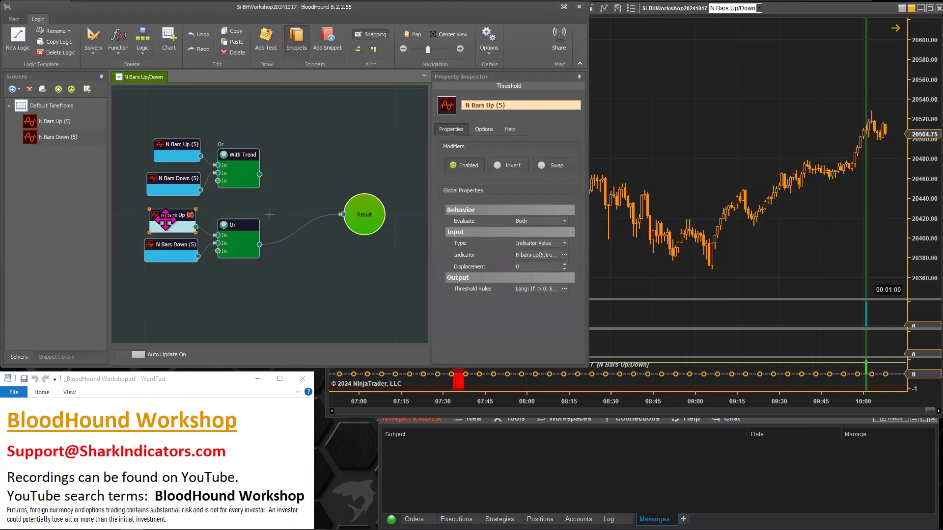
pyautogui.click(480, 289)
pyautogui.click(545, 289)
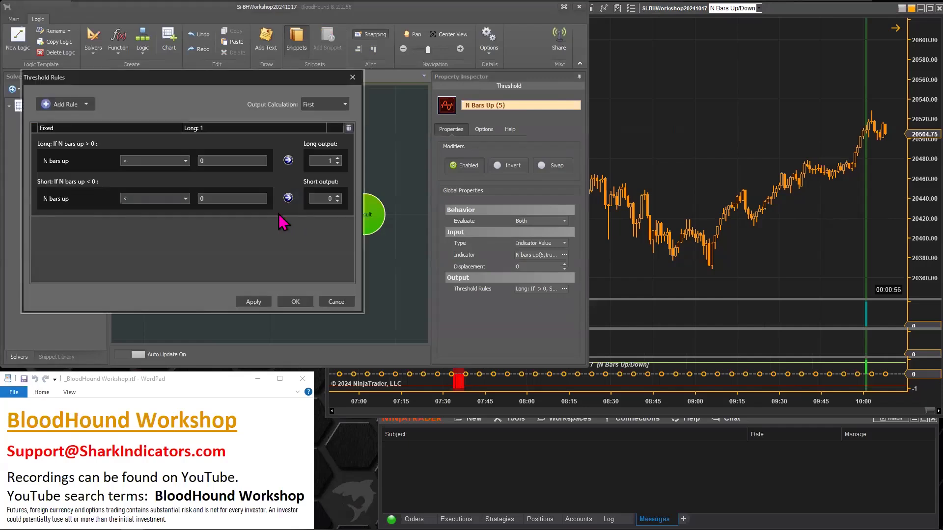
pyautogui.click(141, 162)
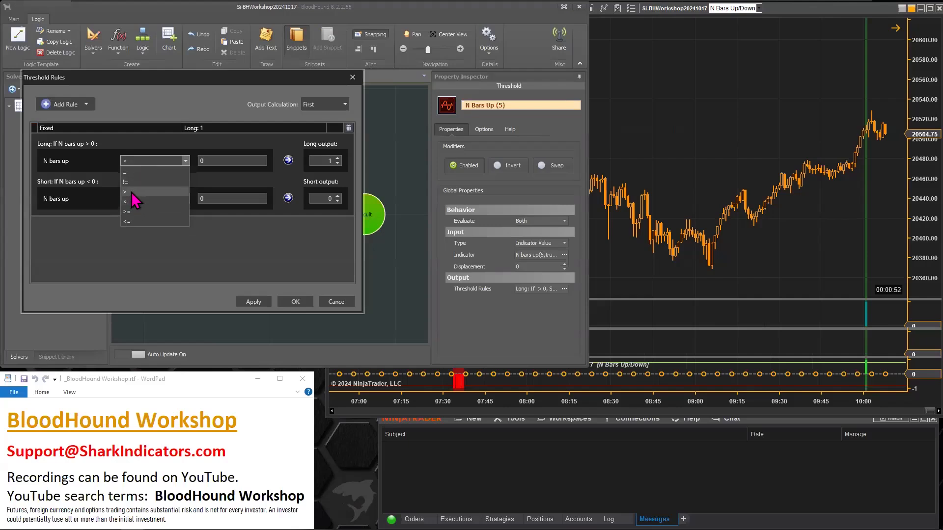
pyautogui.click(192, 252)
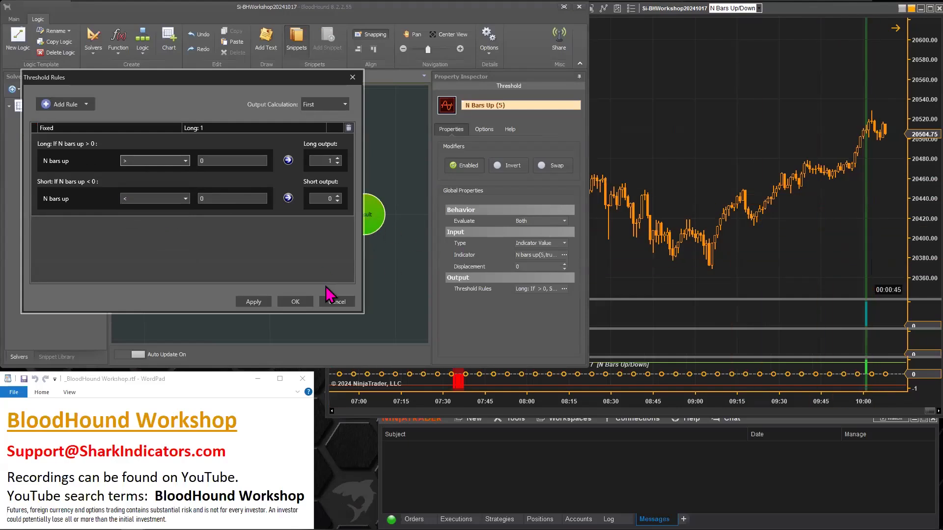
pyautogui.click(337, 302)
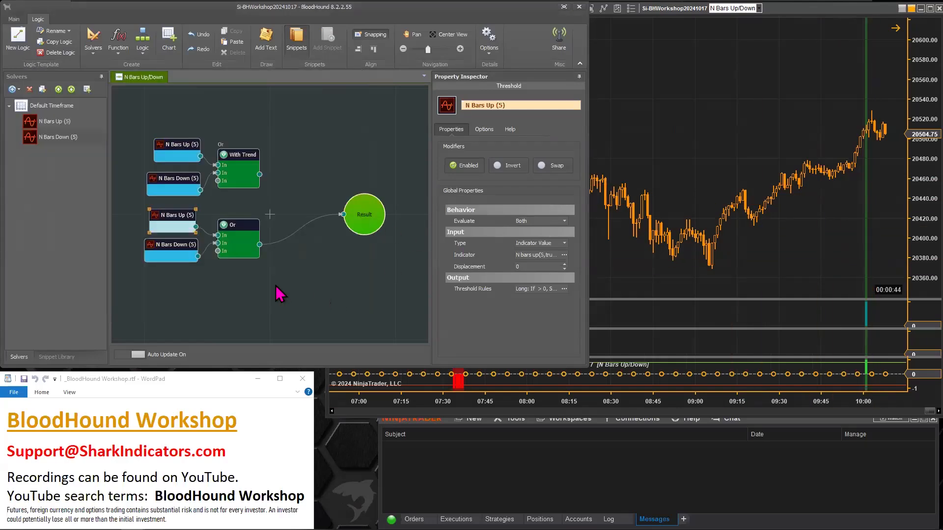
# Swap the copied Or node's long and short outputs, rename it "Counter Trend" and align it under With Trend
pyautogui.click(231, 226)
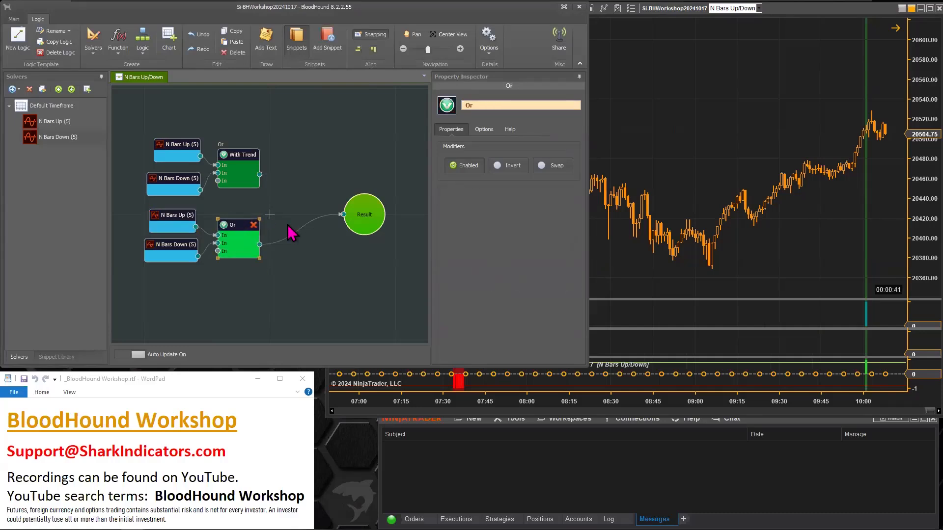
pyautogui.moveTo(240, 224); pyautogui.dragTo(240, 224)
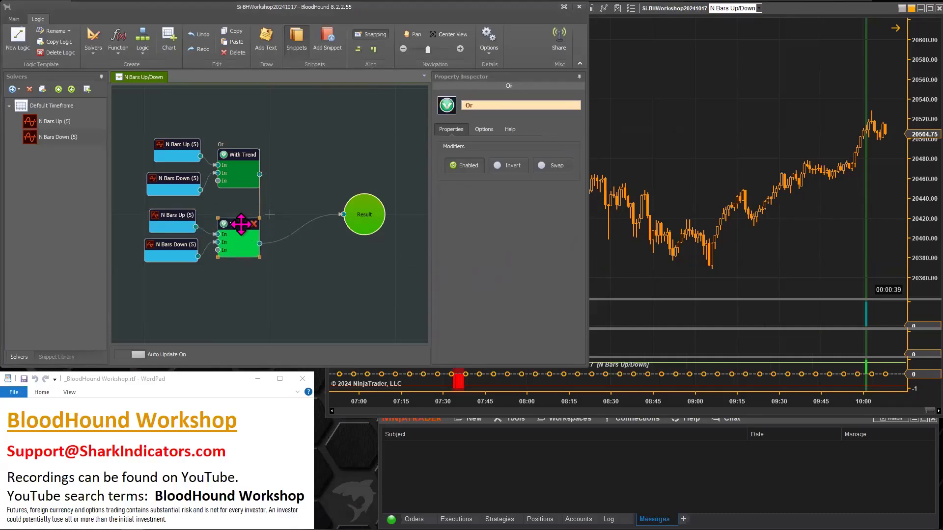
pyautogui.click(555, 167)
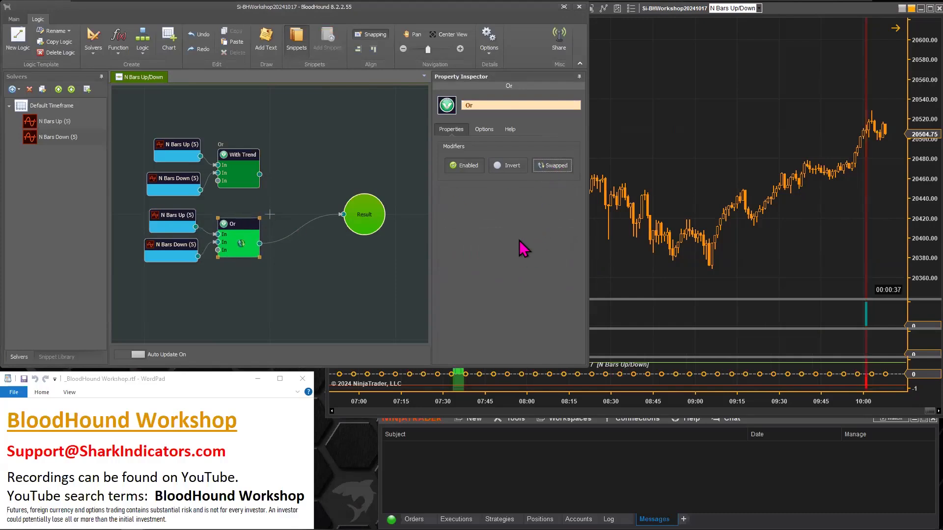
pyautogui.doubleClick(467, 105)
pyautogui.write('Counter Trend')
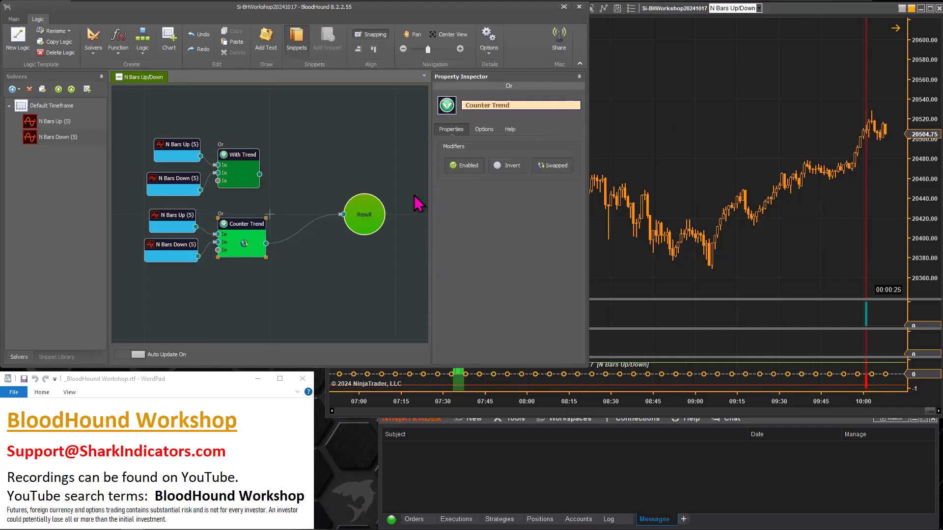
pyautogui.moveTo(246, 222); pyautogui.dragTo(241, 222)
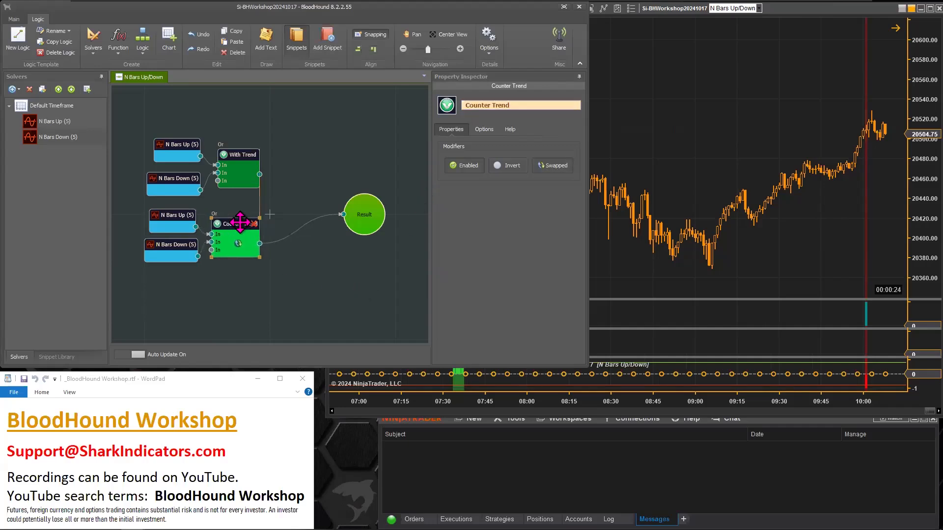
# Compare the swapped signals on the chart with the N bars down plot around 07:35 and the N bars up plot around 10:00
pyautogui.click(677, 276)
pyautogui.click(461, 342)
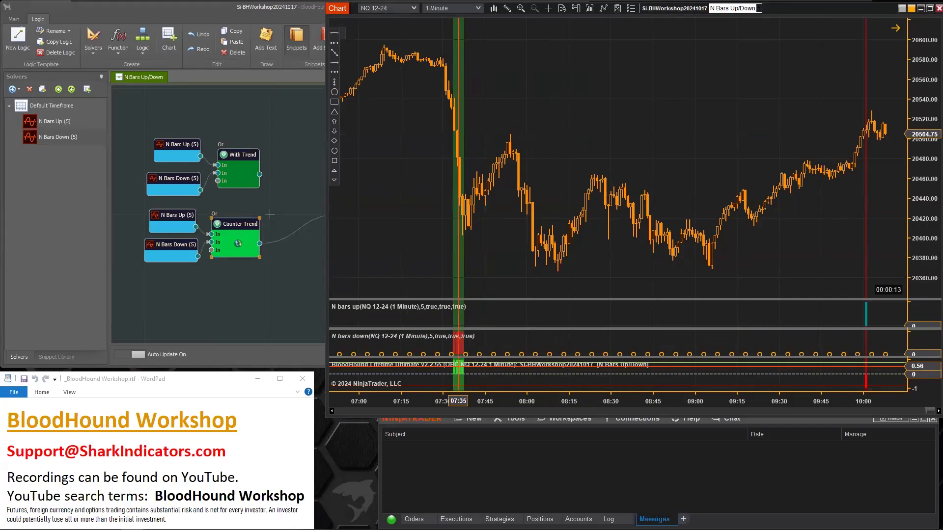
pyautogui.click(866, 315)
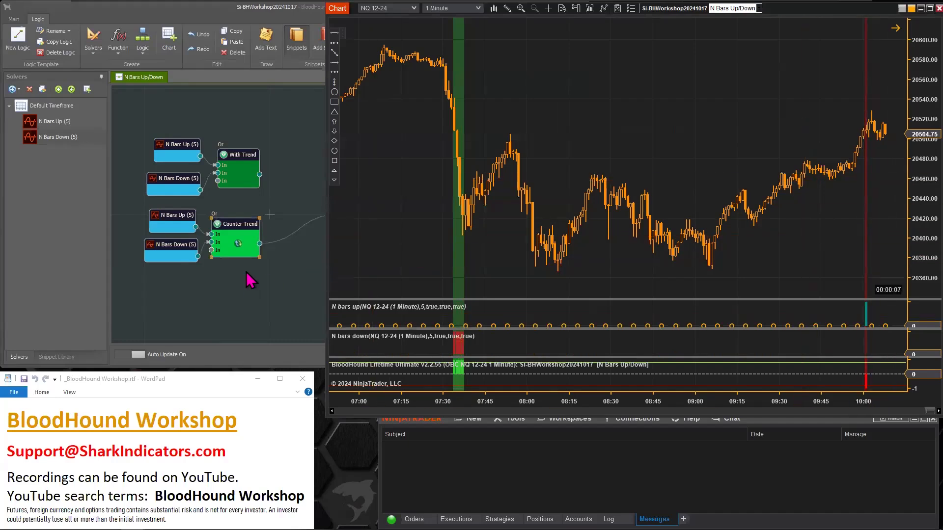
# Shift both logic groups slightly lower and farther from Result, and connect With Trend to Result in place of Counter Trend
pyautogui.click(174, 180)
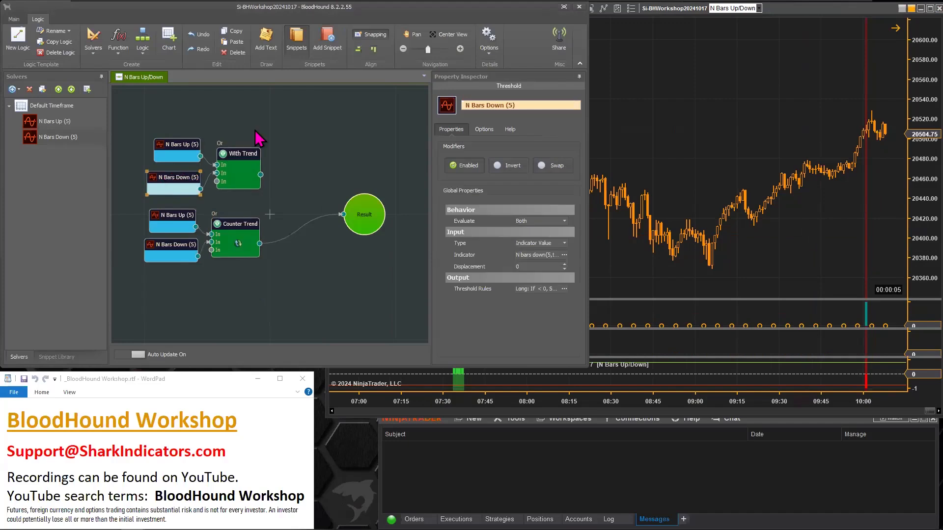
pyautogui.moveTo(259, 123); pyautogui.dragTo(146, 268)
pyautogui.moveTo(230, 229)
pyautogui.mouseDown()
pyautogui.moveTo(221, 241)
pyautogui.moveTo(227, 235)
pyautogui.mouseUp()
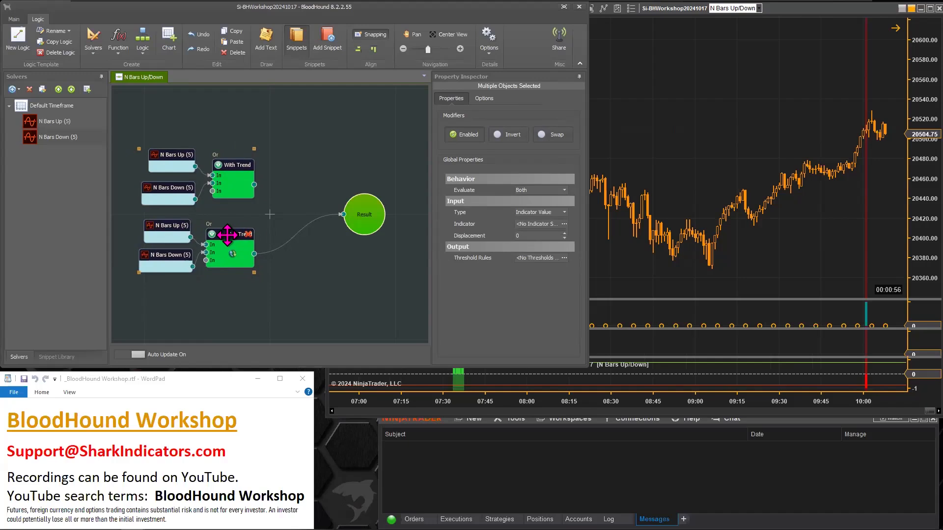
pyautogui.click(342, 280)
pyautogui.moveTo(359, 220); pyautogui.dragTo(364, 220)
pyautogui.moveTo(254, 185); pyautogui.dragTo(348, 214)
pyautogui.click(303, 317)
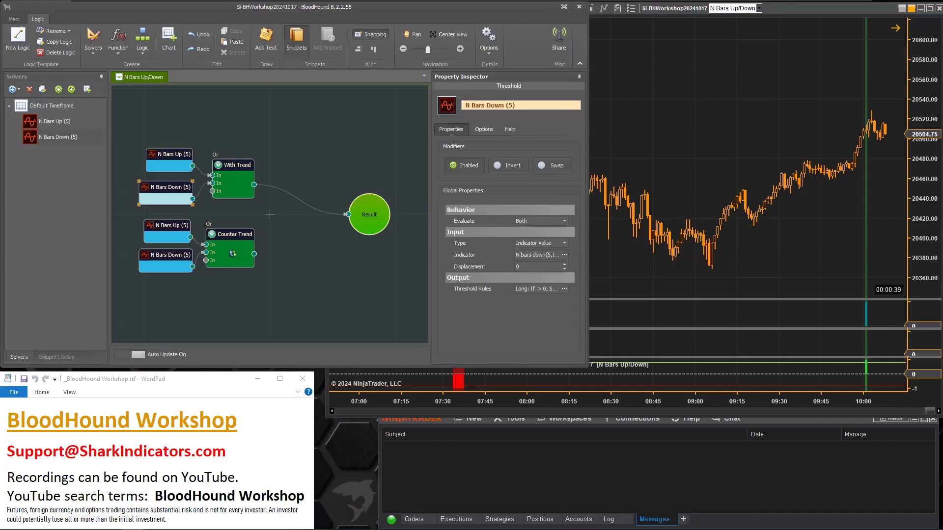
# Examine the chart from 06:30 to 08:00, checking the N bars down plot and short signals around 07:33 to 07:36
pyautogui.click(626, 286)
pyautogui.moveTo(626, 284); pyautogui.dragTo(849, 274)
pyautogui.moveTo(636, 260); pyautogui.dragTo(751, 260)
pyautogui.moveTo(825, 401); pyautogui.dragTo(672, 397)
pyautogui.moveTo(614, 376); pyautogui.dragTo(609, 375)
pyautogui.moveTo(645, 259); pyautogui.dragTo(683, 259)
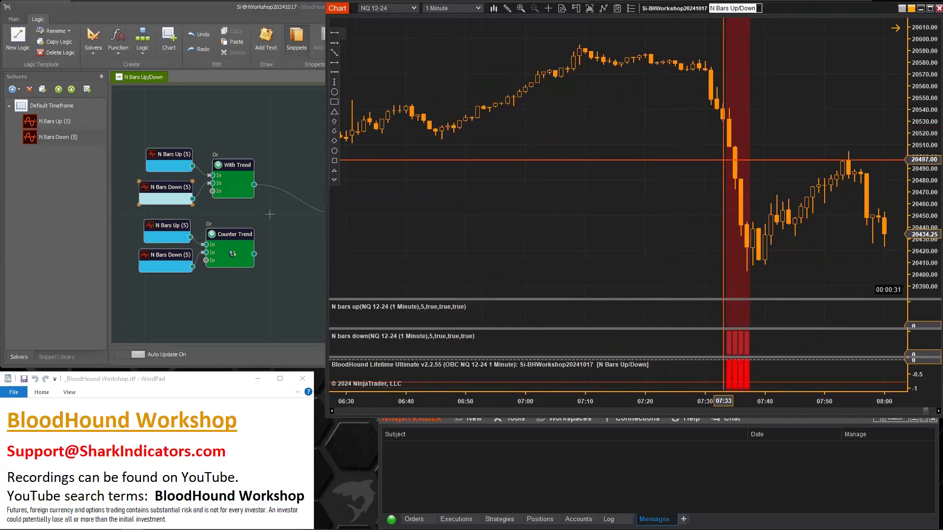
pyautogui.click(738, 347)
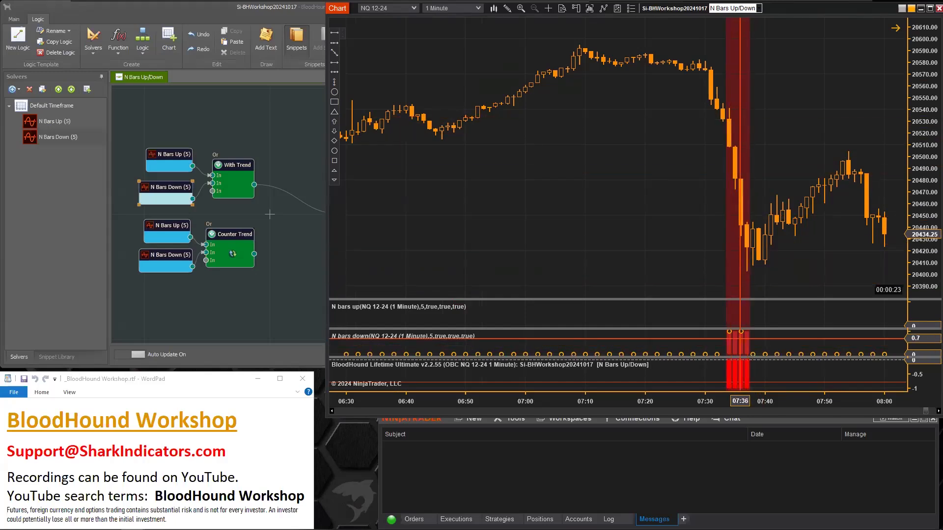
# Check the N bars down indicator's parameters and its Trigger plot settings, leaving them as they are
pyautogui.doubleClick(741, 352)
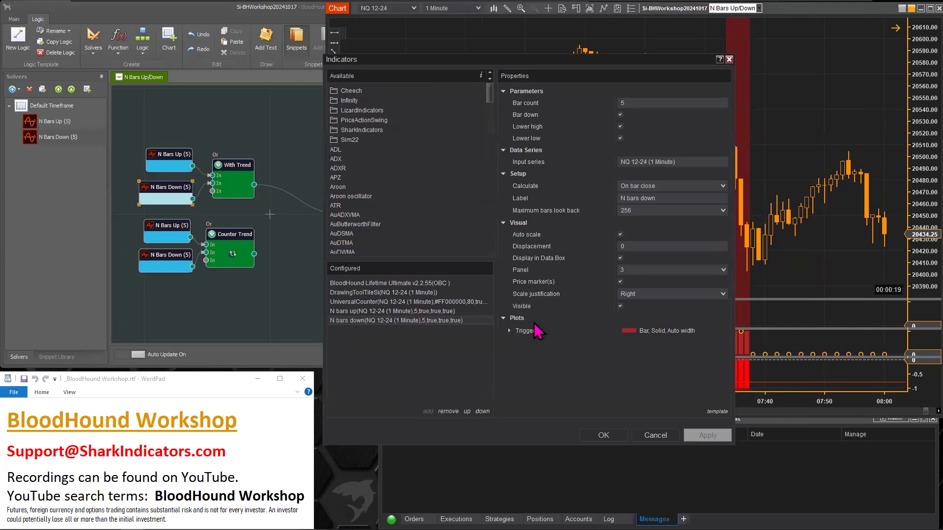
pyautogui.click(524, 330)
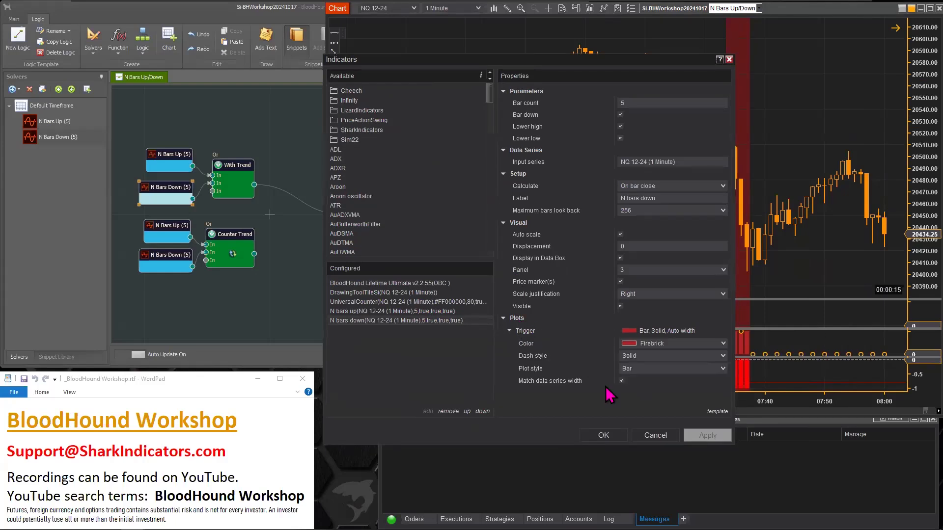
pyautogui.click(645, 436)
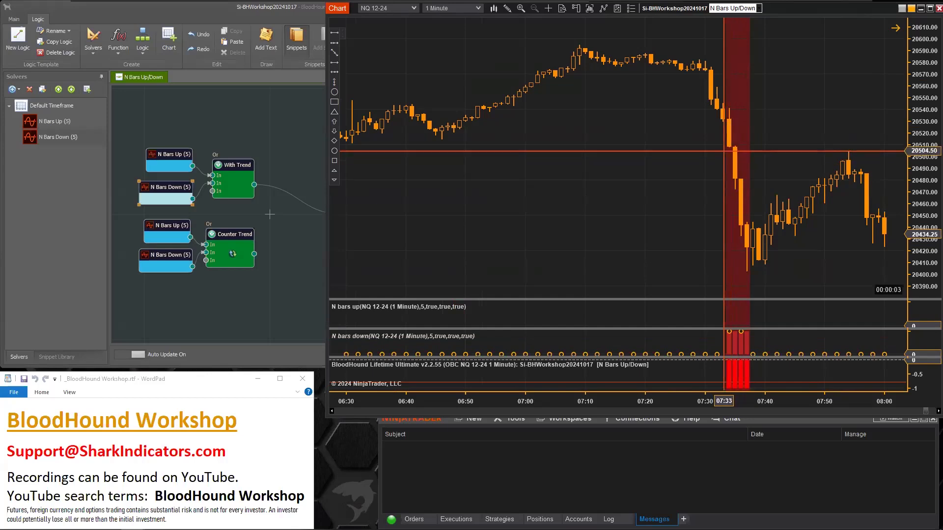
# Build a third group with N Bars Up and N Bars Down feeding a new Or node, and connect it to Result in place of With Trend
pyautogui.click(181, 119)
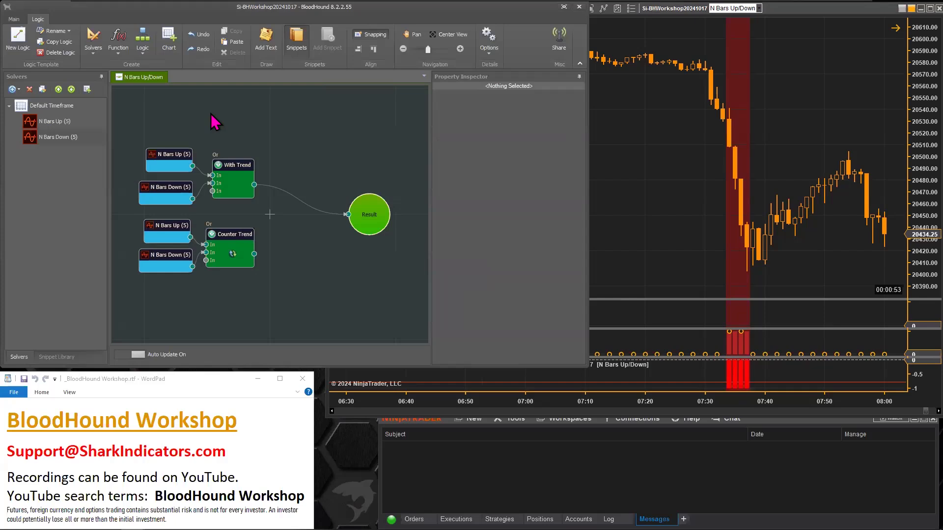
pyautogui.click(234, 165)
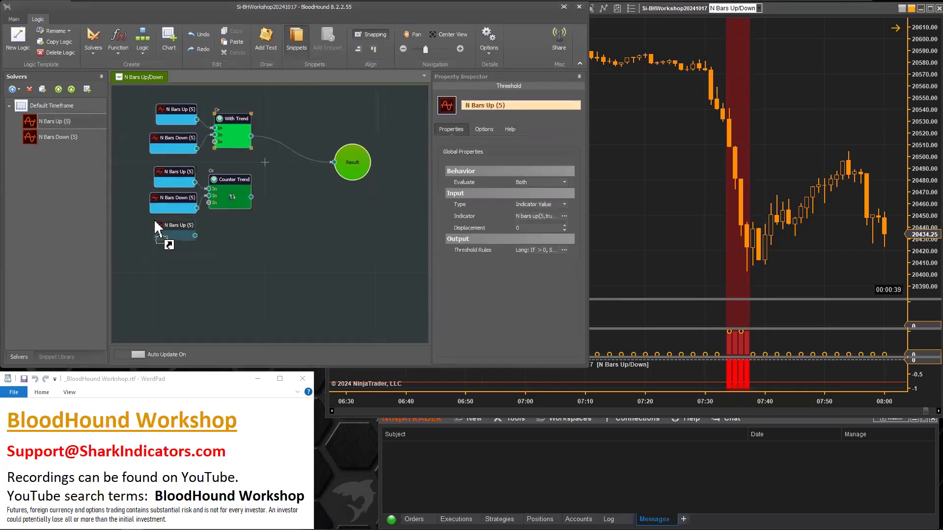
pyautogui.moveTo(49, 137); pyautogui.dragTo(211, 255)
pyautogui.rightClick(211, 232)
pyautogui.click(295, 253)
pyautogui.moveTo(229, 239); pyautogui.dragTo(334, 163)
pyautogui.moveTo(353, 162); pyautogui.dragTo(351, 197)
# Invert the new Or node's output and shift its whole group slightly lower, away from the Counter Trend group
pyautogui.click(233, 242)
pyautogui.click(509, 166)
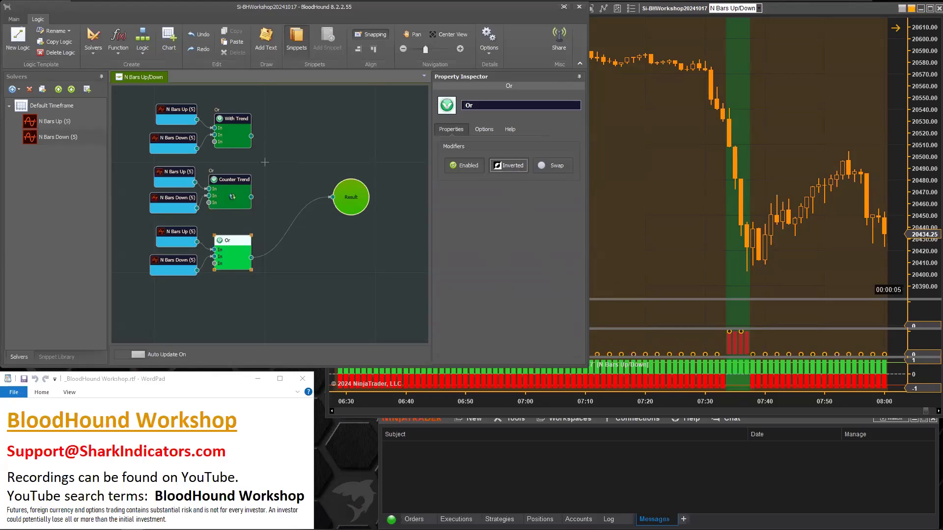
pyautogui.click(660, 236)
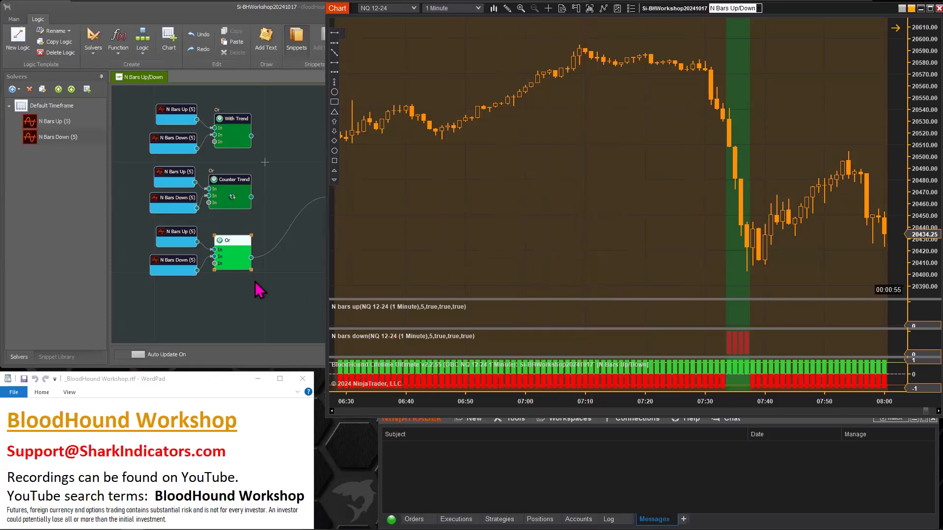
pyautogui.moveTo(239, 284); pyautogui.dragTo(168, 235)
pyautogui.moveTo(160, 249); pyautogui.dragTo(167, 241)
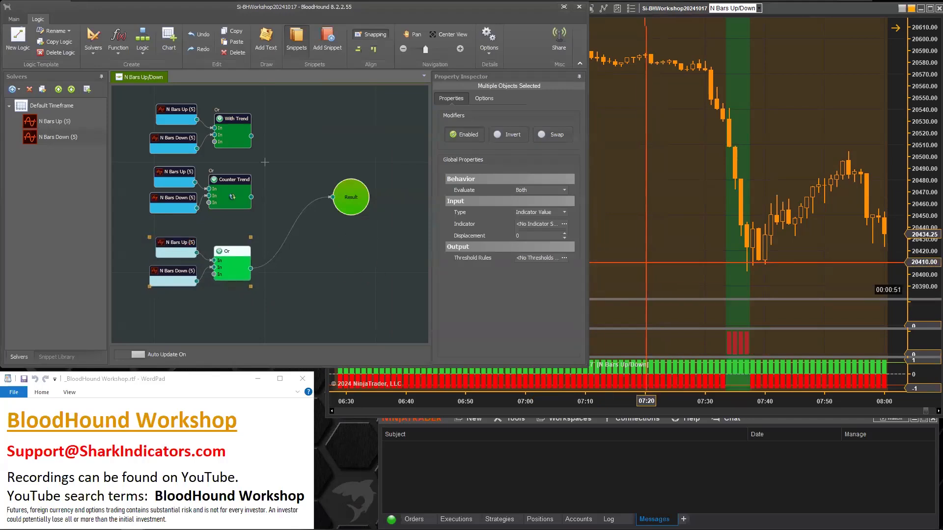
# Mark the missing short signals in the BloodHound pane with a rectangle from about 07:33 to 07:37
pyautogui.click(646, 272)
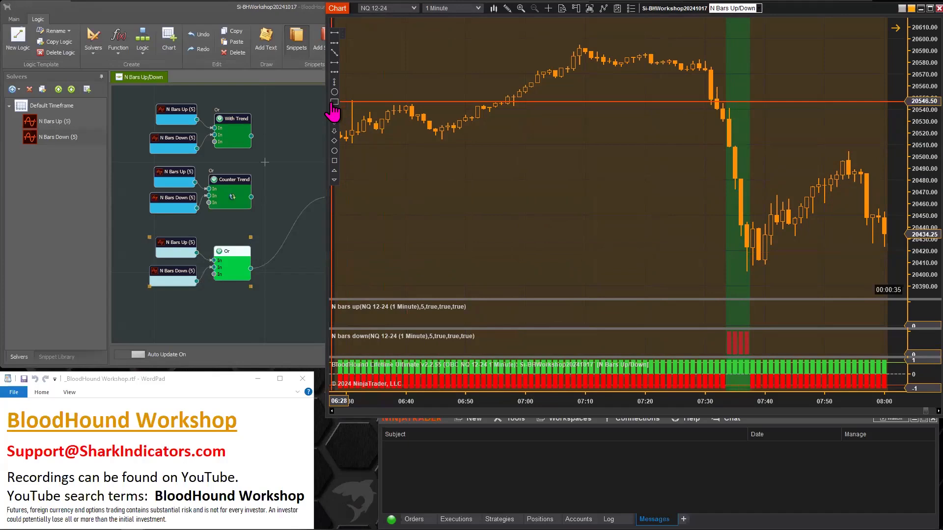
pyautogui.click(726, 372)
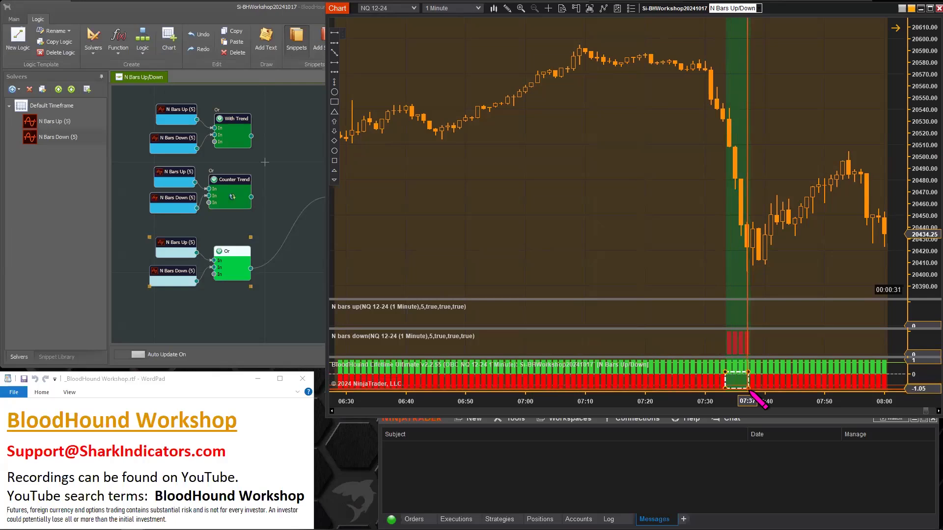
pyautogui.click(749, 388)
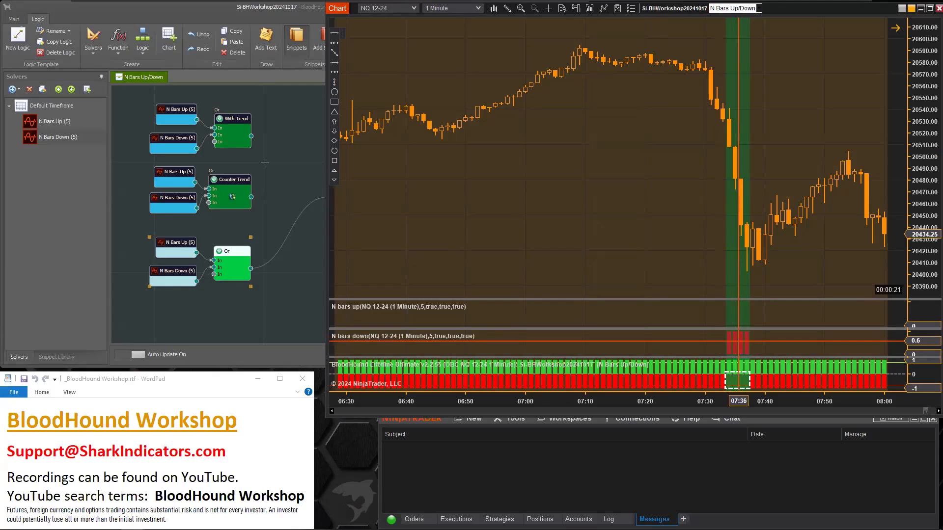
# Mark the missing long signal in the BloodHound pane with a small rectangle around 10:01
pyautogui.moveTo(737, 263); pyautogui.dragTo(555, 266)
pyautogui.moveTo(814, 284); pyautogui.dragTo(555, 268)
pyautogui.moveTo(758, 257); pyautogui.dragTo(513, 256)
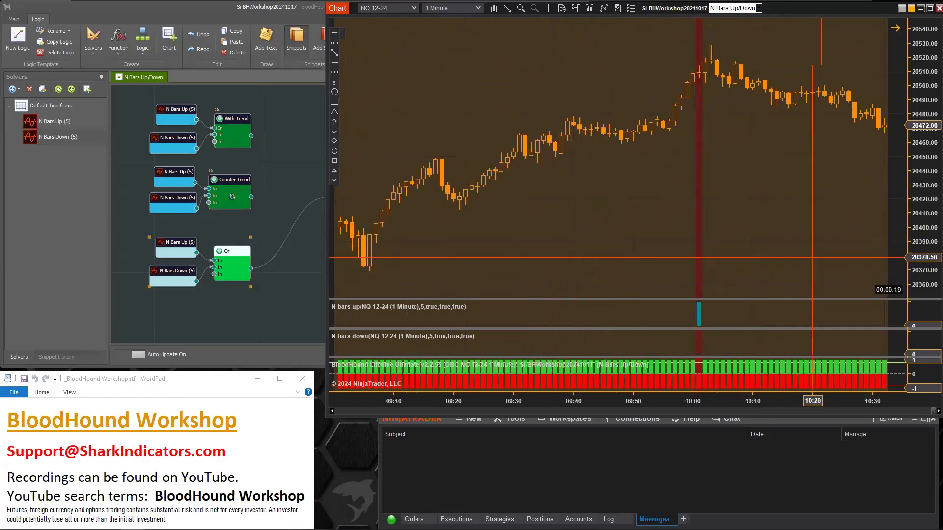
pyautogui.click(334, 102)
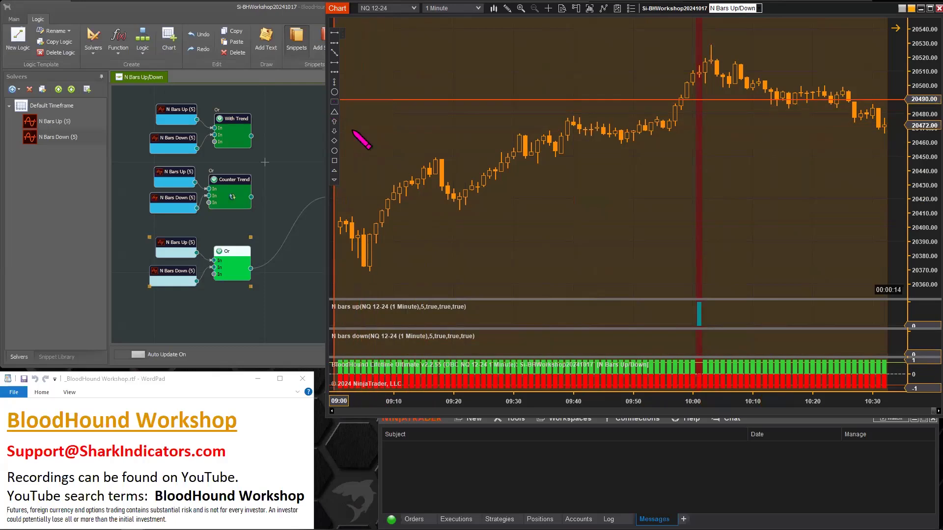
pyautogui.click(696, 372)
pyautogui.click(702, 362)
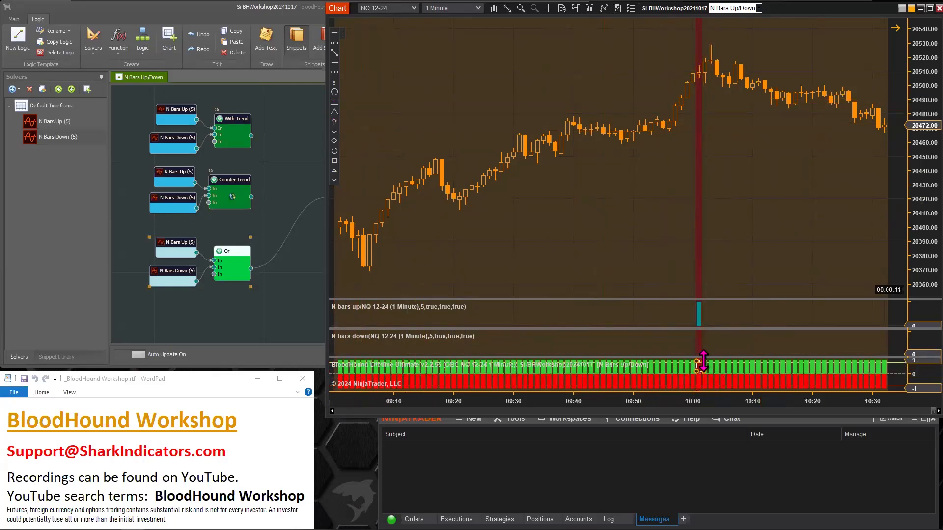
pyautogui.click(704, 362)
# Rename the inverted Or node as Block With Trend Signals
pyautogui.click(225, 258)
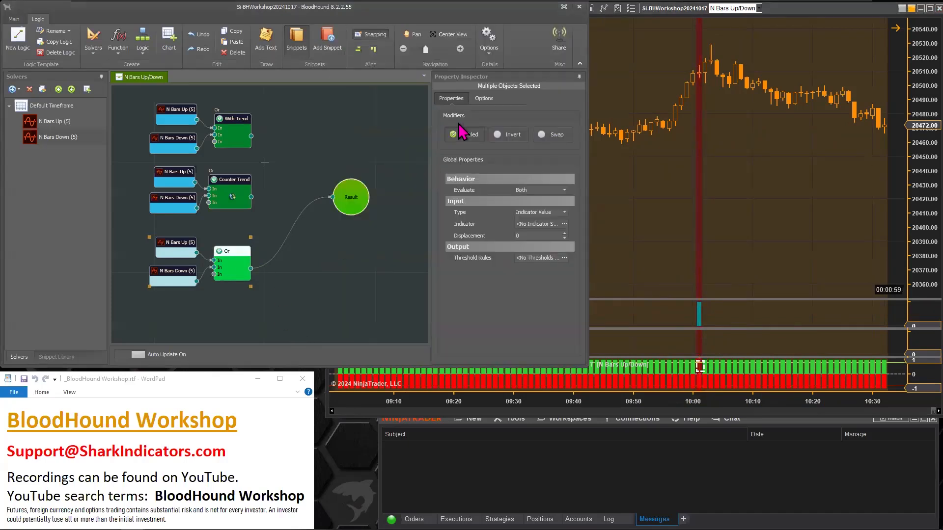
pyautogui.moveTo(475, 106); pyautogui.dragTo(460, 107)
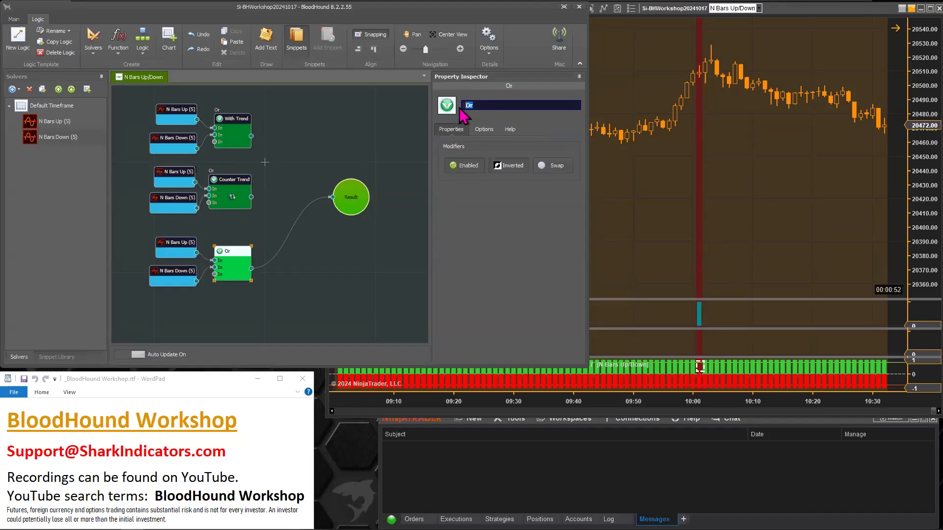
pyautogui.write('Block Signals')
pyautogui.click(228, 255)
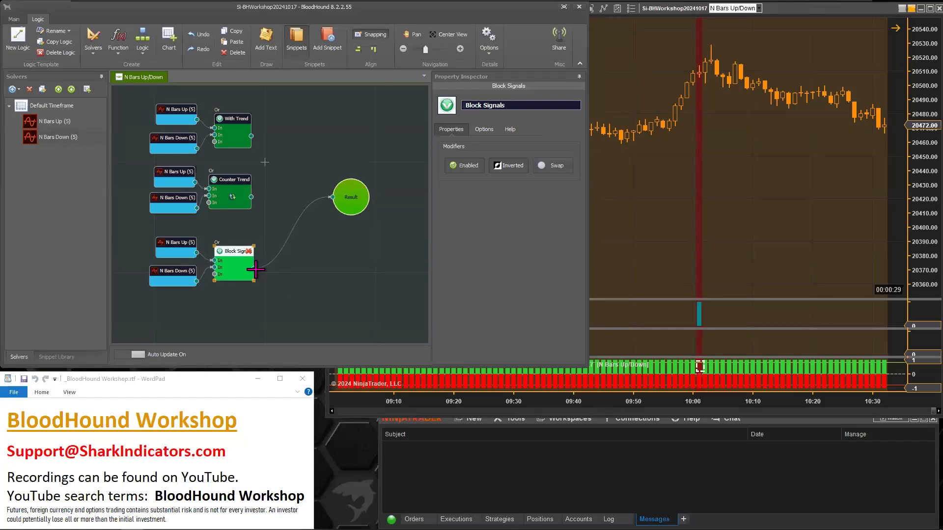
pyautogui.write('With Trend')
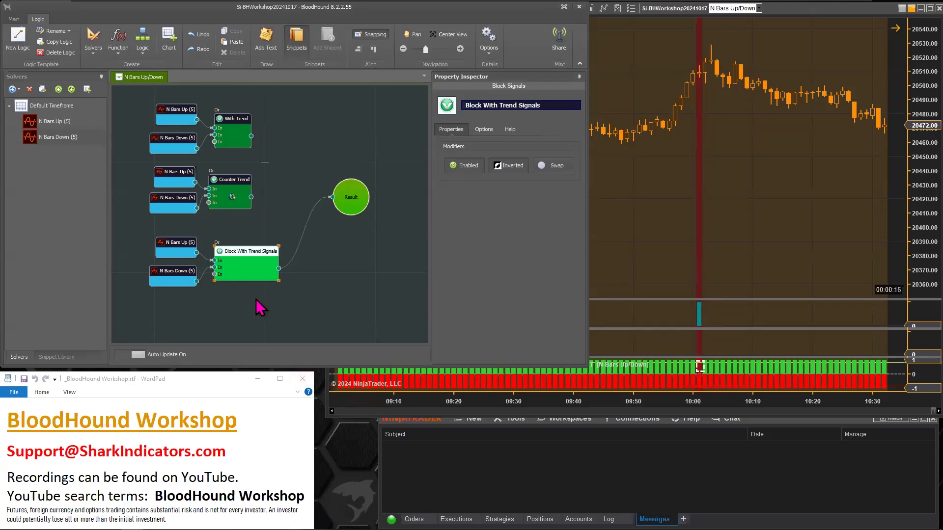
# Delete the third N Bars pair and place Block With Trend Signals below With Trend, fed by With Trend's N Bars Up and N Bars Down
pyautogui.moveTo(339, 306)
pyautogui.mouseDown()
pyautogui.moveTo(335, 281)
pyautogui.moveTo(345, 301)
pyautogui.mouseUp()
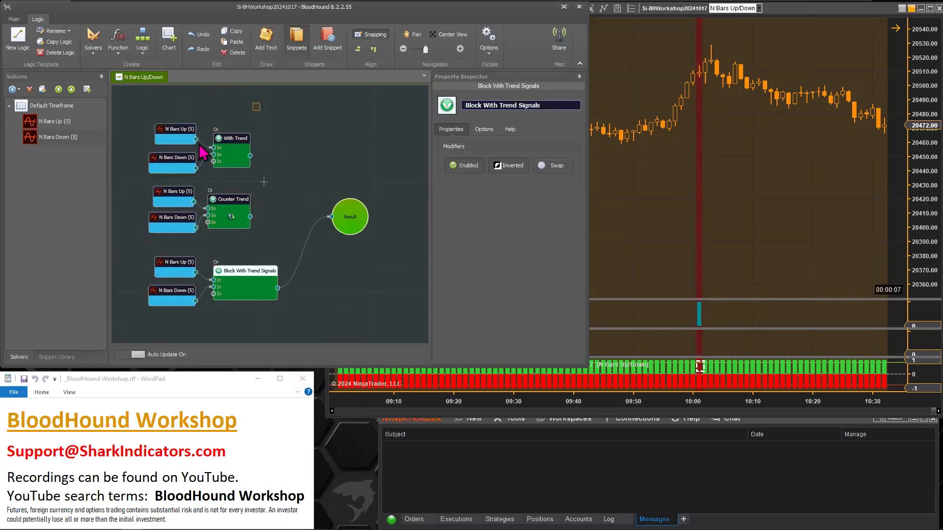
pyautogui.moveTo(261, 105); pyautogui.dragTo(140, 180)
pyautogui.moveTo(174, 133); pyautogui.dragTo(172, 95)
pyautogui.moveTo(175, 317); pyautogui.dragTo(149, 266)
pyautogui.press('Delete')
pyautogui.moveTo(242, 278); pyautogui.dragTo(241, 153)
pyautogui.moveTo(195, 106); pyautogui.dragTo(213, 158)
pyautogui.moveTo(194, 134); pyautogui.dragTo(213, 165)
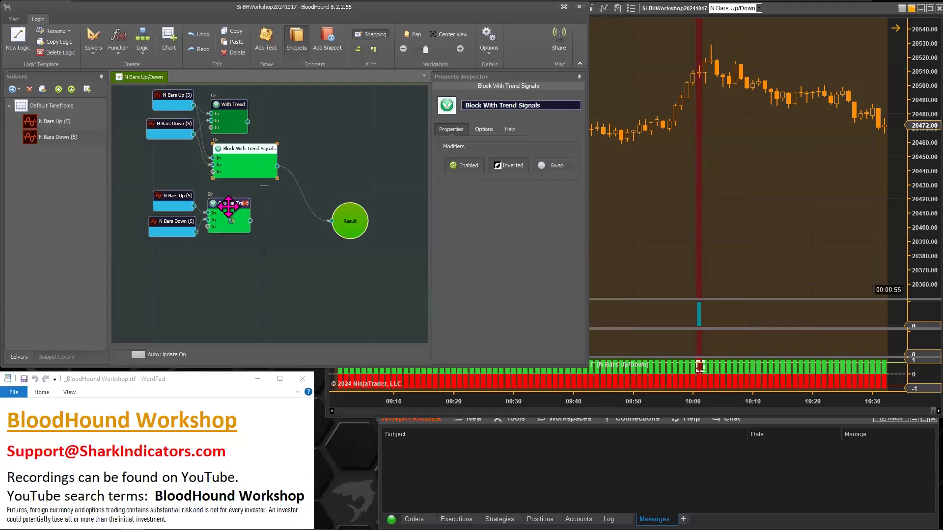
# Duplicate the Counter Trend node below itself, invert the copy, and feed it from the Counter Trend group's N Bars Up and N Bars Down
pyautogui.click(228, 205)
pyautogui.rightClick(227, 206)
pyautogui.click(248, 261)
pyautogui.rightClick(216, 250)
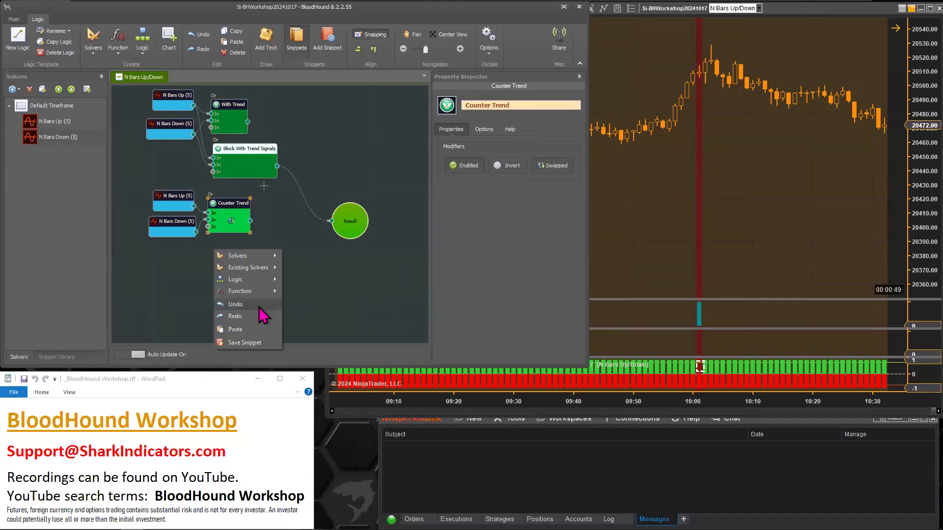
pyautogui.click(246, 327)
pyautogui.click(510, 166)
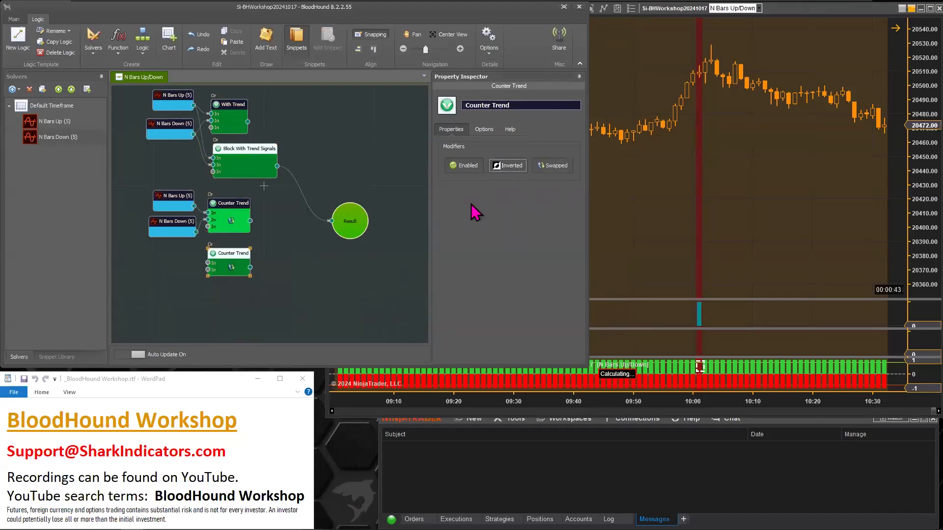
pyautogui.moveTo(194, 206); pyautogui.dragTo(207, 263)
pyautogui.moveTo(196, 231); pyautogui.dragTo(207, 270)
# Rearrange both groups, moving each N Bars pair lower between its two Or nodes and shifting both Counter Trend nodes slightly right
pyautogui.keyDown('ctrl'); pyautogui.click(227, 205); pyautogui.keyUp('ctrl')
pyautogui.moveTo(227, 205); pyautogui.dragTo(229, 206)
pyautogui.click(161, 222)
pyautogui.keyDown('ctrl'); pyautogui.click(164, 198); pyautogui.keyUp('ctrl')
pyautogui.moveTo(165, 197); pyautogui.dragTo(159, 219)
pyautogui.click(158, 124)
pyautogui.keyDown('ctrl'); pyautogui.click(157, 97); pyautogui.keyUp('ctrl')
pyautogui.moveTo(157, 98); pyautogui.dragTo(153, 125)
pyautogui.click(389, 312)
# Rename the inverted copy of Counter Trend as Block Counter Trend Signals
pyautogui.click(238, 270)
pyautogui.click(466, 105)
pyautogui.write('Block Counter Trend ')
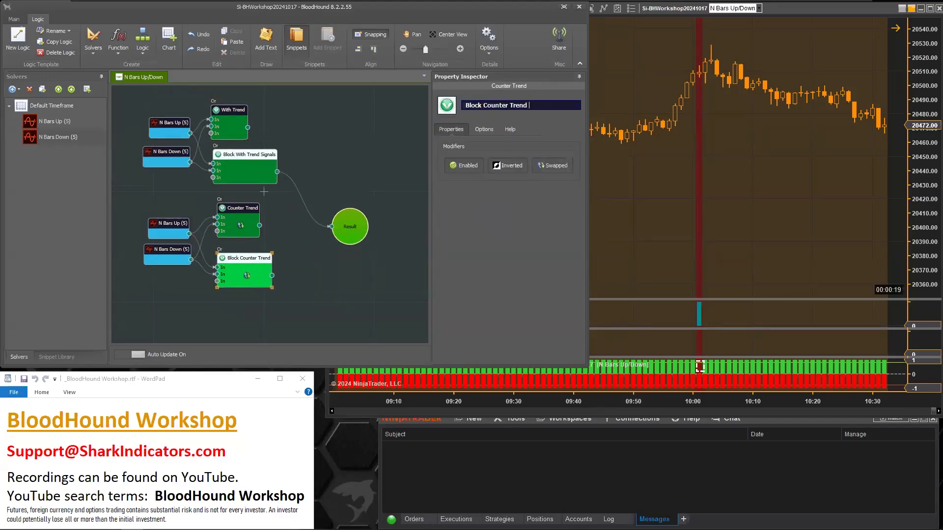
pyautogui.write('Signals')
pyautogui.click(347, 295)
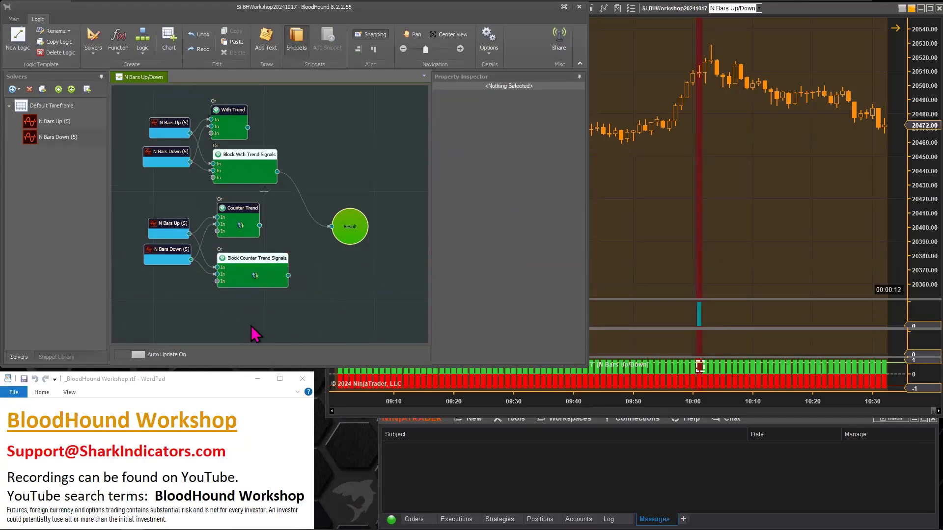
# Shift the Counter Trend group slightly lower and move the With Trend group's N Bars pair slightly lower and farther from its Or nodes
pyautogui.moveTo(267, 306); pyautogui.dragTo(156, 208)
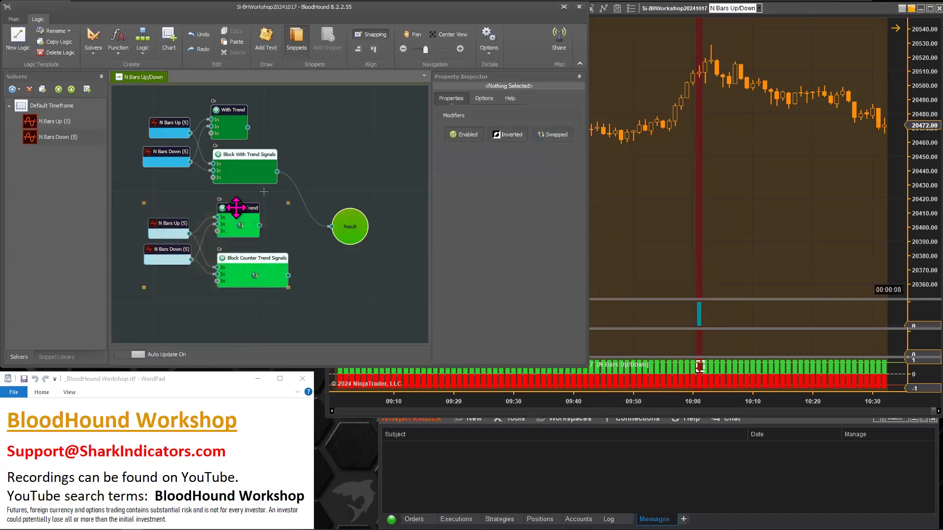
pyautogui.moveTo(243, 207); pyautogui.dragTo(243, 213)
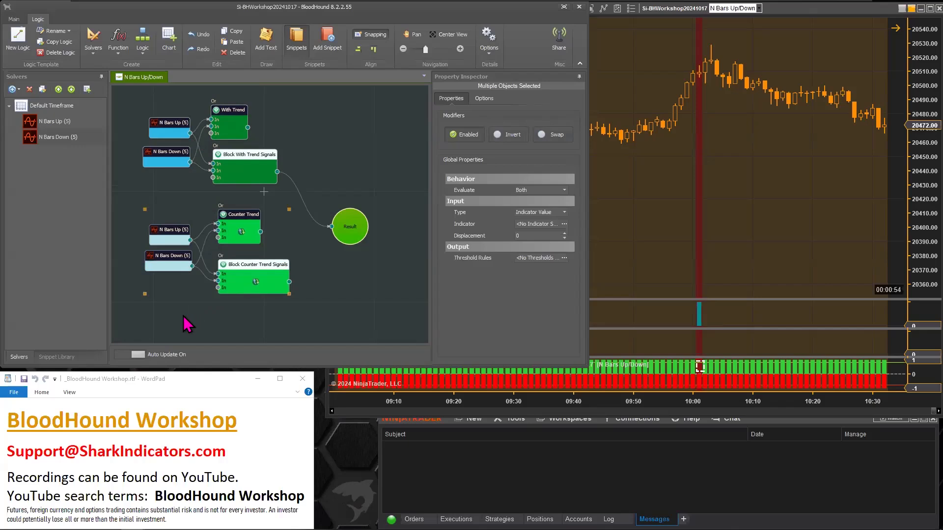
pyautogui.moveTo(288, 112); pyautogui.dragTo(227, 170)
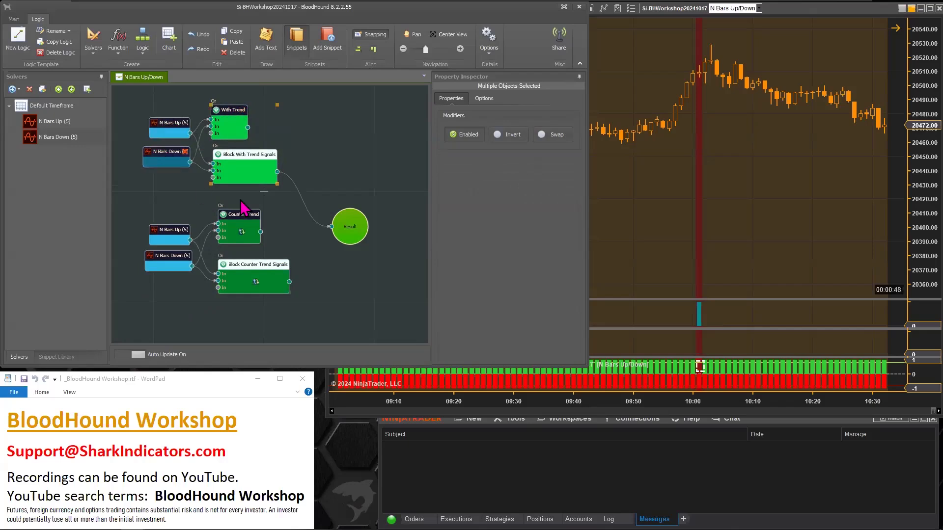
pyautogui.moveTo(284, 223)
pyautogui.mouseDown()
pyautogui.moveTo(248, 259)
pyautogui.moveTo(268, 228)
pyautogui.moveTo(291, 217)
pyautogui.moveTo(283, 222)
pyautogui.mouseUp()
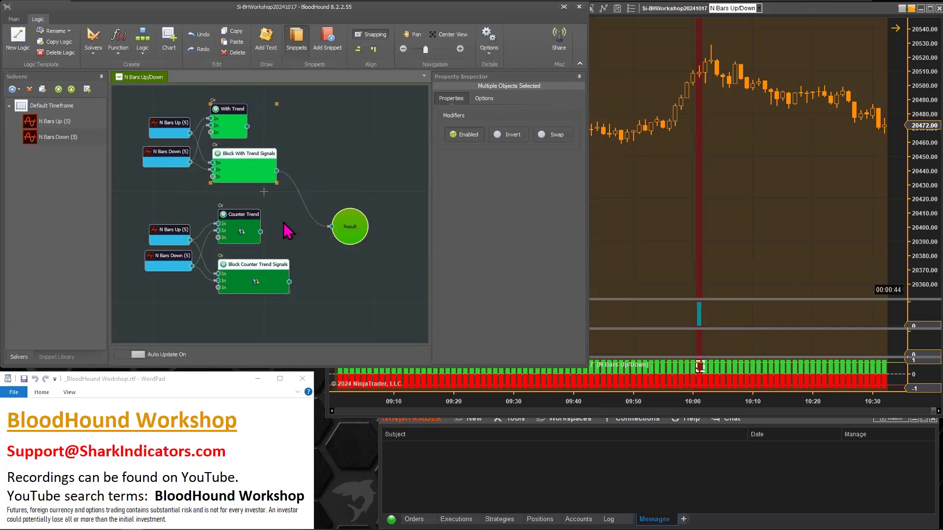
pyautogui.click(391, 294)
pyautogui.moveTo(318, 305); pyautogui.dragTo(228, 221)
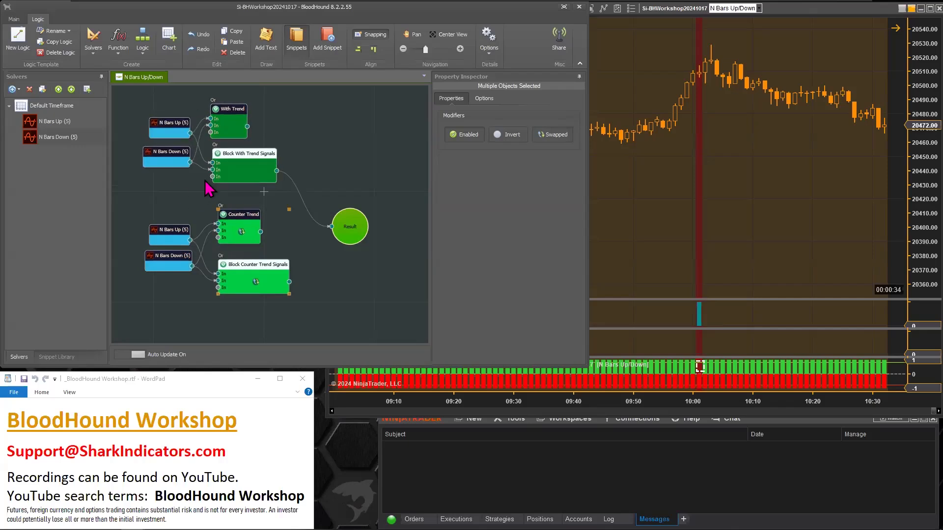
pyautogui.moveTo(172, 181); pyautogui.dragTo(143, 136)
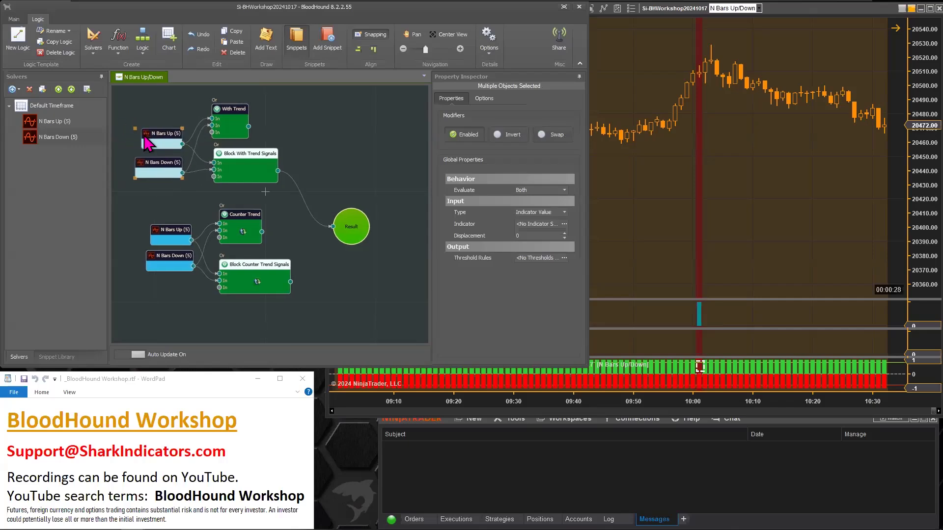
pyautogui.moveTo(147, 142); pyautogui.dragTo(136, 147)
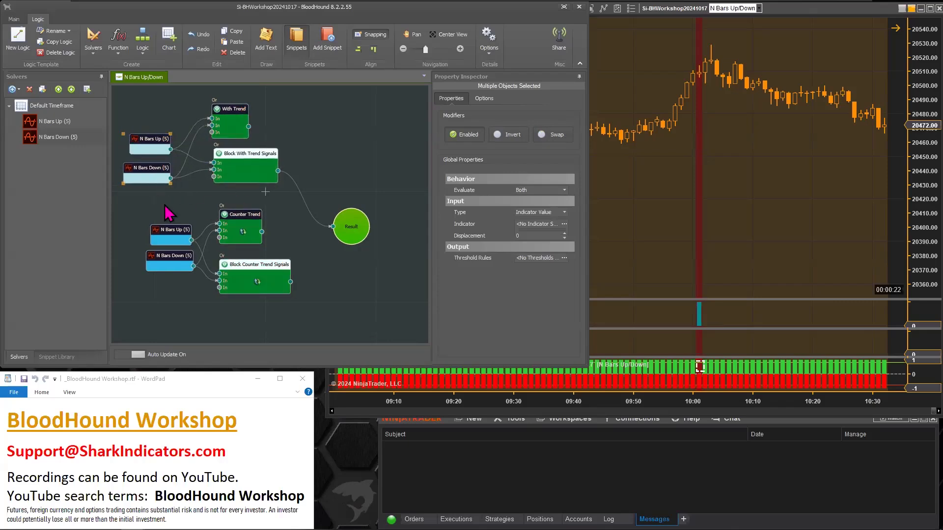
pyautogui.moveTo(155, 140); pyautogui.dragTo(170, 136)
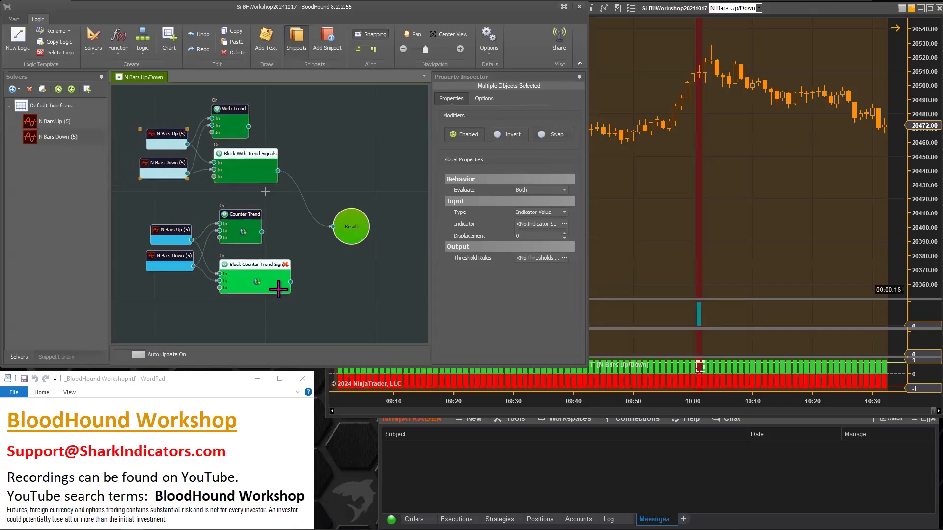
pyautogui.click(254, 322)
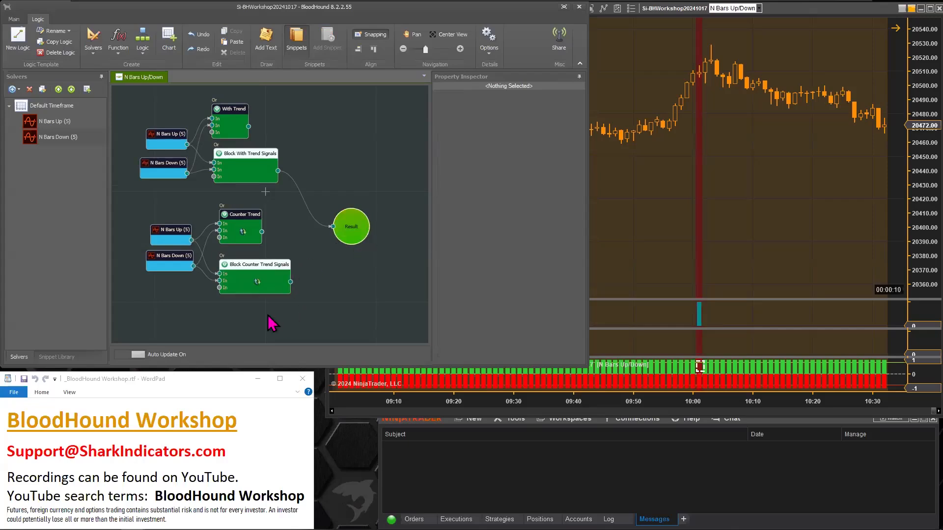
# Connect Block Counter Trend Signals to Result in place of Block With Trend Signals, and check the blocked signal on the chart around 10:01
pyautogui.click(246, 269)
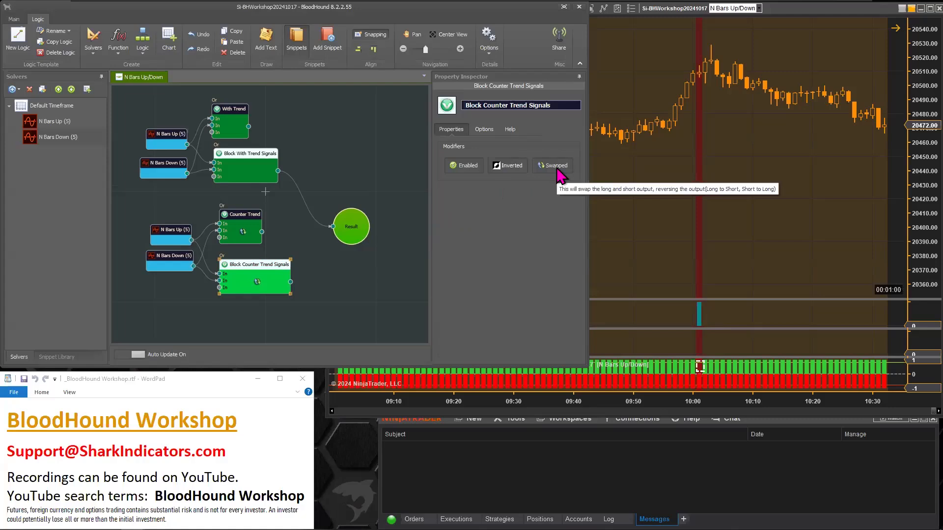
pyautogui.moveTo(291, 282); pyautogui.dragTo(354, 227)
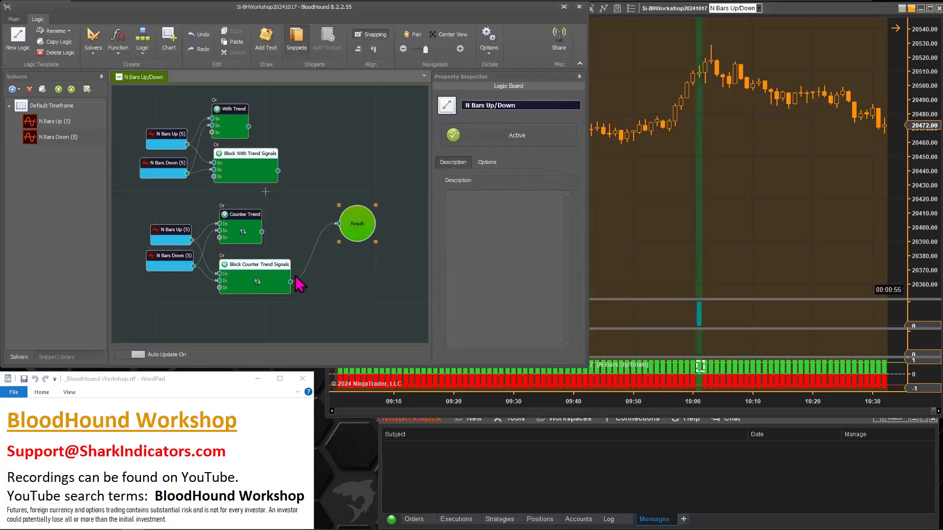
pyautogui.click(248, 268)
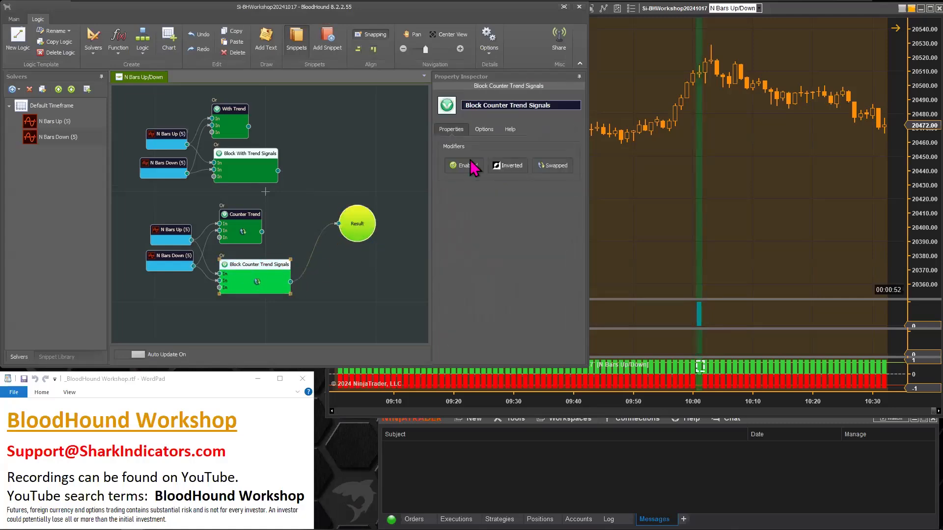
pyautogui.doubleClick(469, 105)
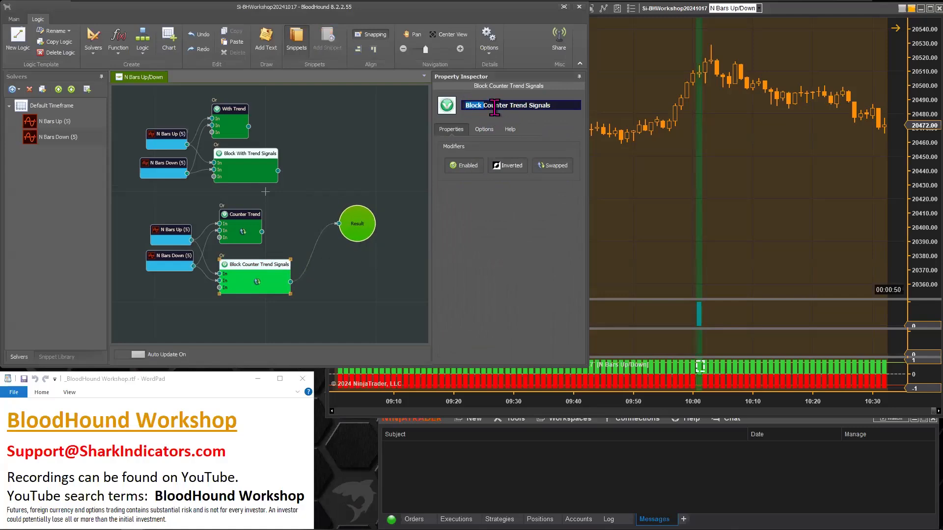
pyautogui.doubleClick(516, 106)
pyautogui.click(668, 280)
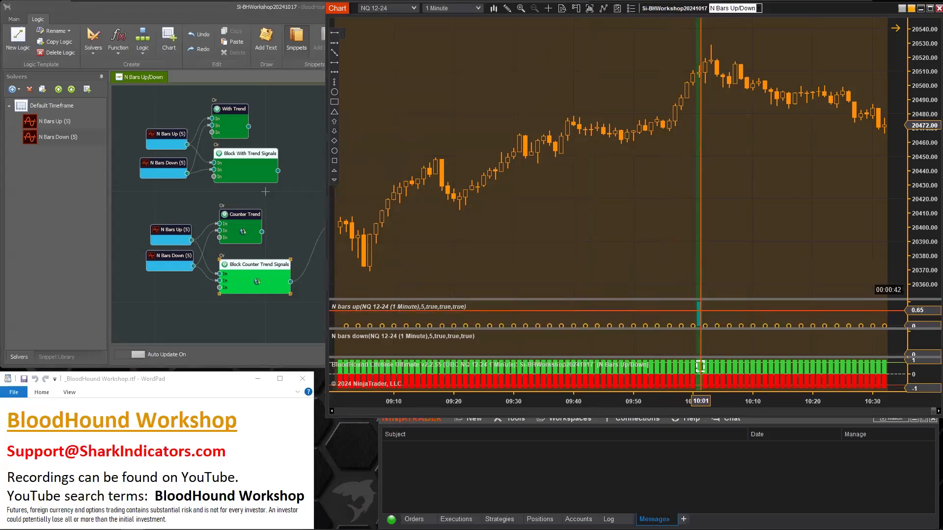
# Enlarge the N bars up and BloodHound panels on the chart and select the dashed rectangle at the 10:01 gap
pyautogui.moveTo(698, 299); pyautogui.dragTo(699, 292)
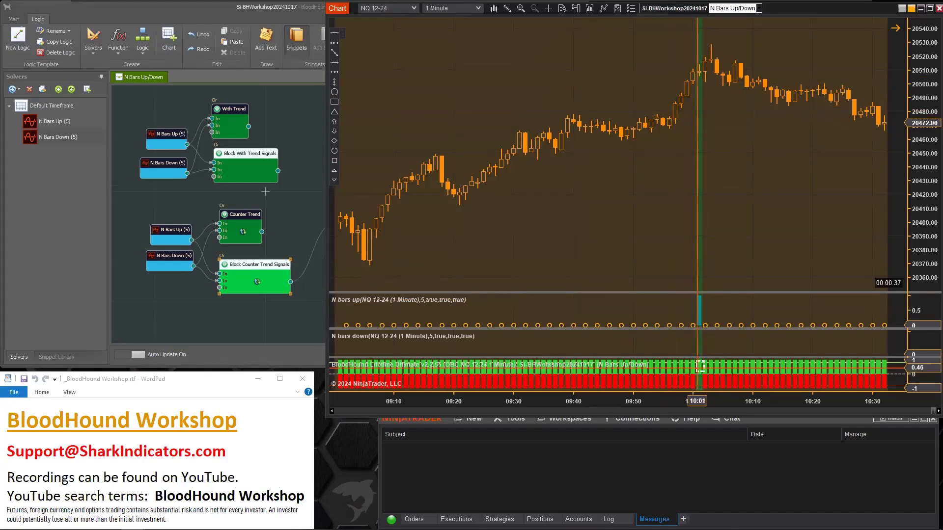
pyautogui.click(697, 368)
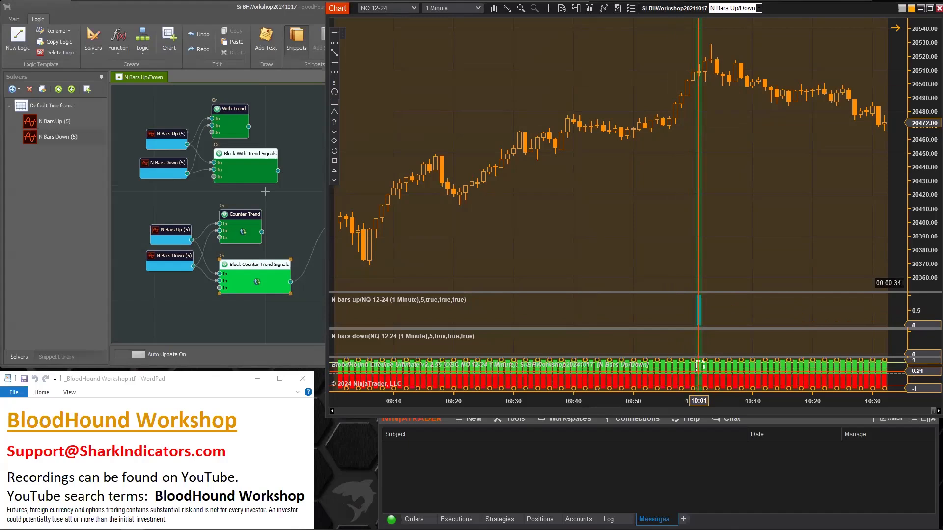
pyautogui.moveTo(700, 366); pyautogui.dragTo(704, 378)
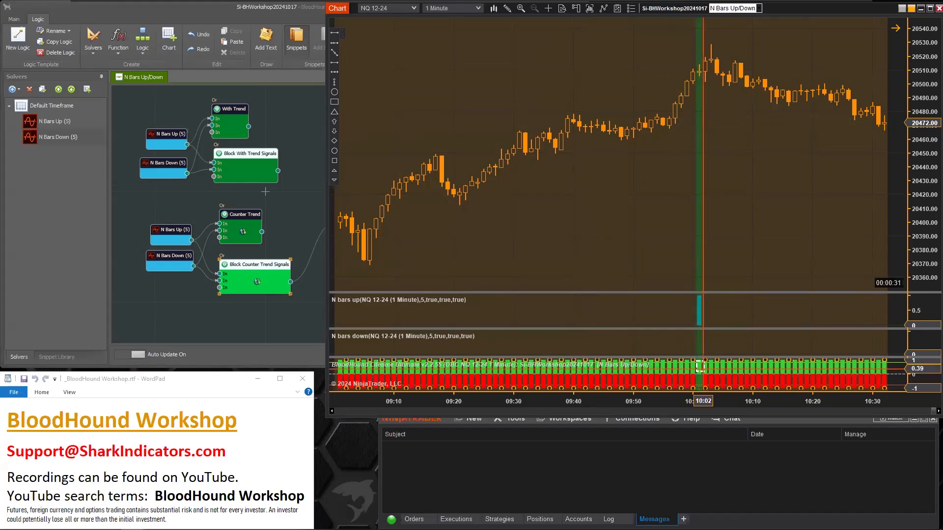
pyautogui.moveTo(704, 357); pyautogui.dragTo(705, 342)
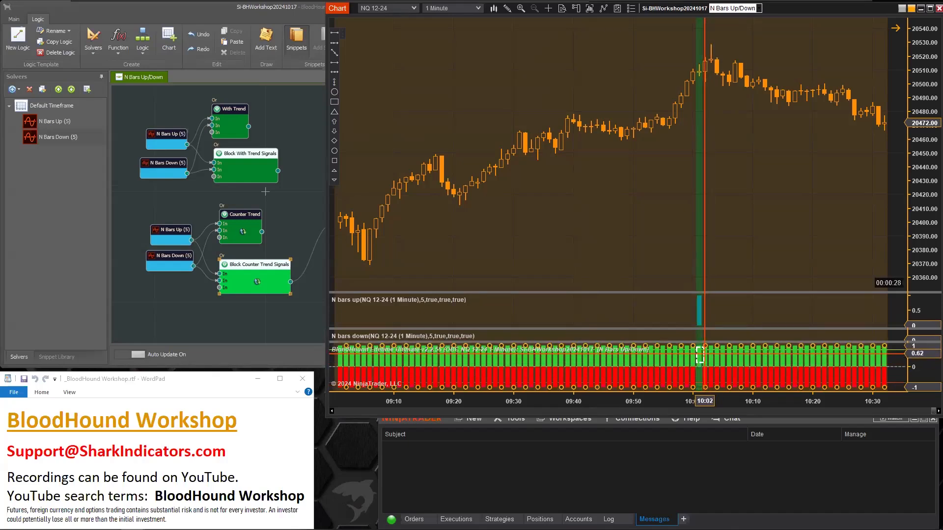
pyautogui.click(701, 355)
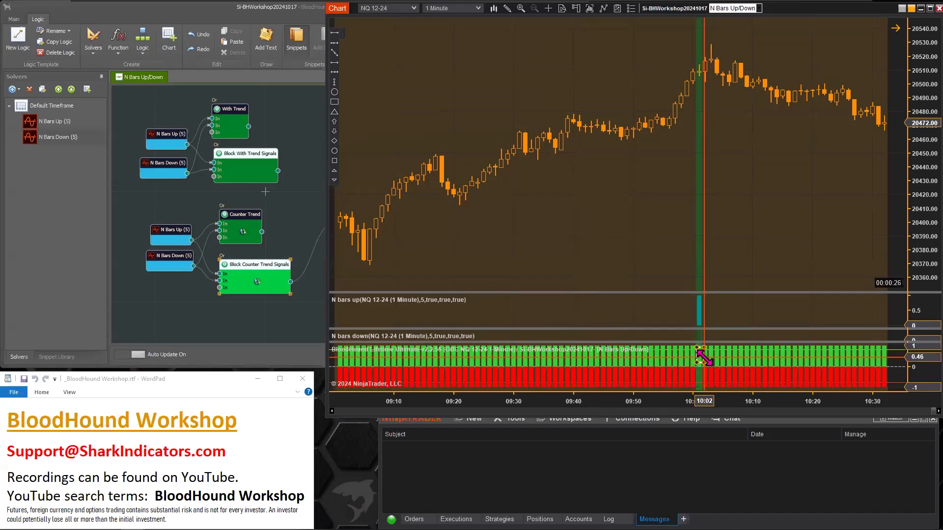
# Temporarily disconnect Block Counter Trend Signals from Result, check the chart around 10:01, and restore the connection
pyautogui.click(241, 318)
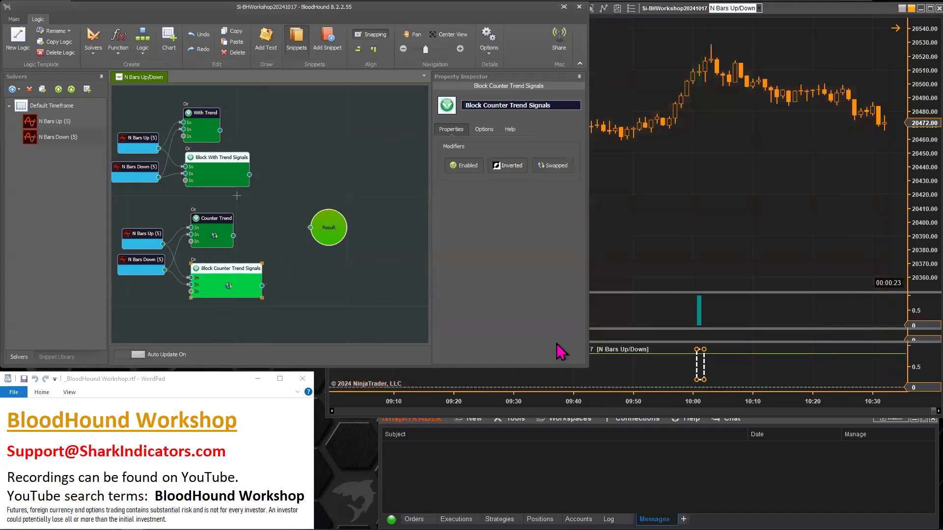
pyautogui.click(701, 363)
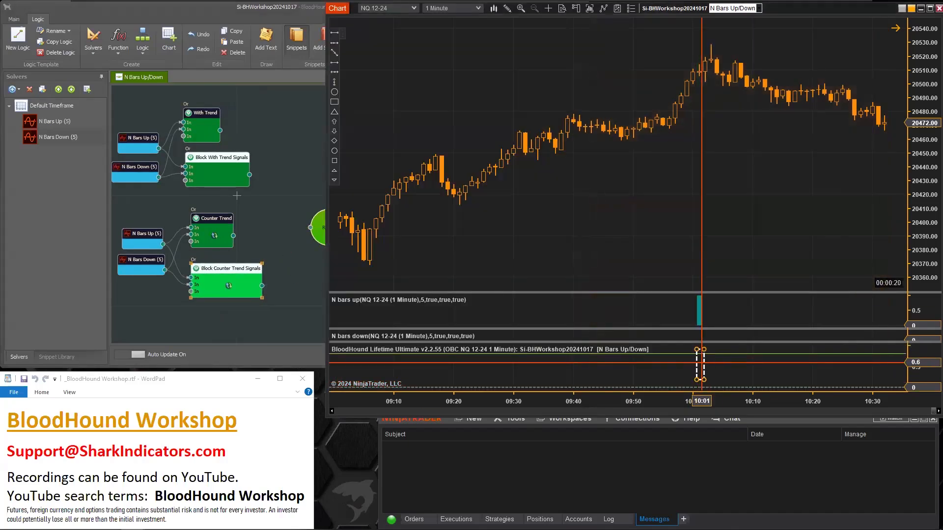
pyautogui.click(304, 247)
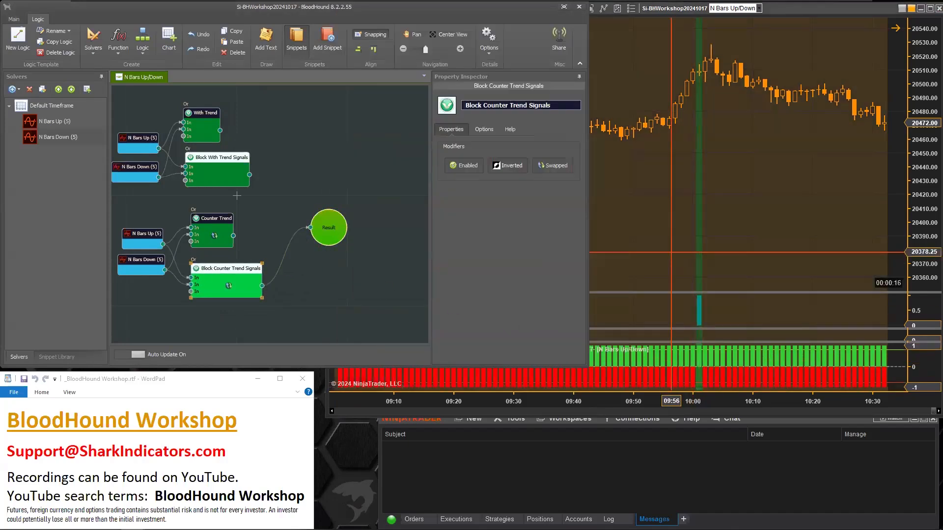
# Go back on the chart to the five-bars-down signal near 07:35 and move the dashed rectangle up over the gap in the long signals
pyautogui.click(671, 252)
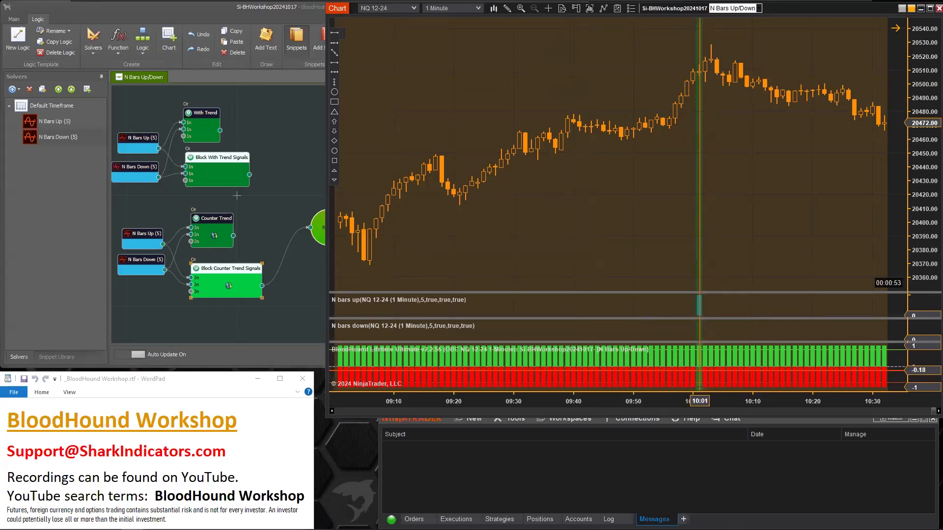
pyautogui.moveTo(473, 252); pyautogui.dragTo(740, 237)
pyautogui.moveTo(432, 246); pyautogui.dragTo(631, 248)
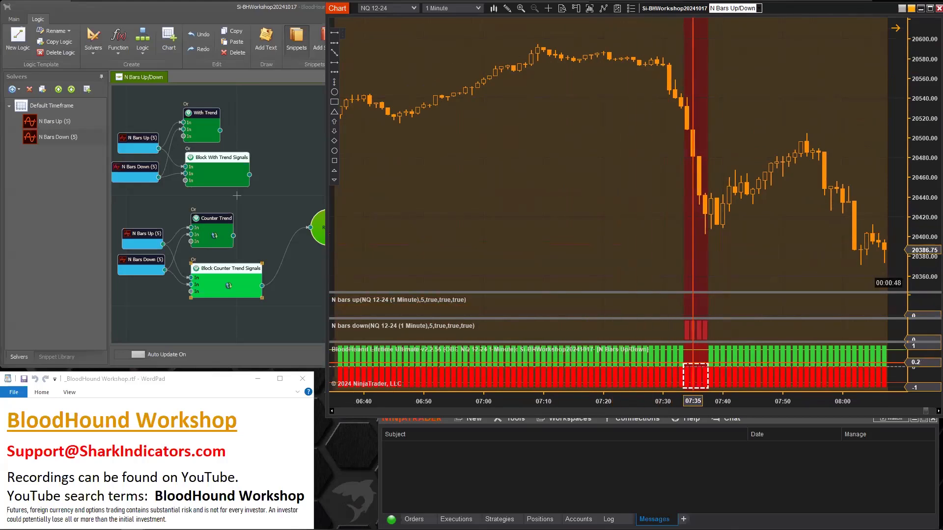
pyautogui.moveTo(694, 362)
pyautogui.mouseDown()
pyautogui.moveTo(693, 348)
pyautogui.moveTo(690, 371)
pyautogui.moveTo(695, 348)
pyautogui.mouseUp()
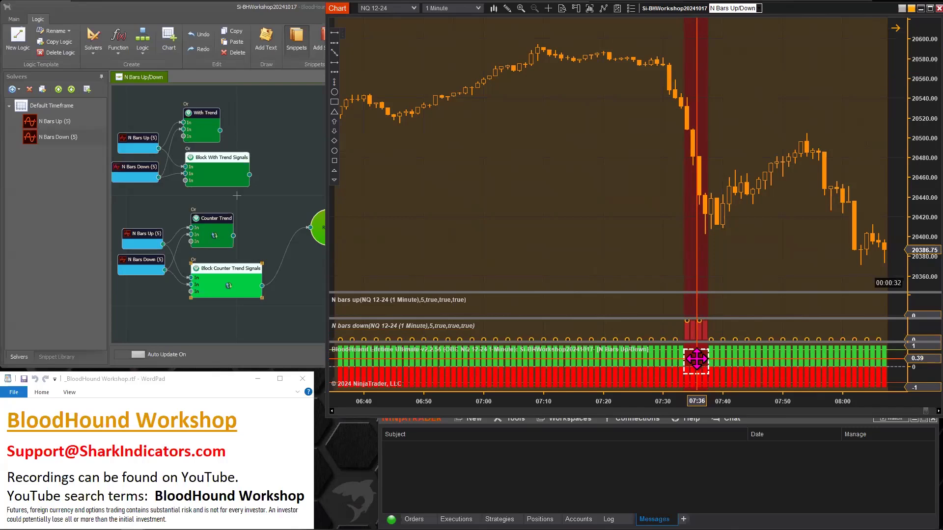
# Move the Result node farther right, leaving open space between it and the With Trend and Counter Trend groups
pyautogui.click(226, 268)
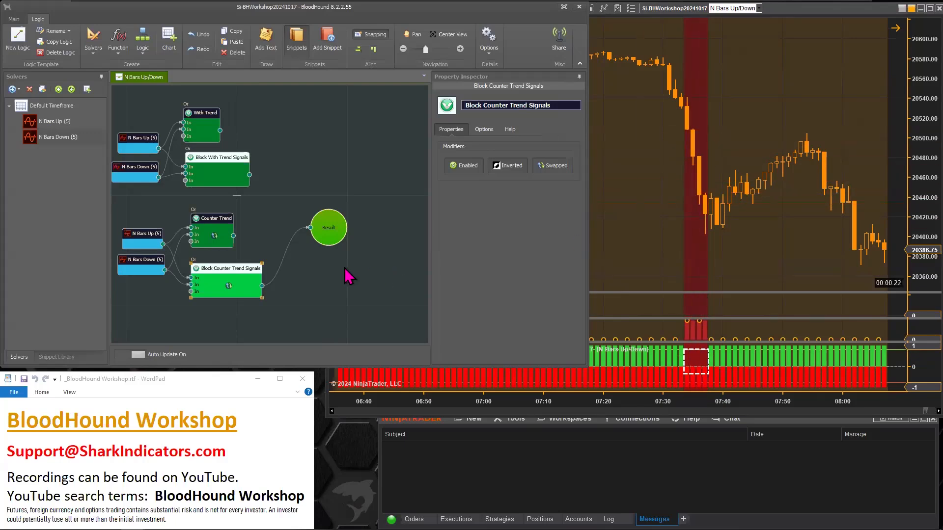
pyautogui.moveTo(338, 243); pyautogui.dragTo(372, 235)
pyautogui.scroll(-3, 338, 312)
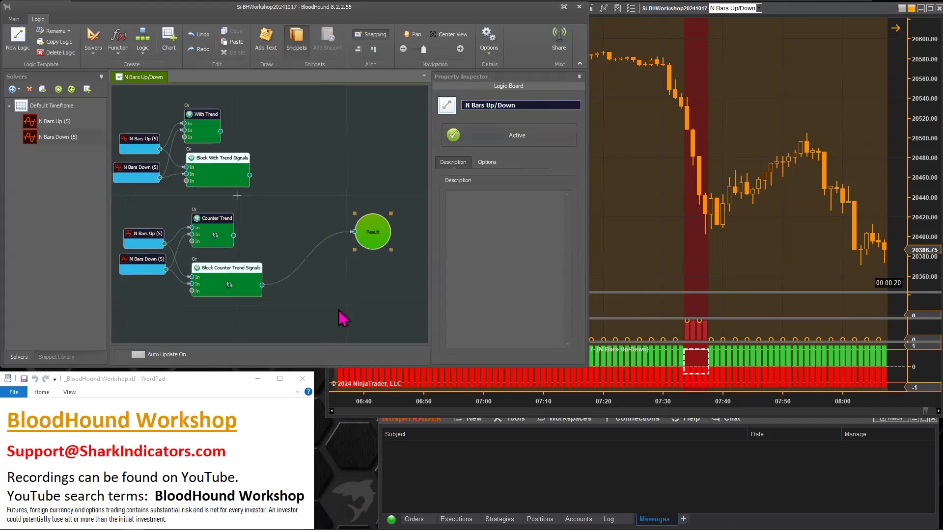
pyautogui.moveTo(351, 234); pyautogui.dragTo(396, 216)
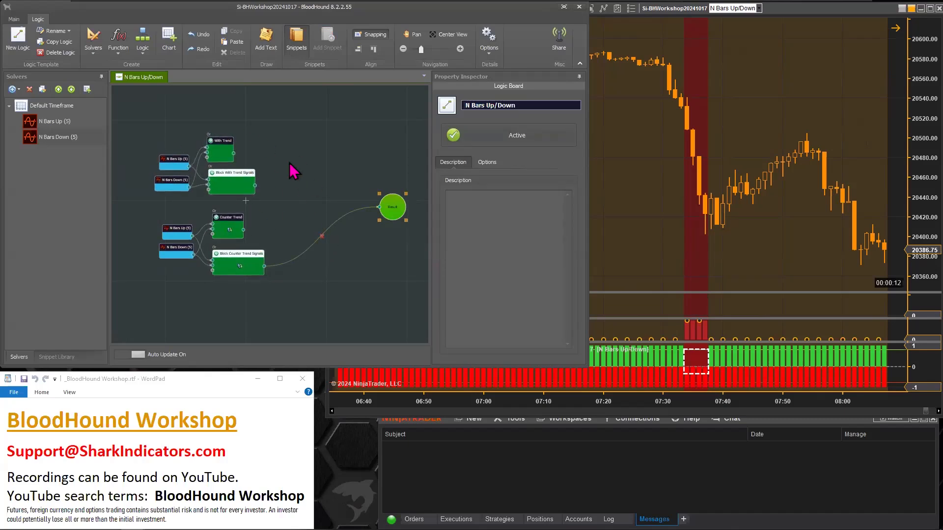
# Add an And logic node and place it above and to the right of the With Trend group
pyautogui.rightClick(320, 132)
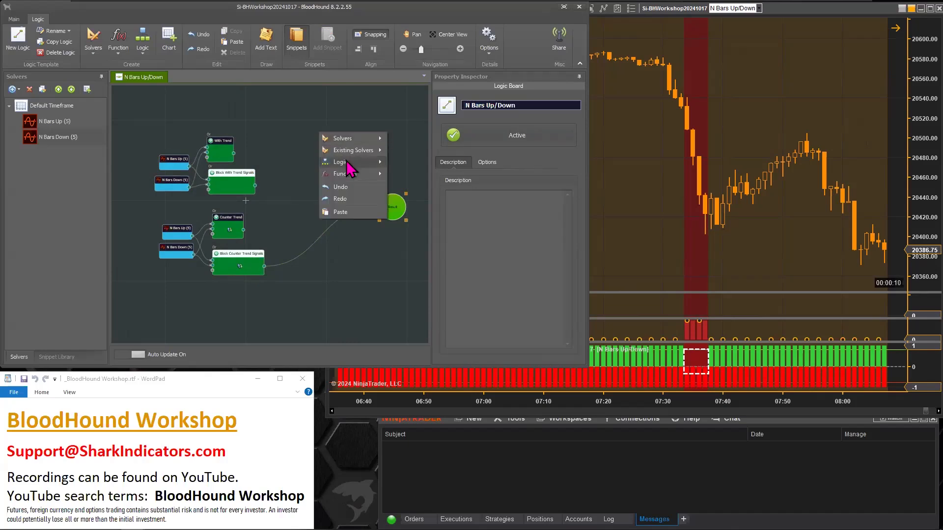
pyautogui.moveTo(366, 165)
pyautogui.click(420, 162)
pyautogui.moveTo(328, 136)
pyautogui.mouseDown()
pyautogui.moveTo(334, 128)
pyautogui.moveTo(323, 120)
pyautogui.mouseUp()
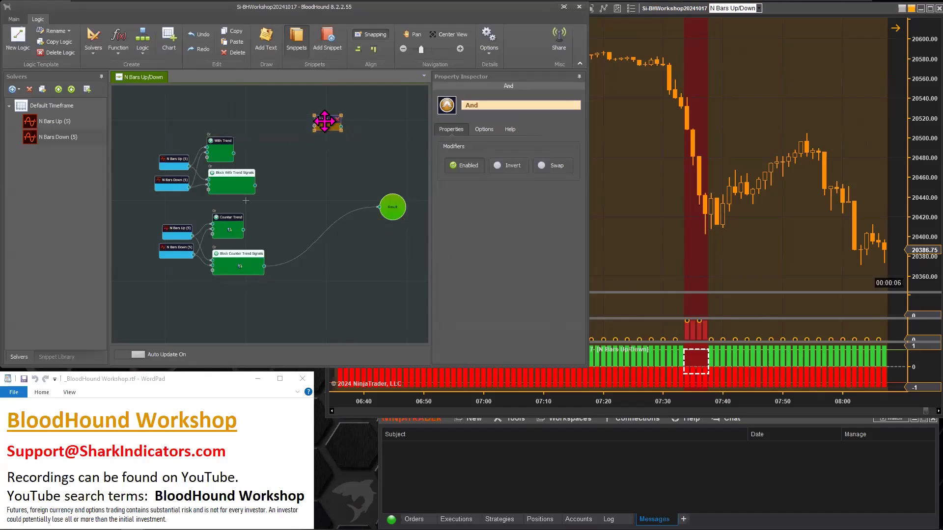
pyautogui.scroll(2, 294, 162)
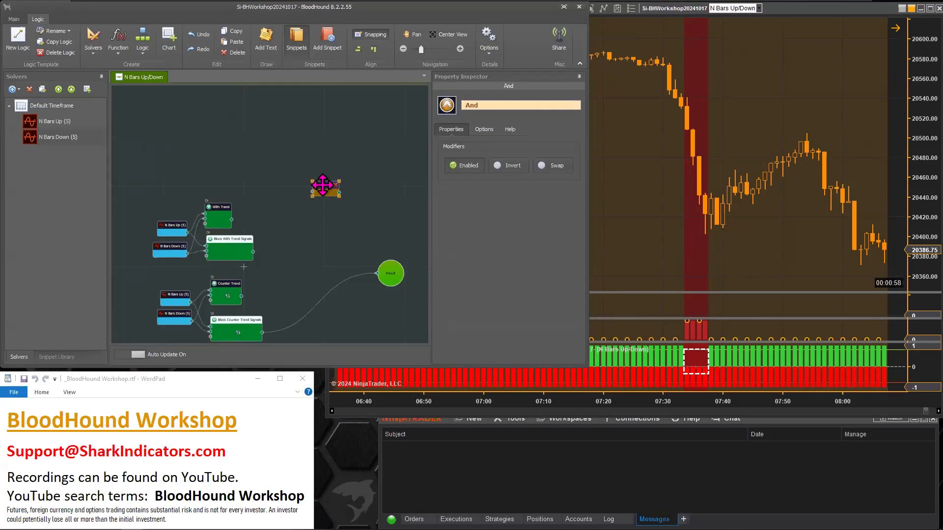
pyautogui.moveTo(322, 185); pyautogui.dragTo(325, 183)
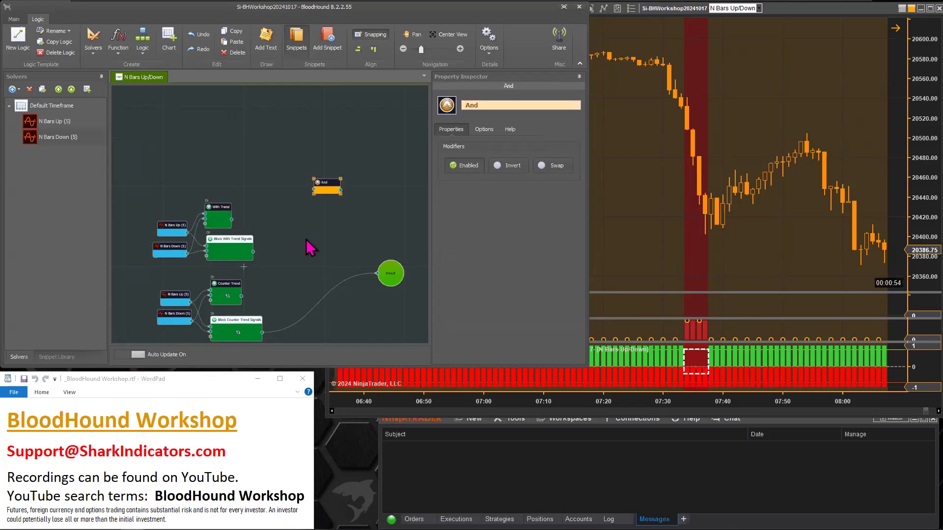
# Review the With Trend and Counter Trend nodes and connect Block With Trend Signals to the first input of the And node
pyautogui.moveTo(303, 263); pyautogui.dragTo(292, 225)
pyautogui.click(203, 166)
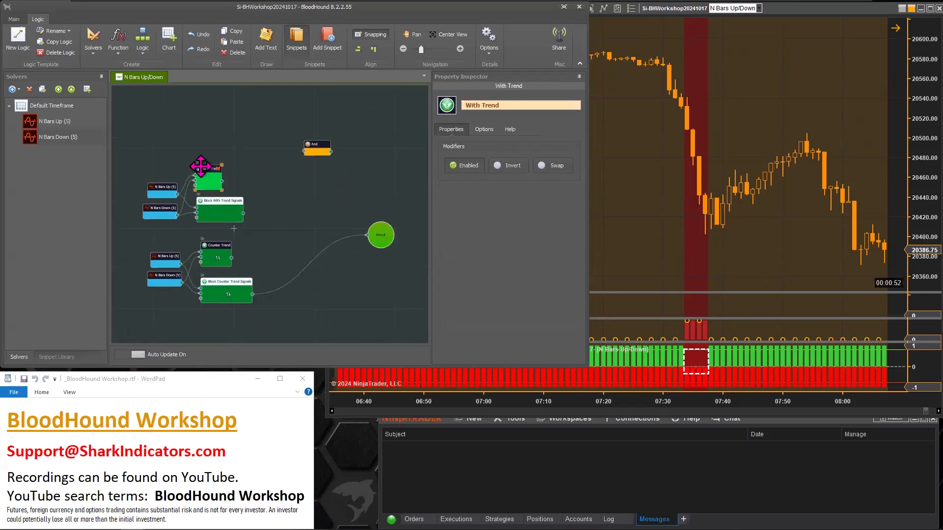
pyautogui.click(215, 197)
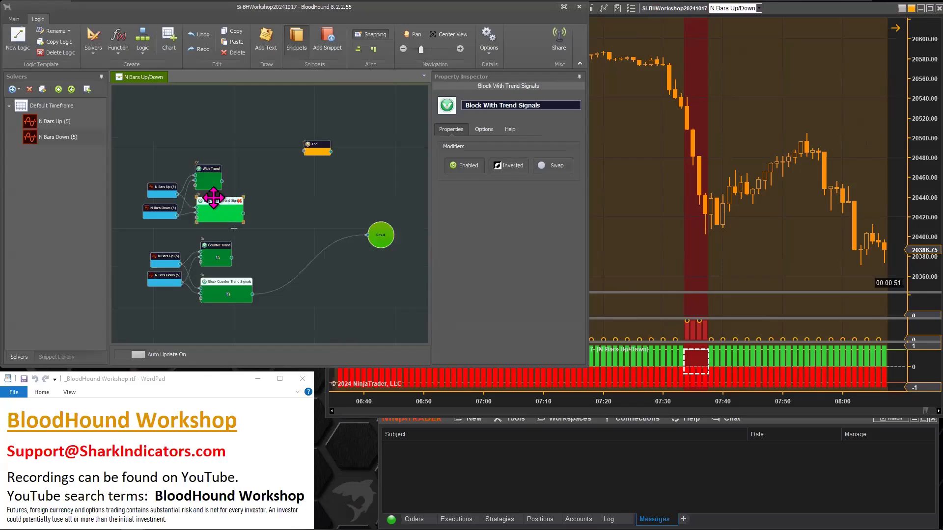
pyautogui.click(213, 249)
pyautogui.click(217, 282)
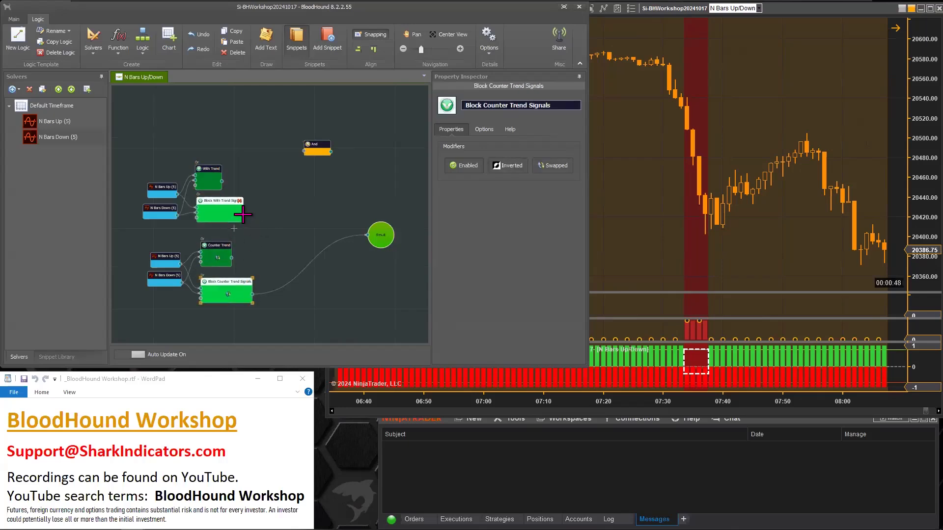
pyautogui.moveTo(287, 177); pyautogui.dragTo(317, 147)
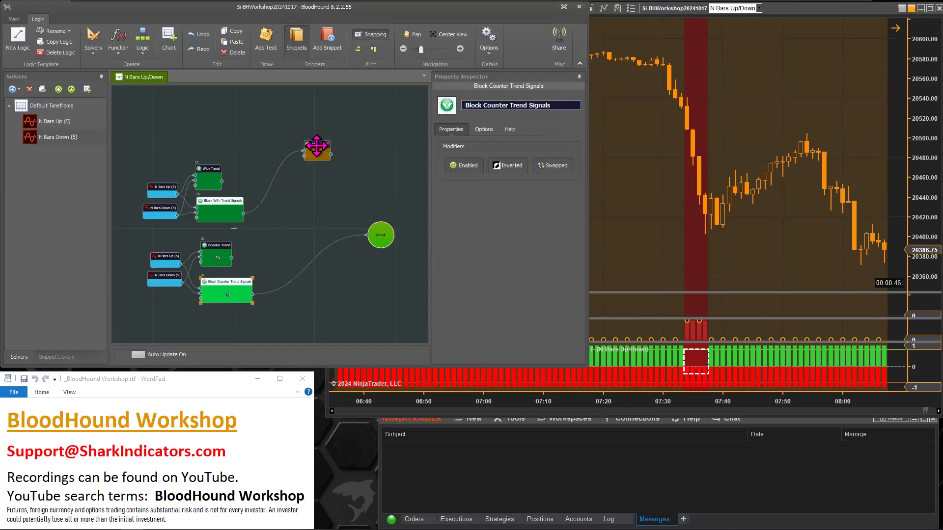
pyautogui.click(317, 146)
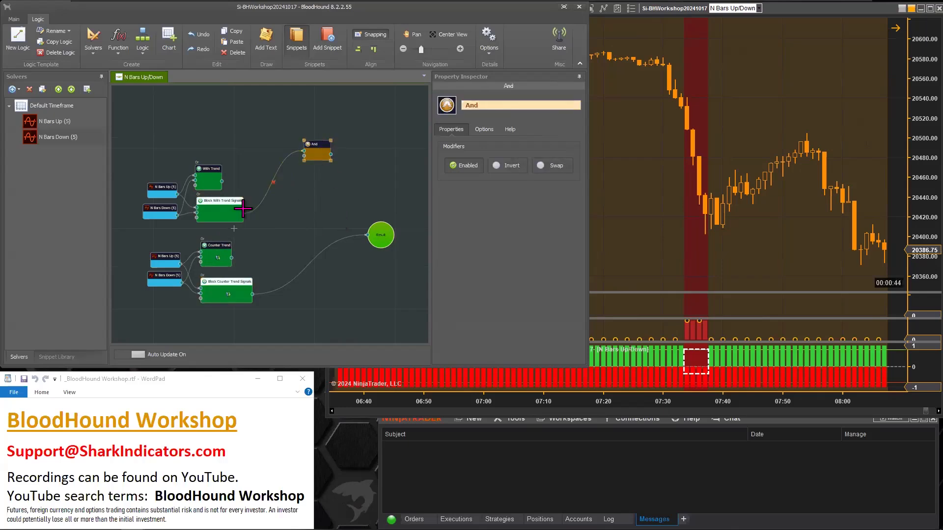
pyautogui.click(217, 200)
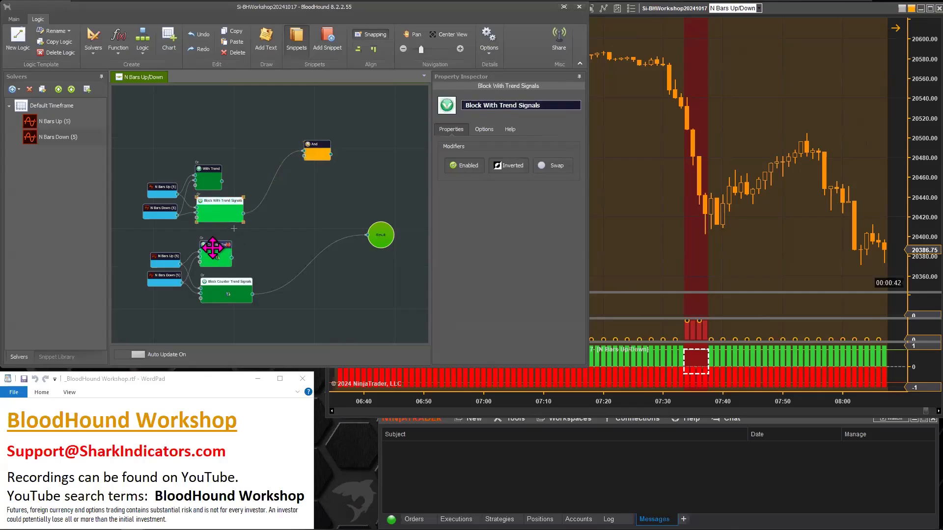
pyautogui.scroll(3, 215, 249)
pyautogui.scroll(2, 215, 249)
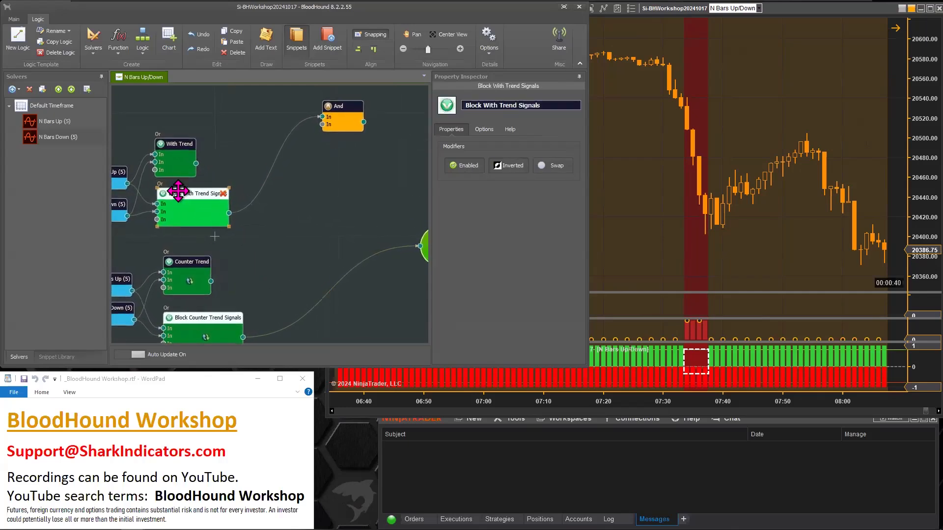